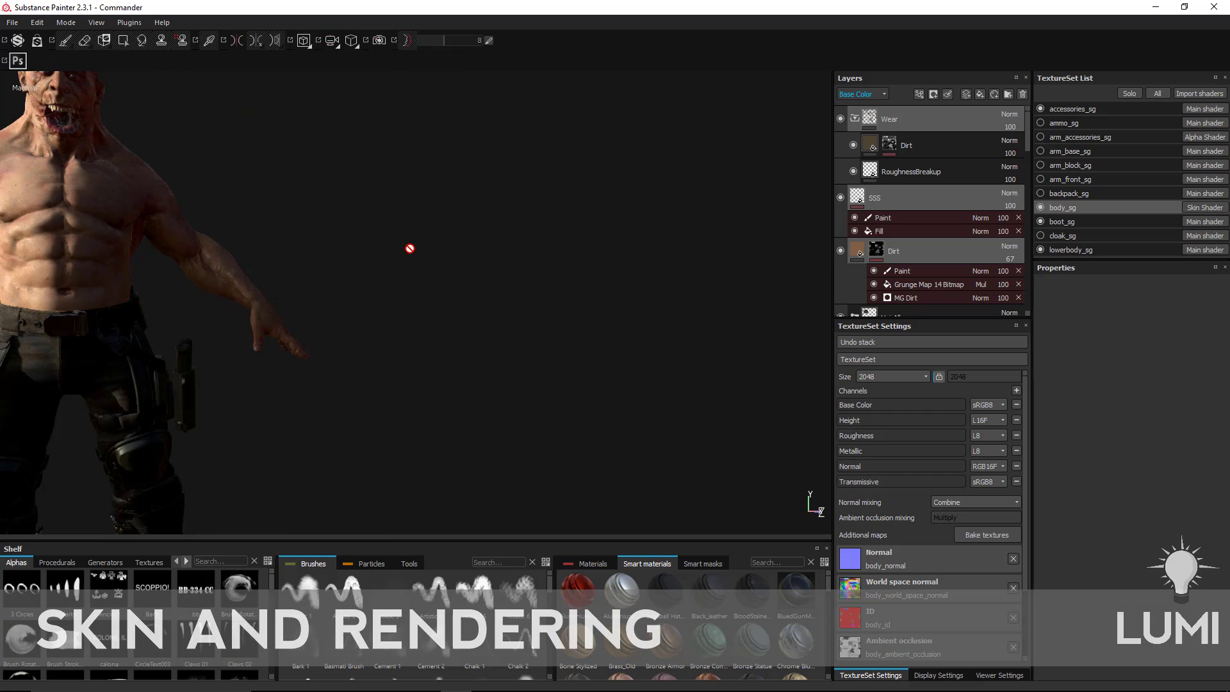
- Examine the textured character's torso, shoulder wound, trousers and boots from several sides and under rotated lighting
alt+middle_drag(410, 248, 729, 224)
shift+right_drag(542, 210, 568, 211)
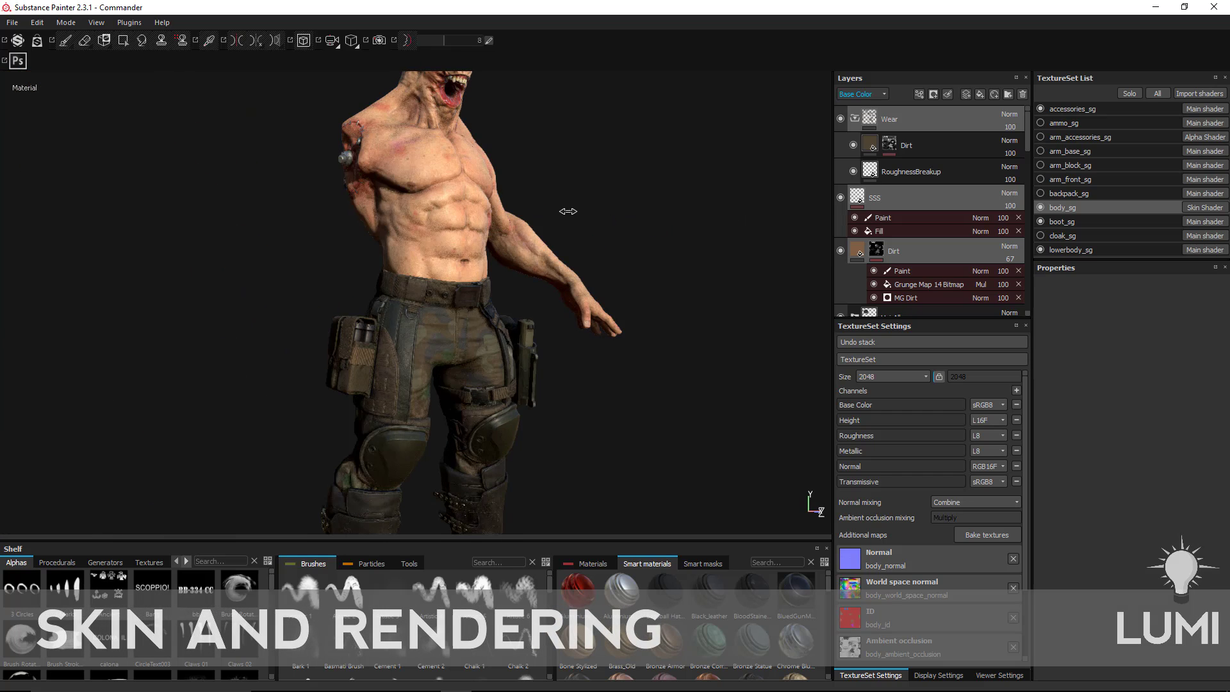
alt+drag(533, 201, 582, 200)
alt+right_drag(582, 200, 750, 468)
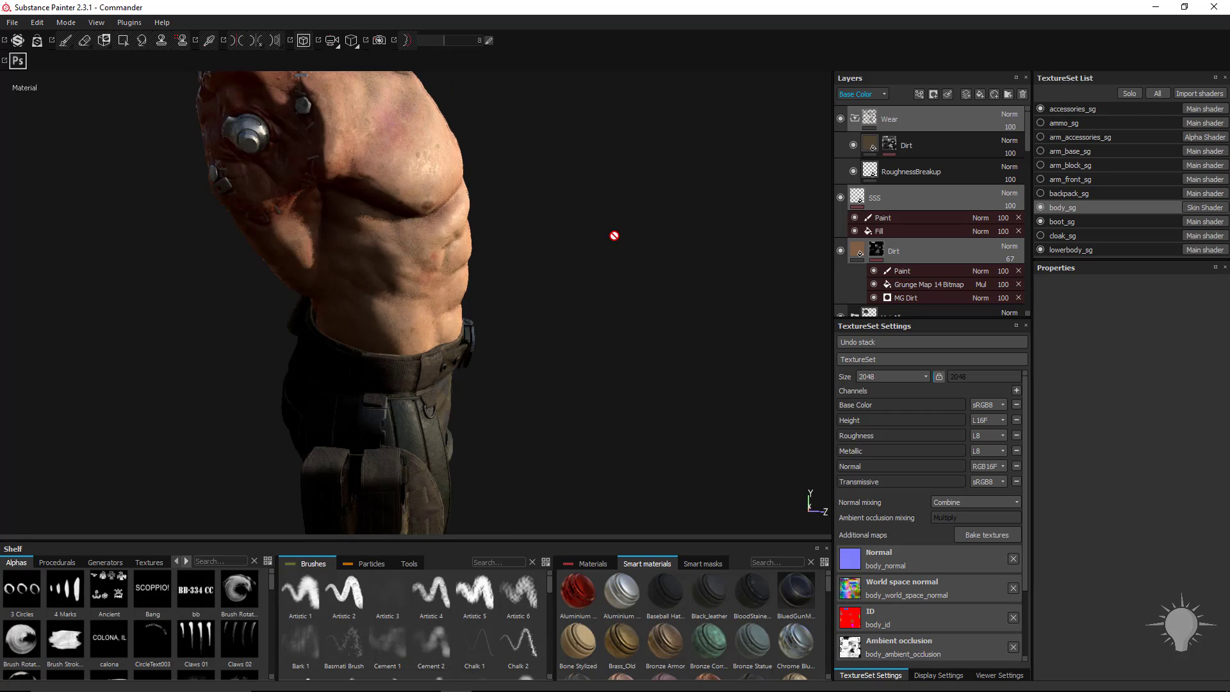
shift+right_drag(613, 235, 423, 209)
alt+middle_drag(478, 229, 663, 415)
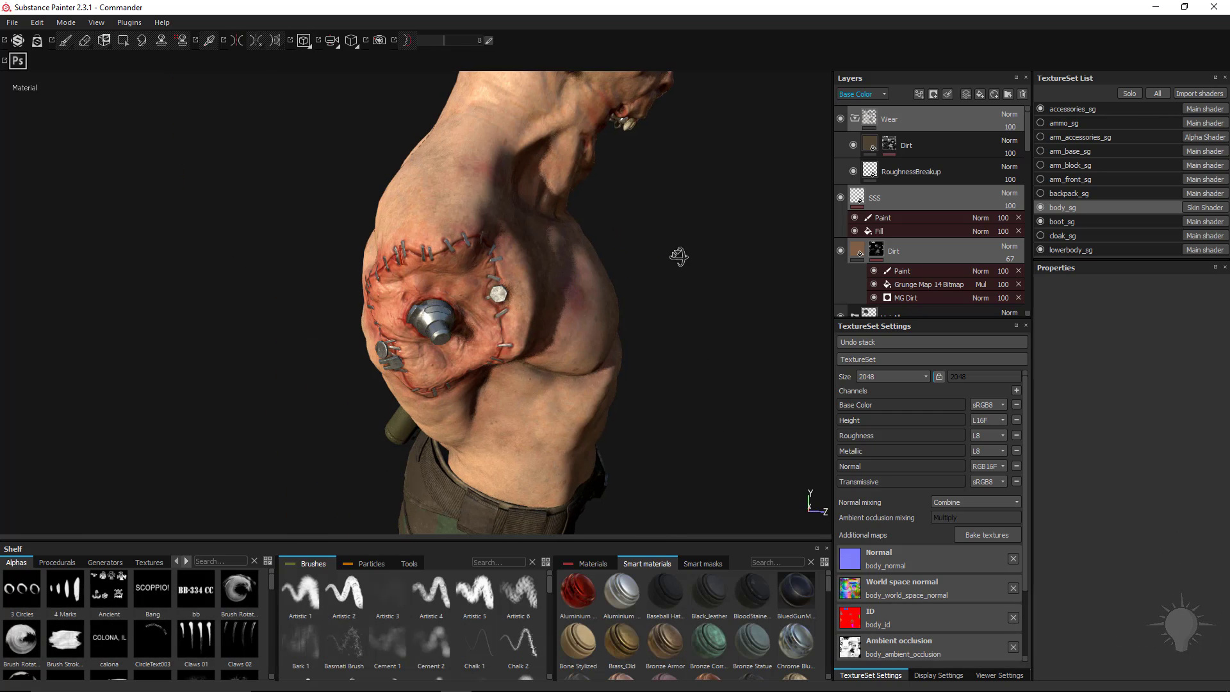
alt+drag(678, 256, 711, 254)
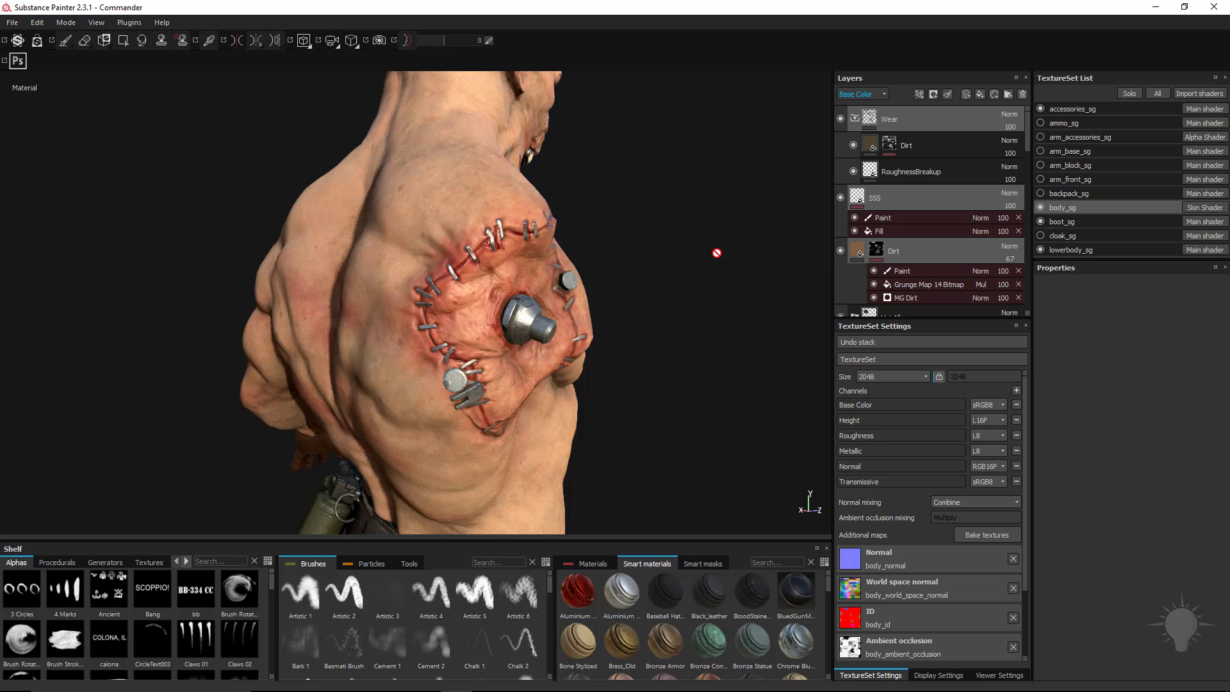
alt+right_drag(487, 282, 359, 128)
alt+middle_drag(533, 132, 562, 116)
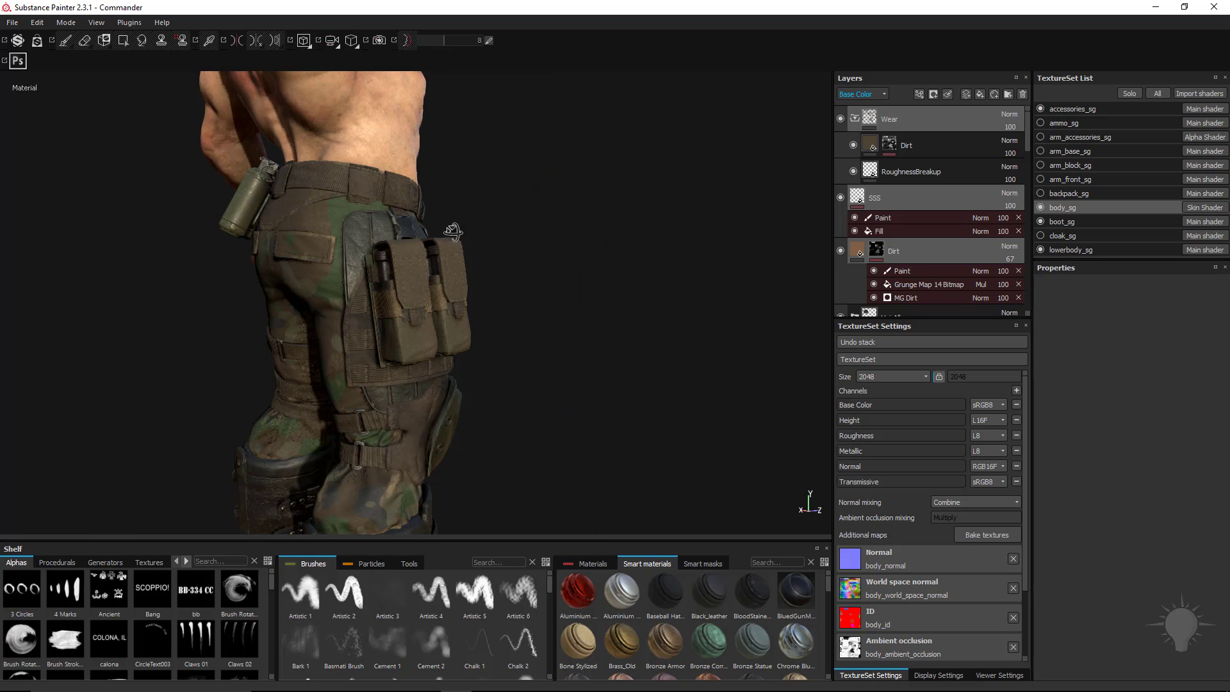
alt+drag(453, 232, 704, 338)
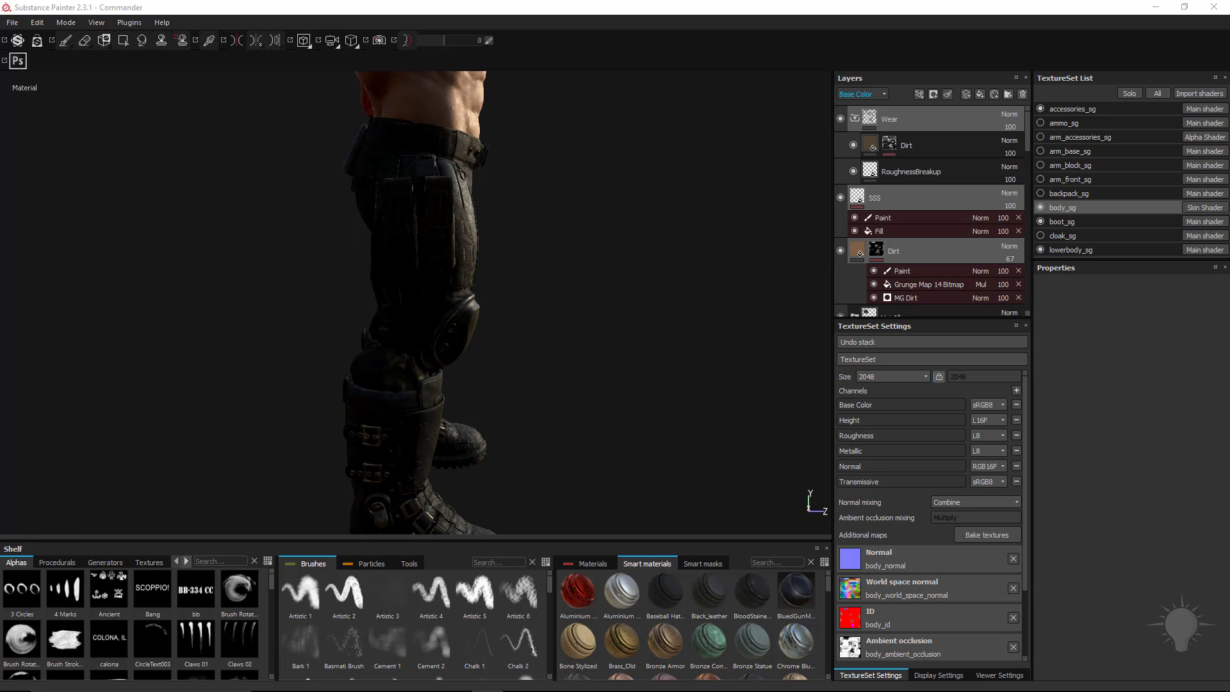
alt+drag(437, 341, 155, 342)
- Switch to the browser and open the Boot ZBrush Tutorial artwork from the ArtStation portfolio
key(alt+Tab)
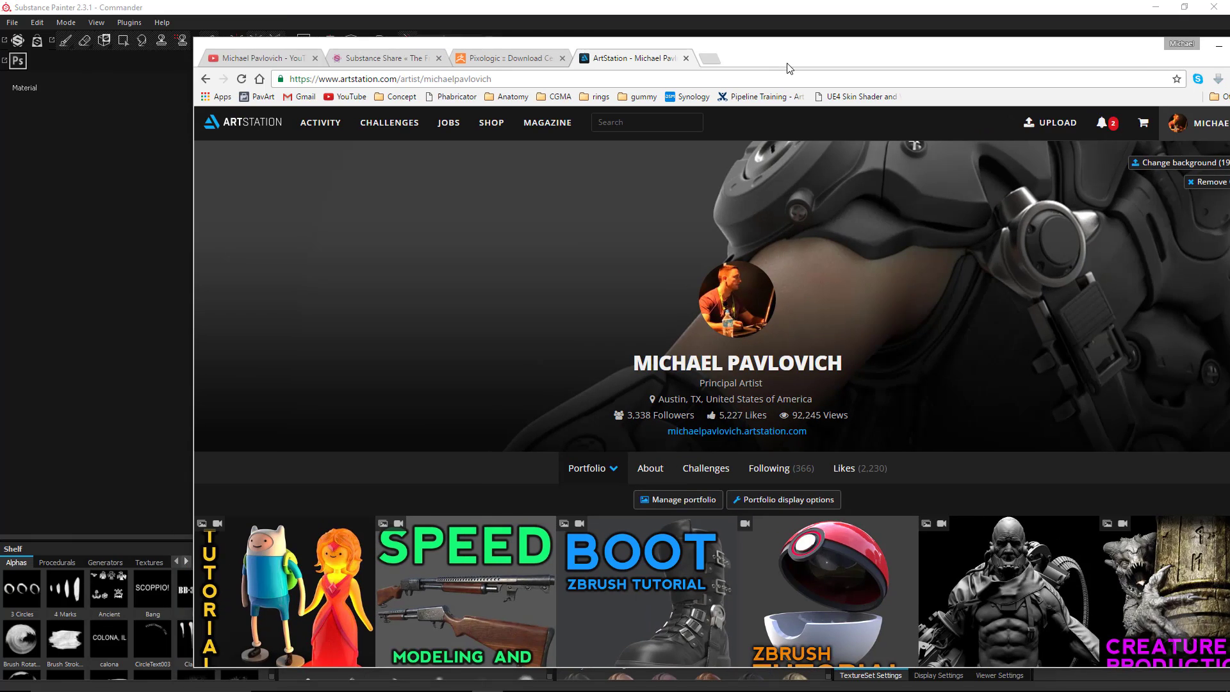
scroll(824, 414, down, 5)
click(514, 338)
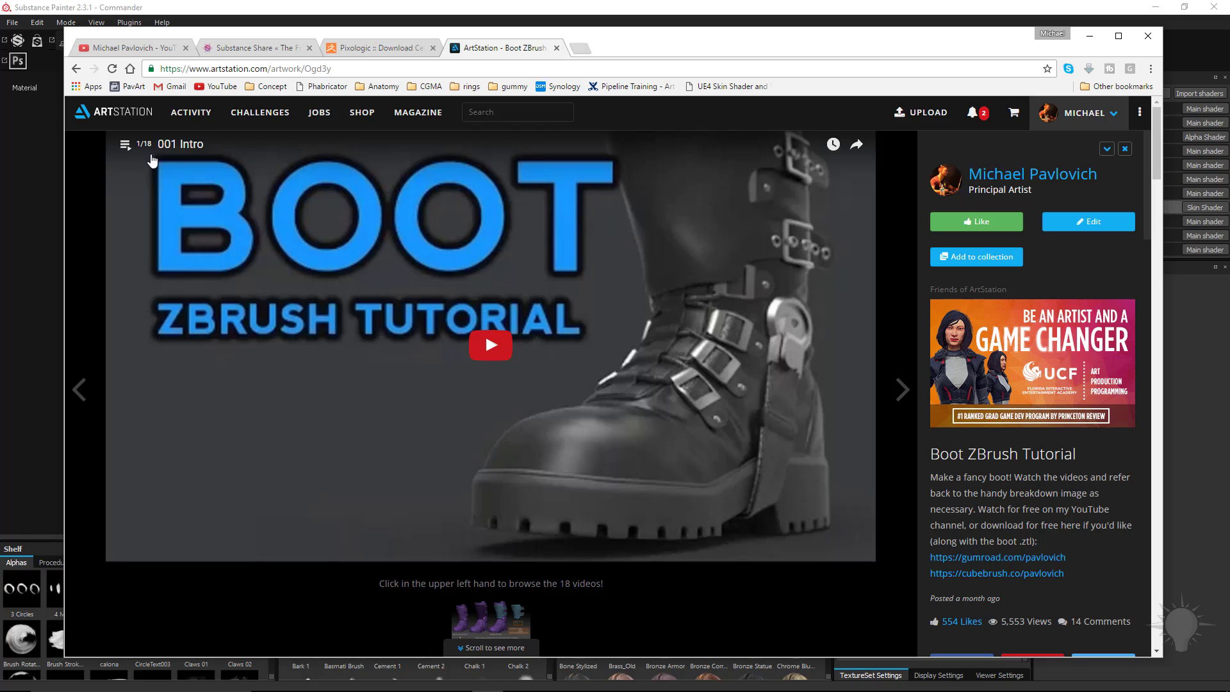
- View the boot process breakdown image at full size down to its end, and return to the tutorial's artwork page
scroll(384, 333, down, 7)
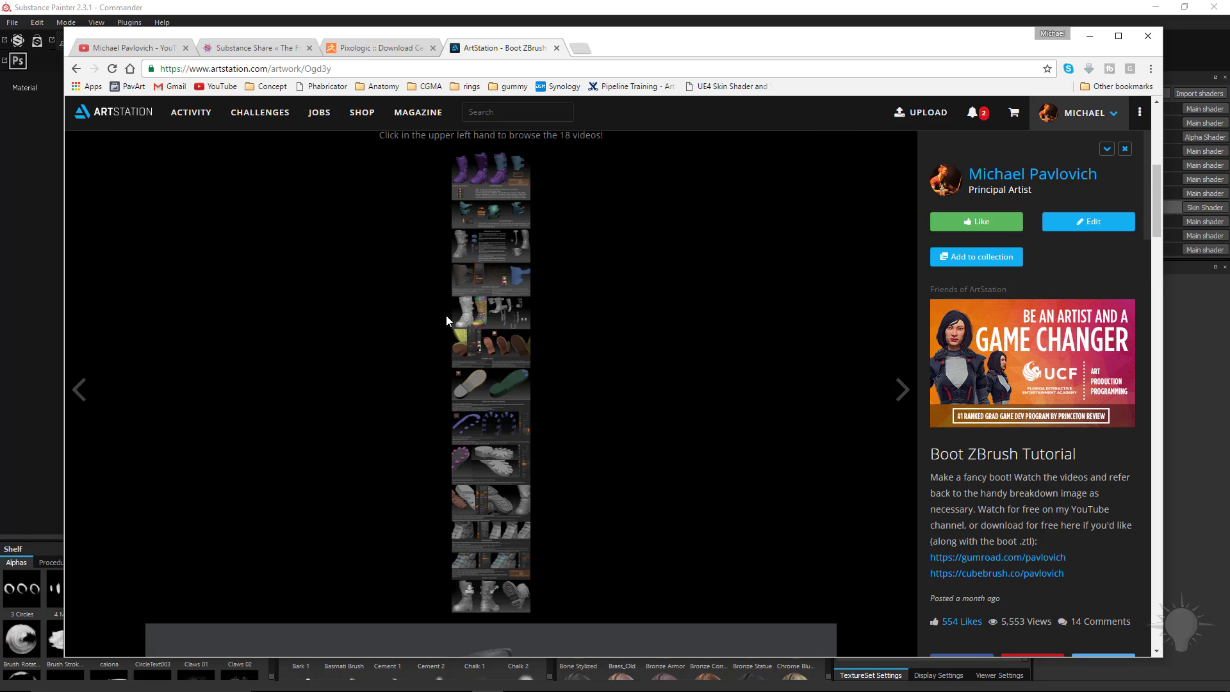
click(494, 589)
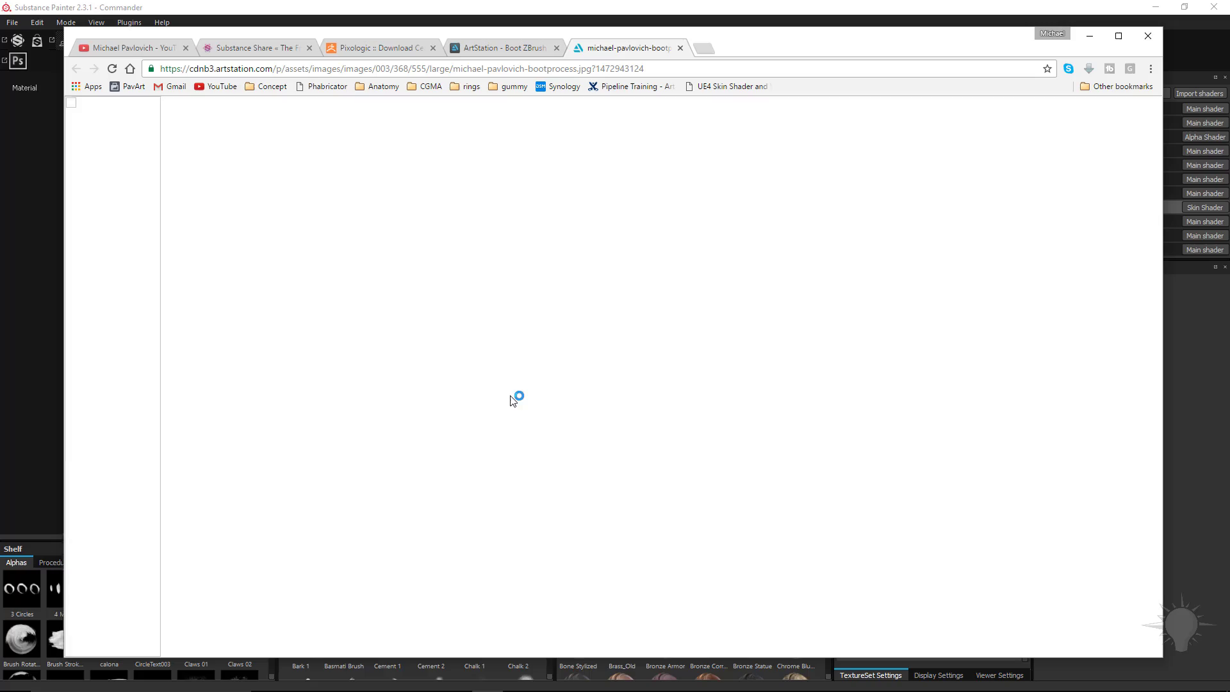
click(120, 259)
scroll(513, 335, down, 20)
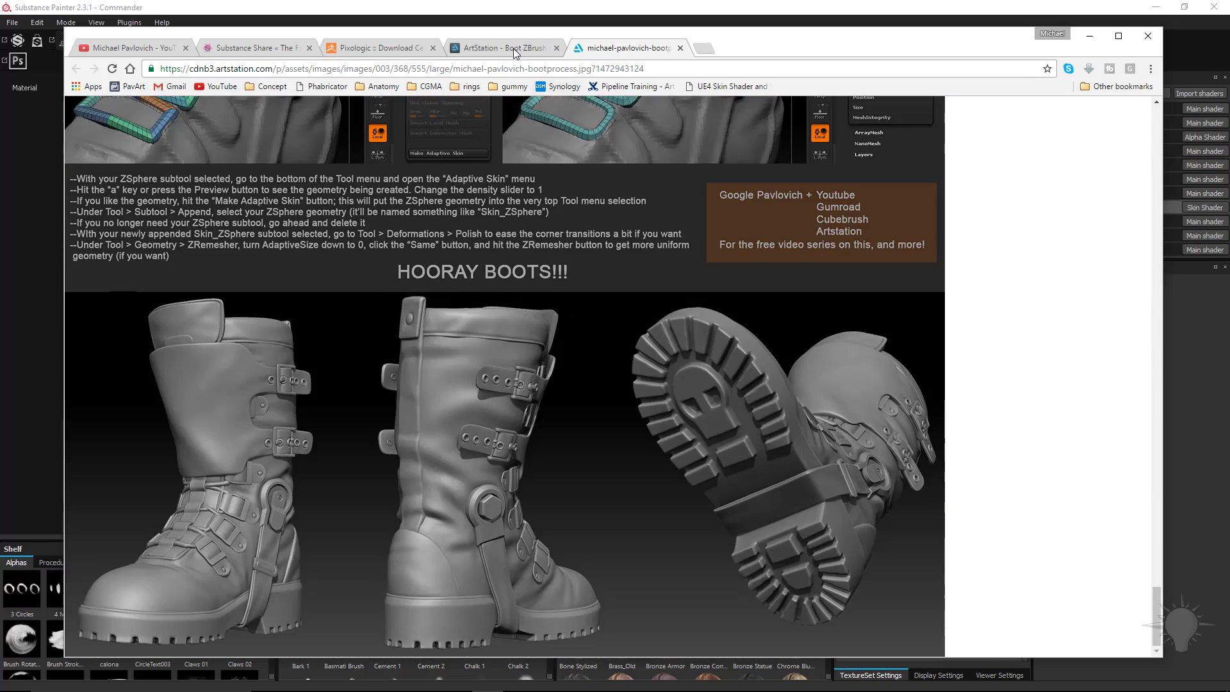
click(514, 49)
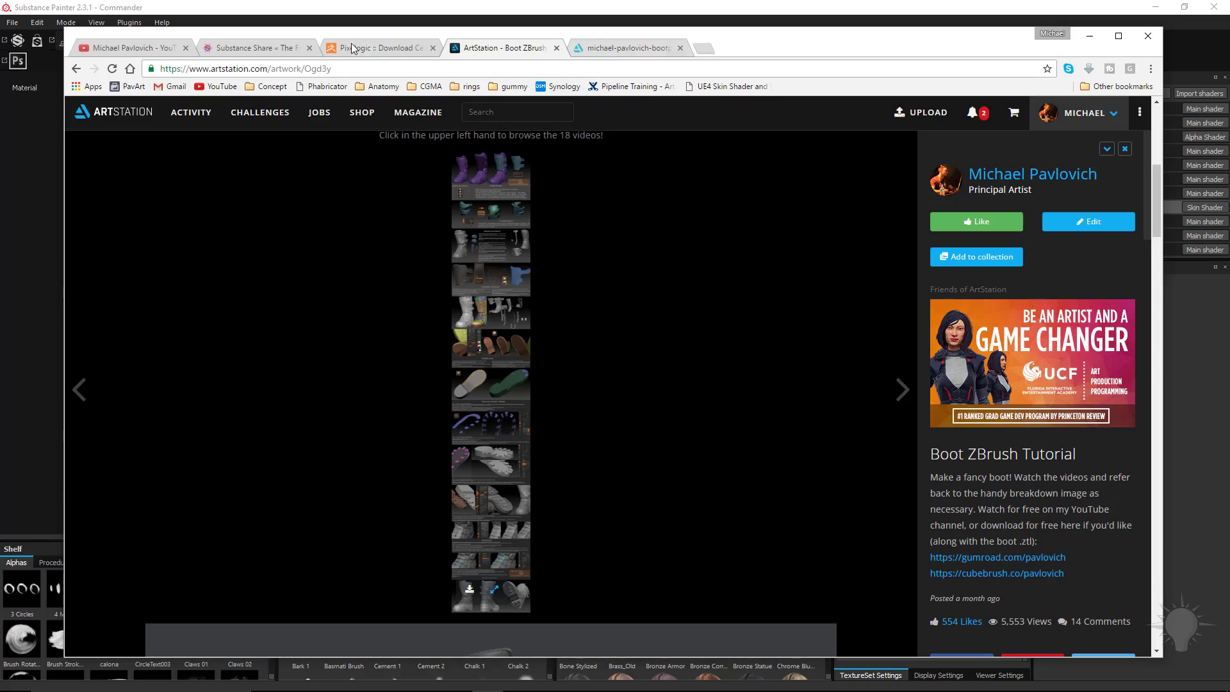
- Browse the tutorial products on the artist's Gumroad page
click(174, 51)
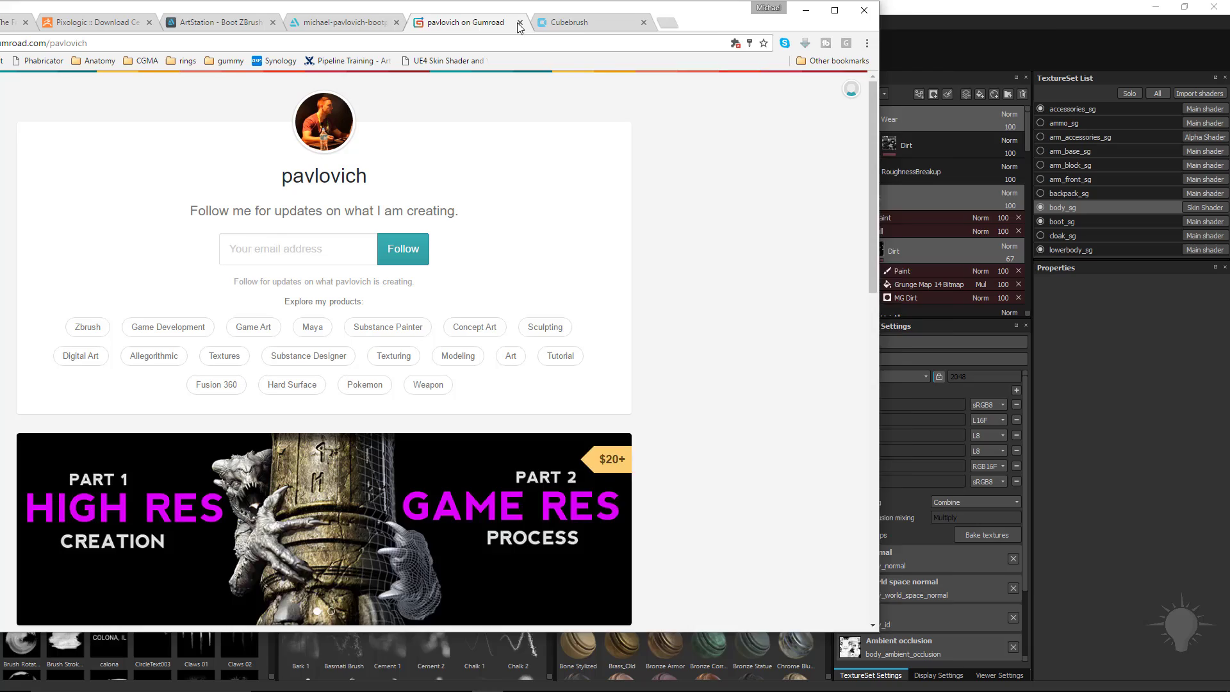
scroll(220, 357, down, 10)
scroll(220, 376, down, 4)
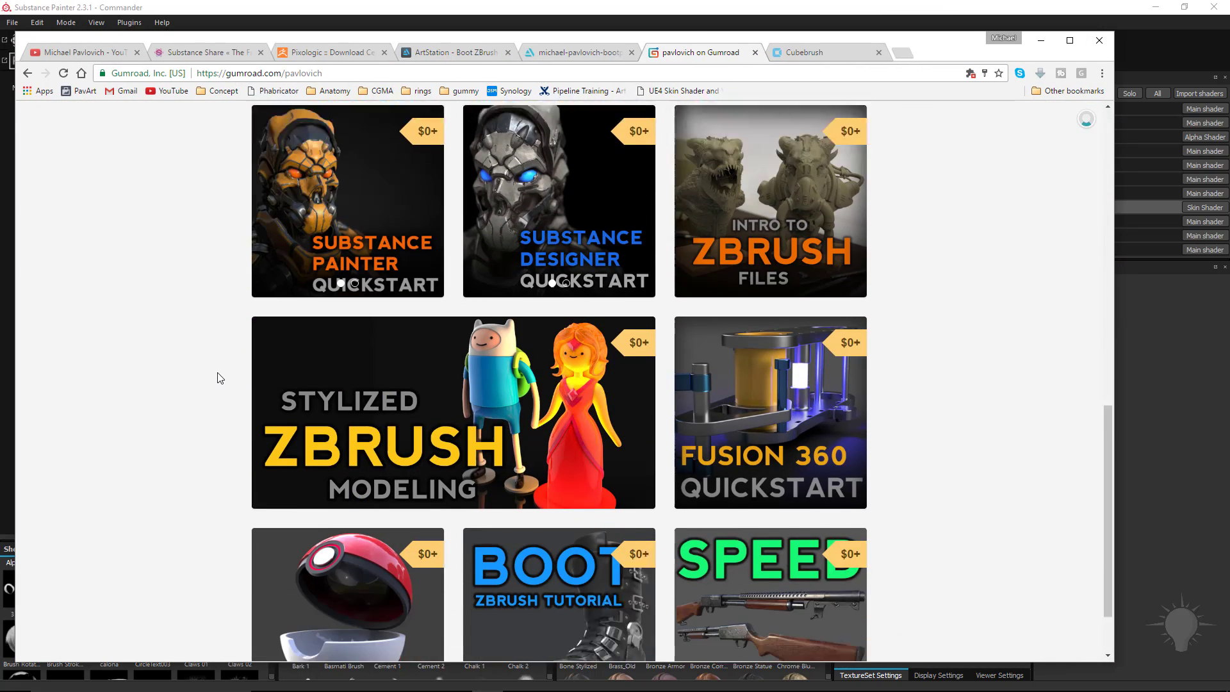
scroll(632, 491, up, 15)
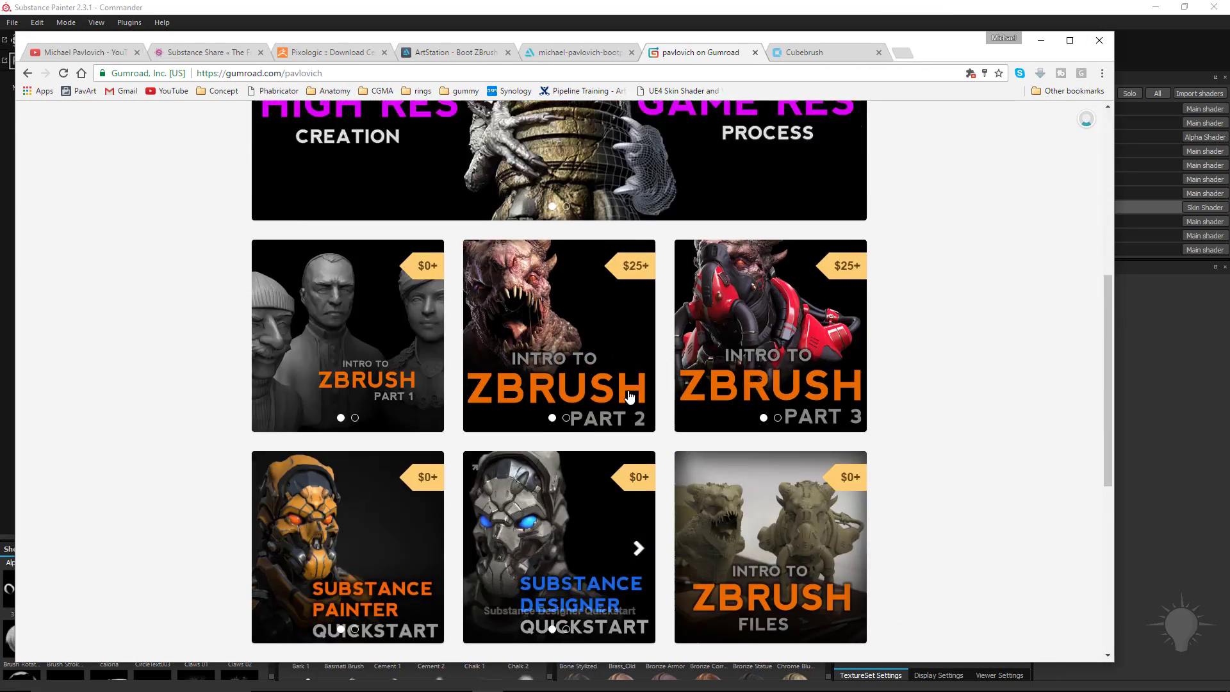
- Look through the tutorials on the artist's Cubebrush store page and return to Substance Painter
click(821, 55)
scroll(687, 410, down, 11)
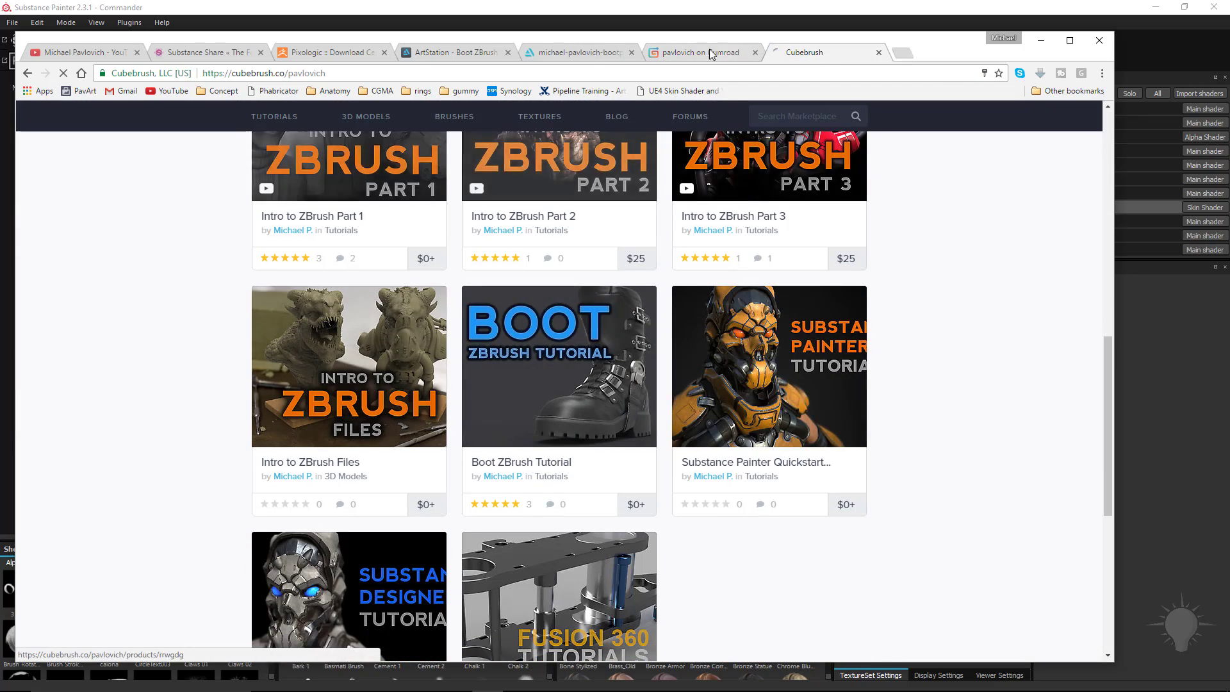
click(578, 53)
drag(625, 40, 616, 42)
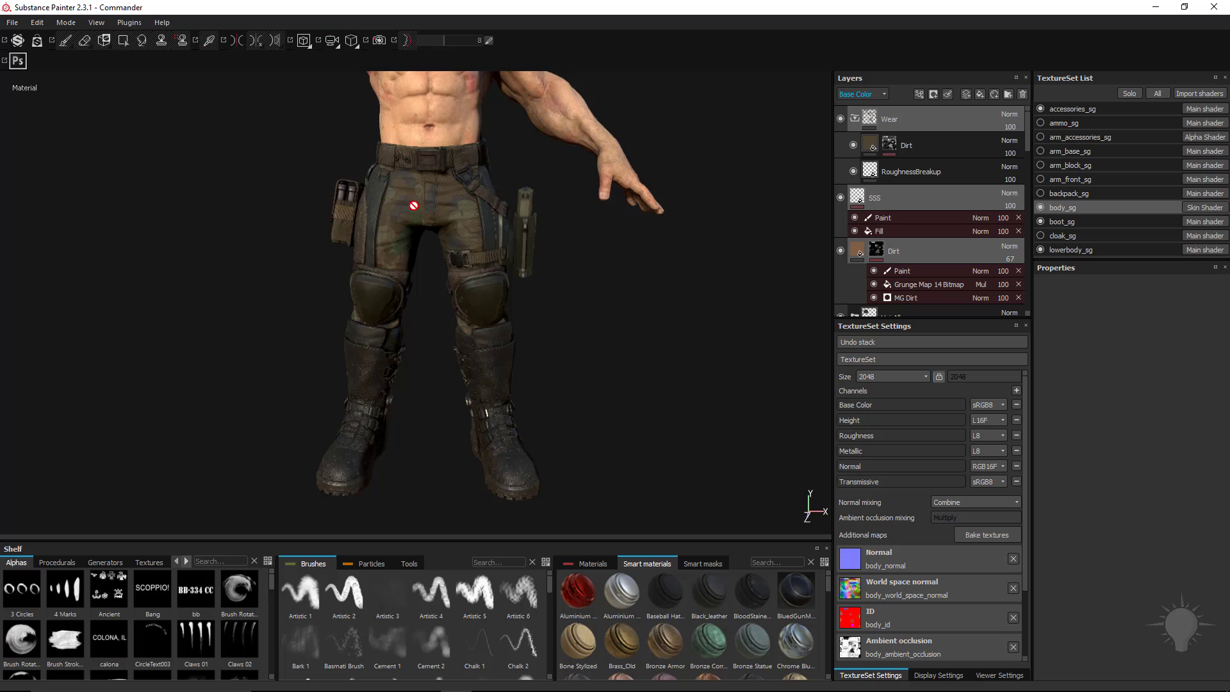
- Examine the character's face, chest, arm and severed shoulder from the front and both sides
alt+middle_drag(428, 110, 476, 364)
alt+right_drag(549, 387, 571, 421)
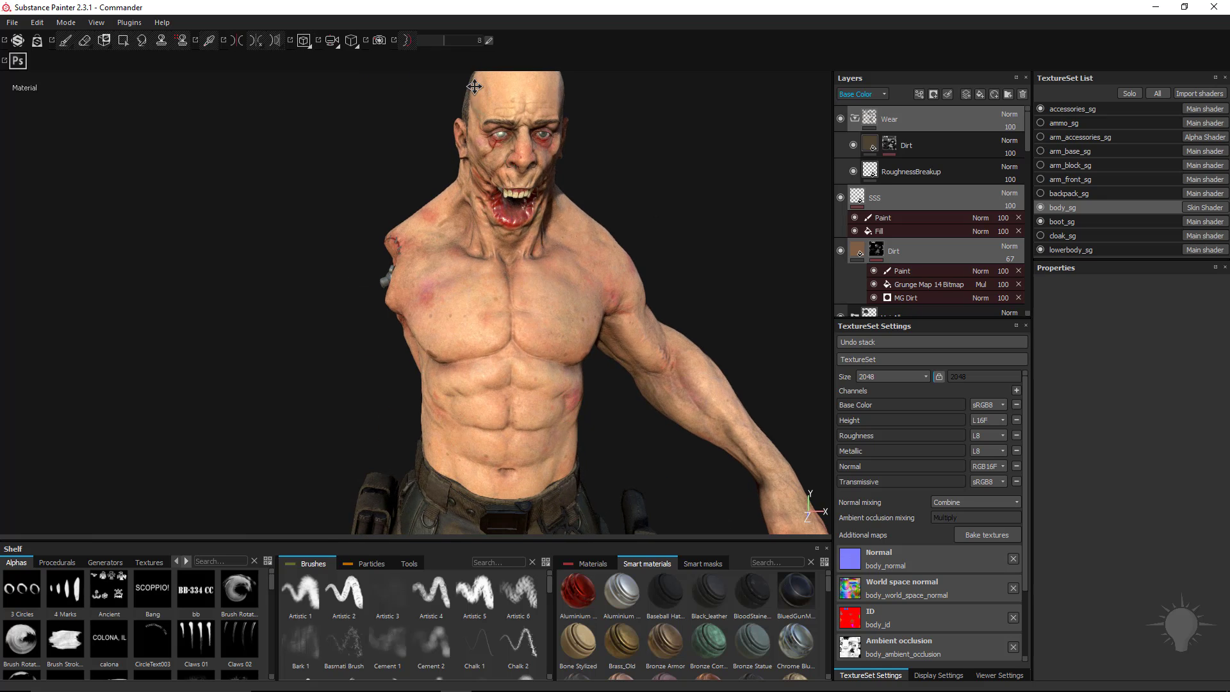
middle_drag(475, 86, 524, 426)
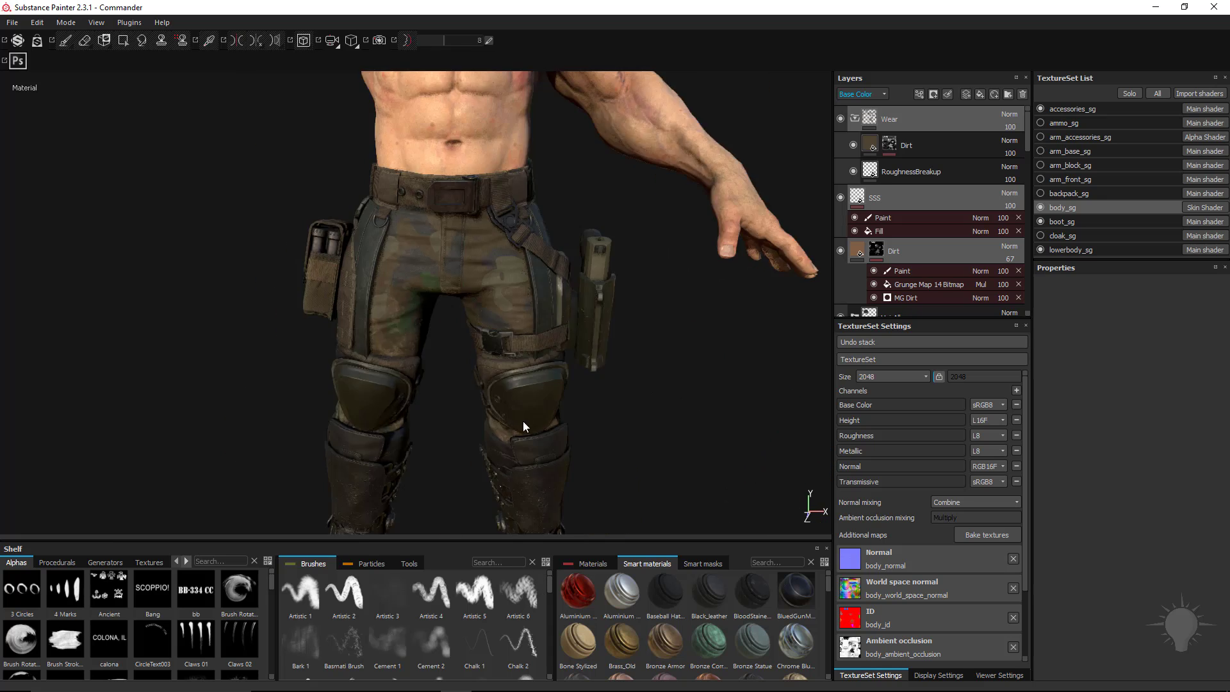
alt+middle_drag(573, 112, 579, 307)
alt+drag(288, 250, 705, 352)
alt+middle_drag(647, 321, 272, 231)
alt+right_drag(271, 230, 378, 259)
alt+middle_drag(378, 259, 415, 272)
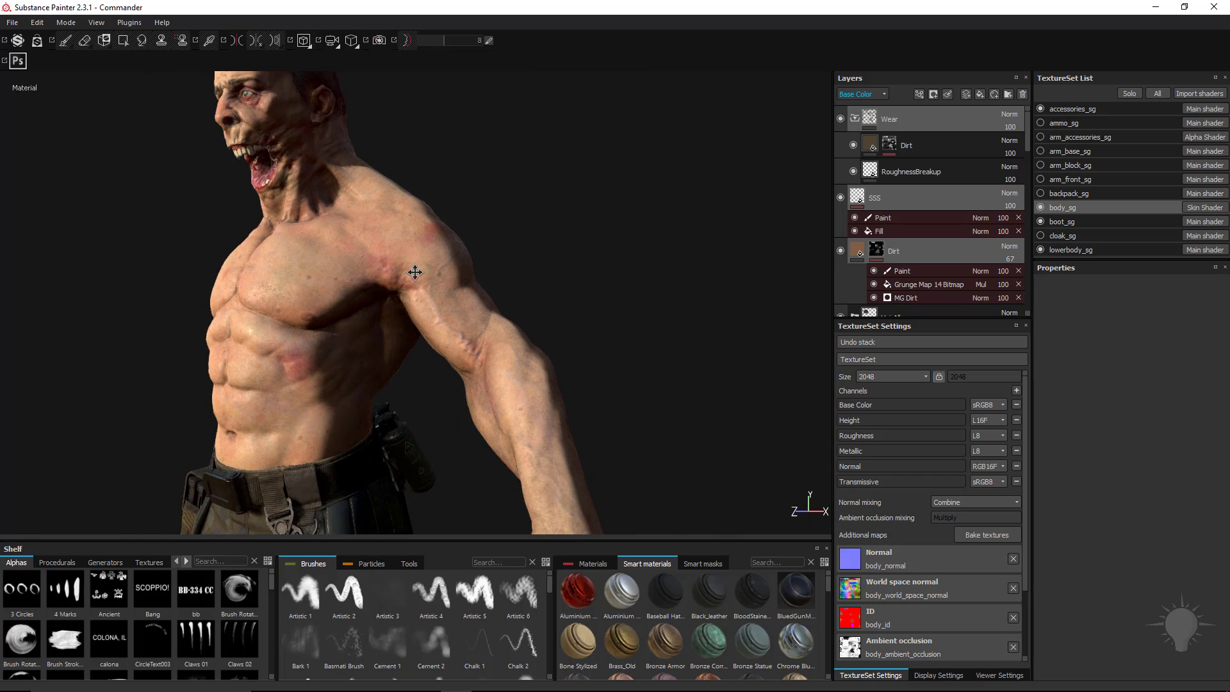
alt+drag(415, 272, 465, 286)
mouse_move(478, 288)
shift+right_down()
mouse_move(543, 309)
mouse_move(527, 308)
mouse_move(516, 339)
shift+right_up()
alt+drag(301, 304, 561, 292)
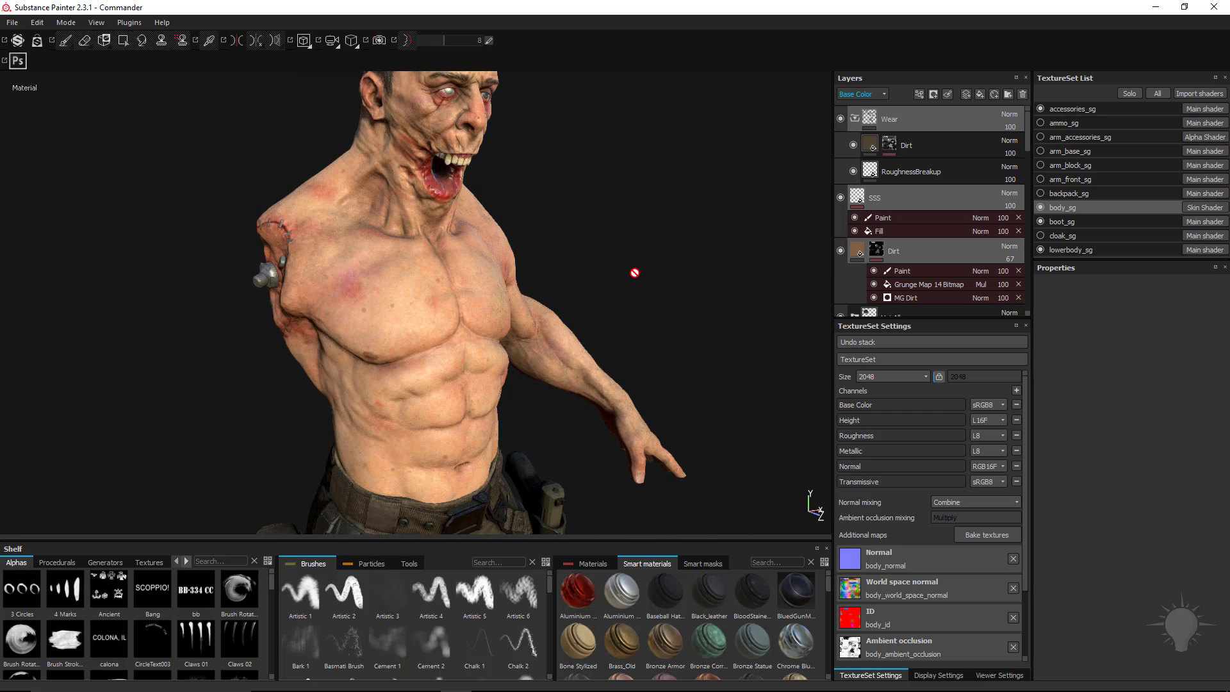
alt+drag(635, 272, 717, 315)
- Collapse the Wear layer group and filter the smart materials by "skin"
click(855, 119)
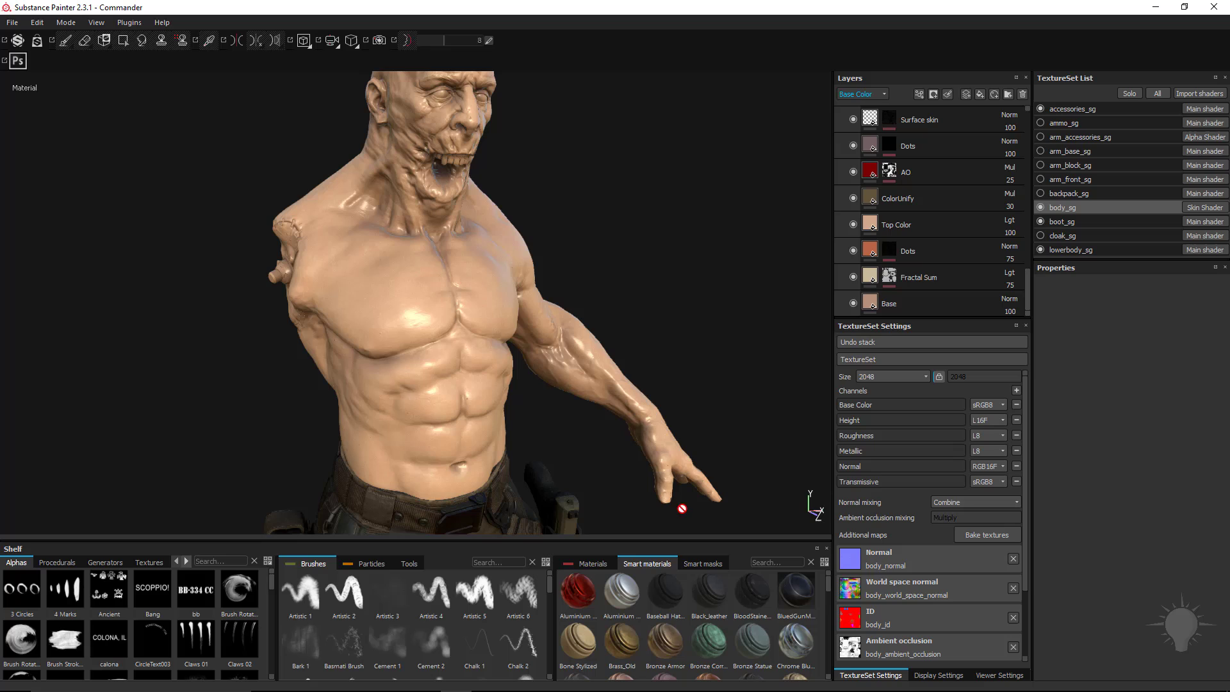
text(kin)
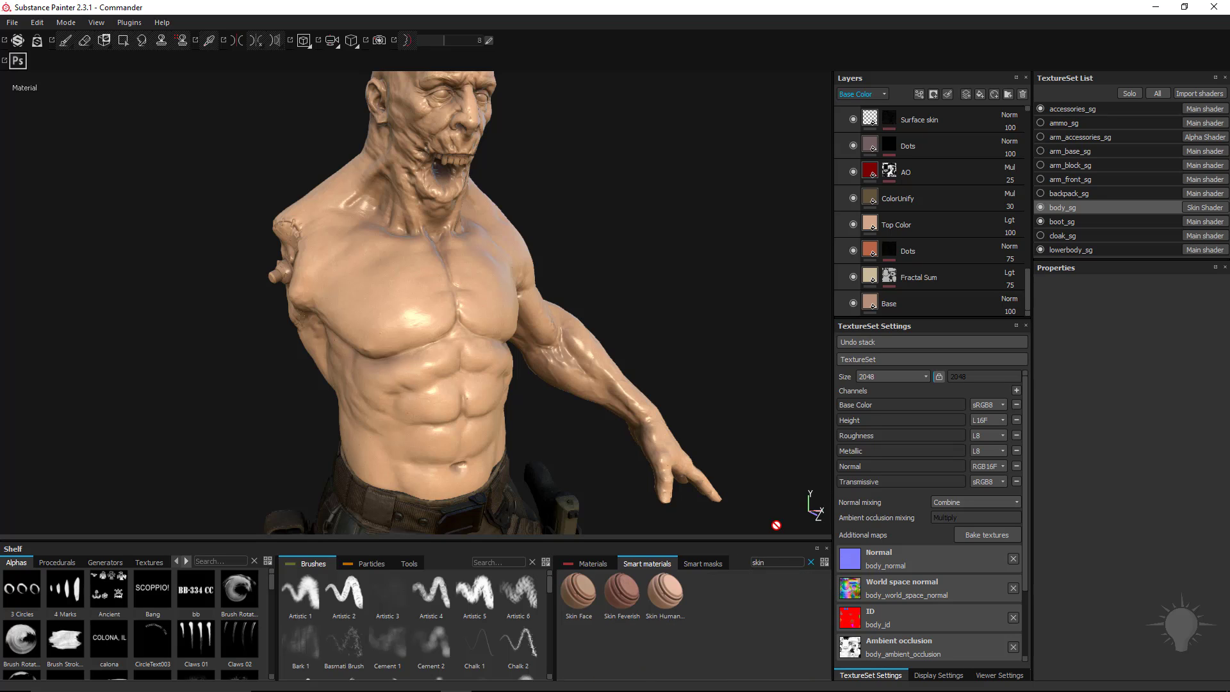
mouse_move(1027, 285)
mouse_down()
mouse_move(1028, 244)
mouse_move(1018, 287)
mouse_up()
- Examine the plain base skin on the upper body from different angles and lighting directions
alt+drag(656, 205, 612, 193)
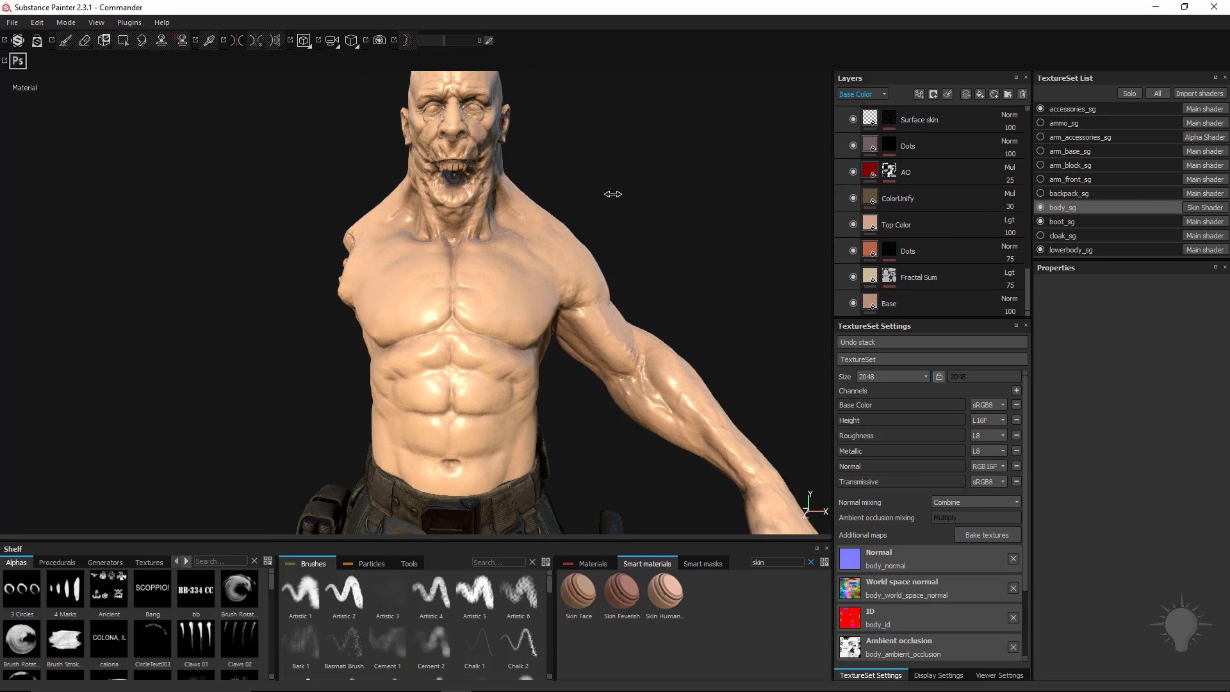
mouse_move(612, 193)
shift+right_down()
mouse_move(623, 195)
mouse_move(601, 193)
shift+right_up()
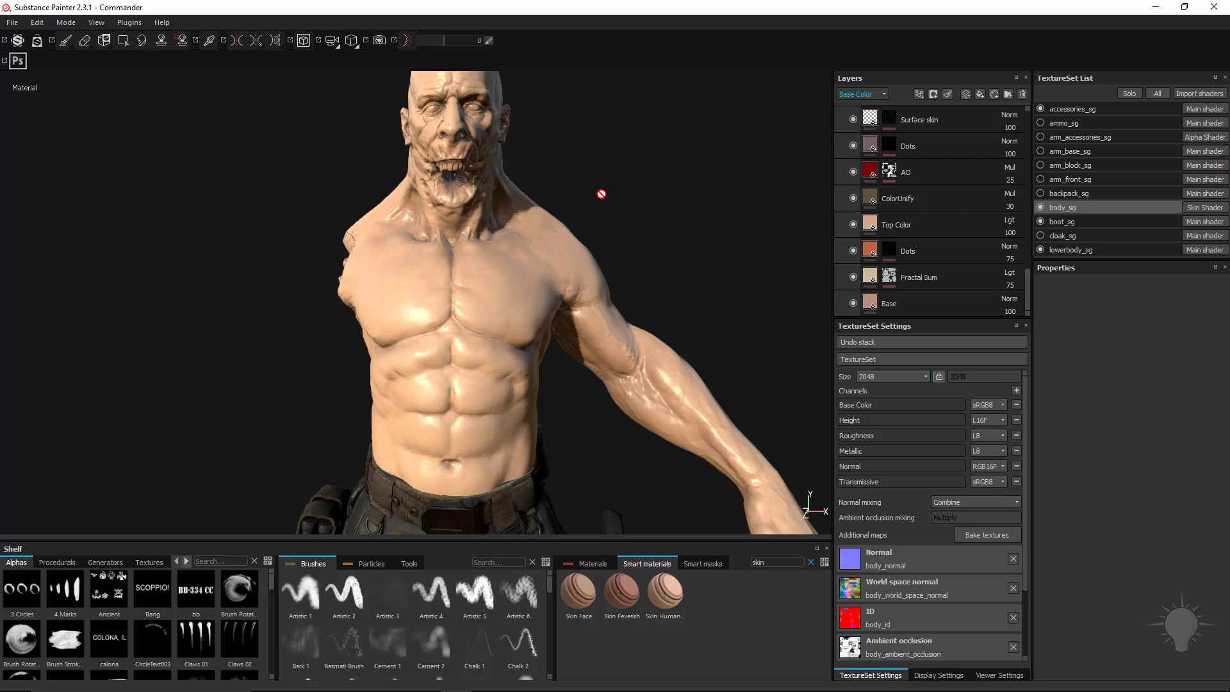
alt+drag(601, 193, 671, 199)
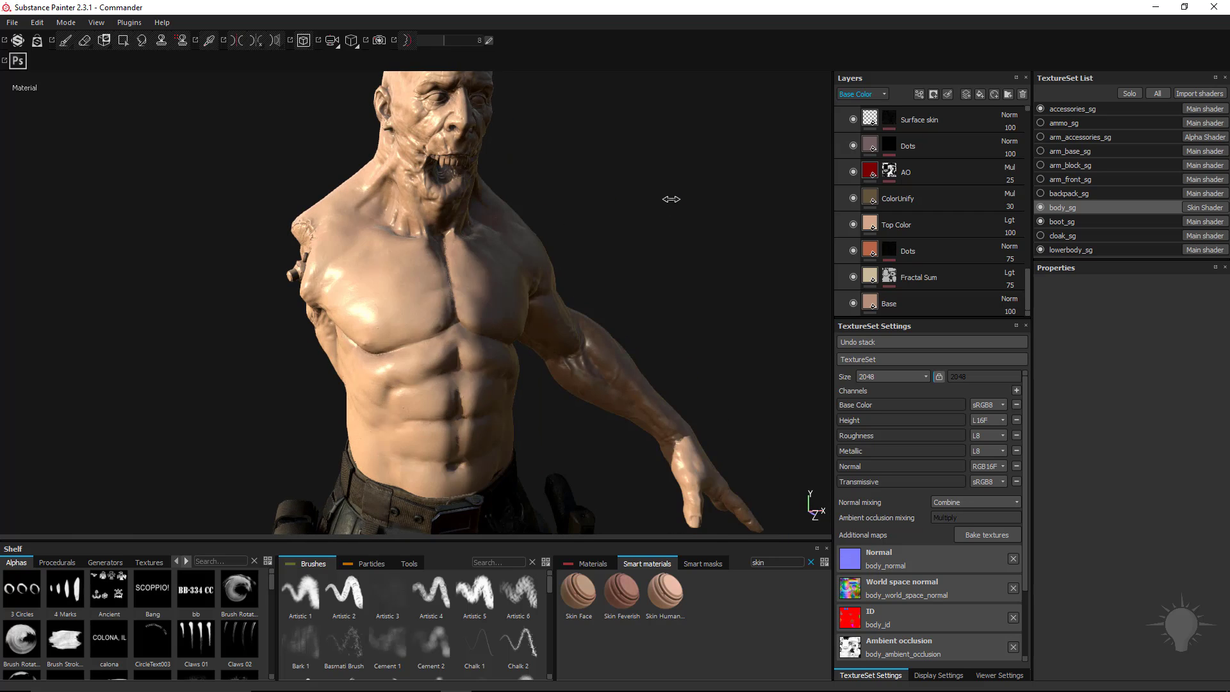
shift+right_drag(670, 199, 685, 198)
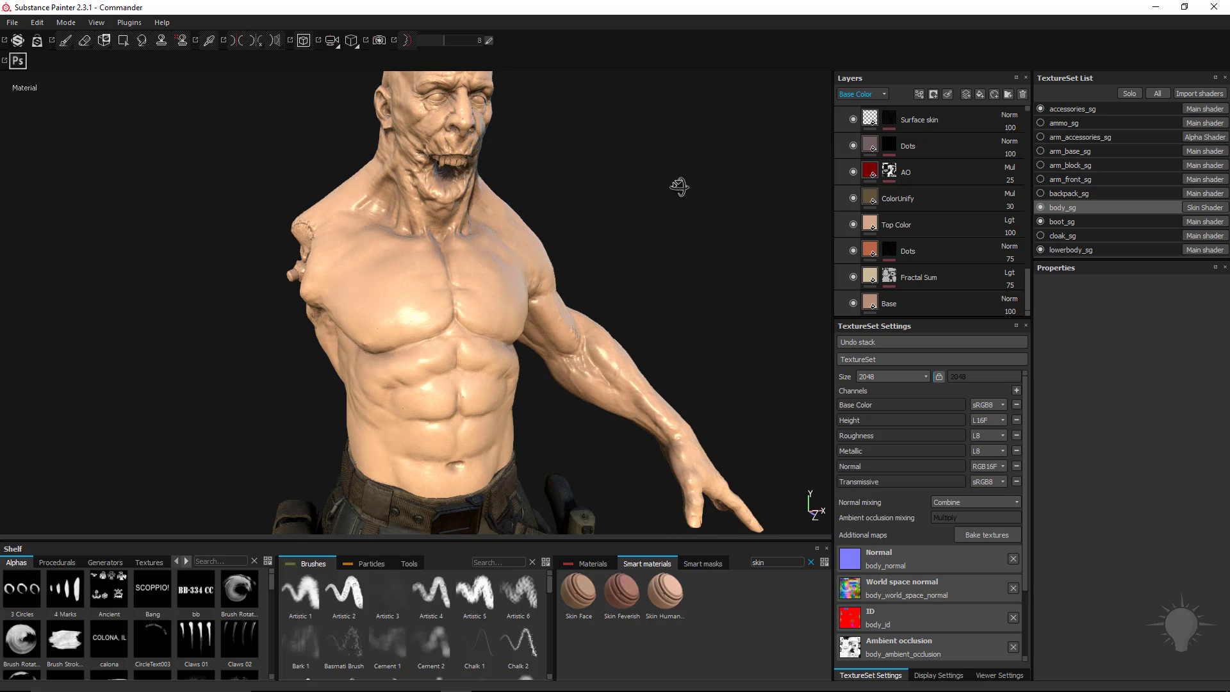
alt+drag(679, 196, 679, 187)
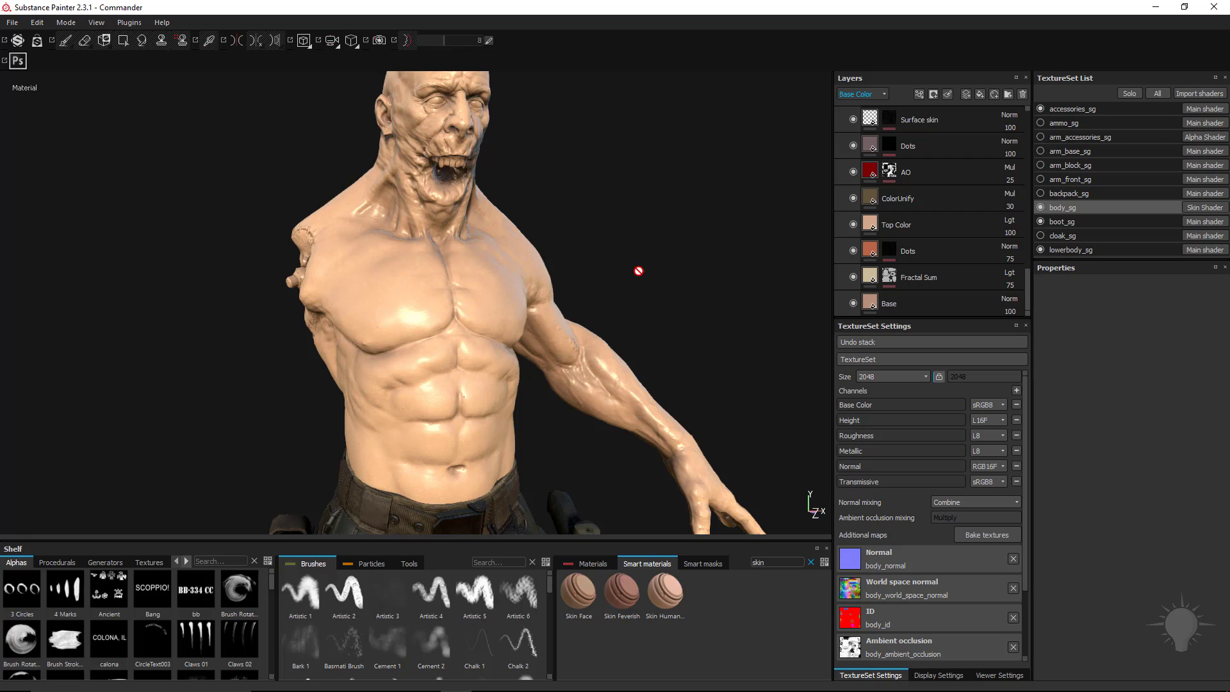
alt+drag(688, 243, 682, 270)
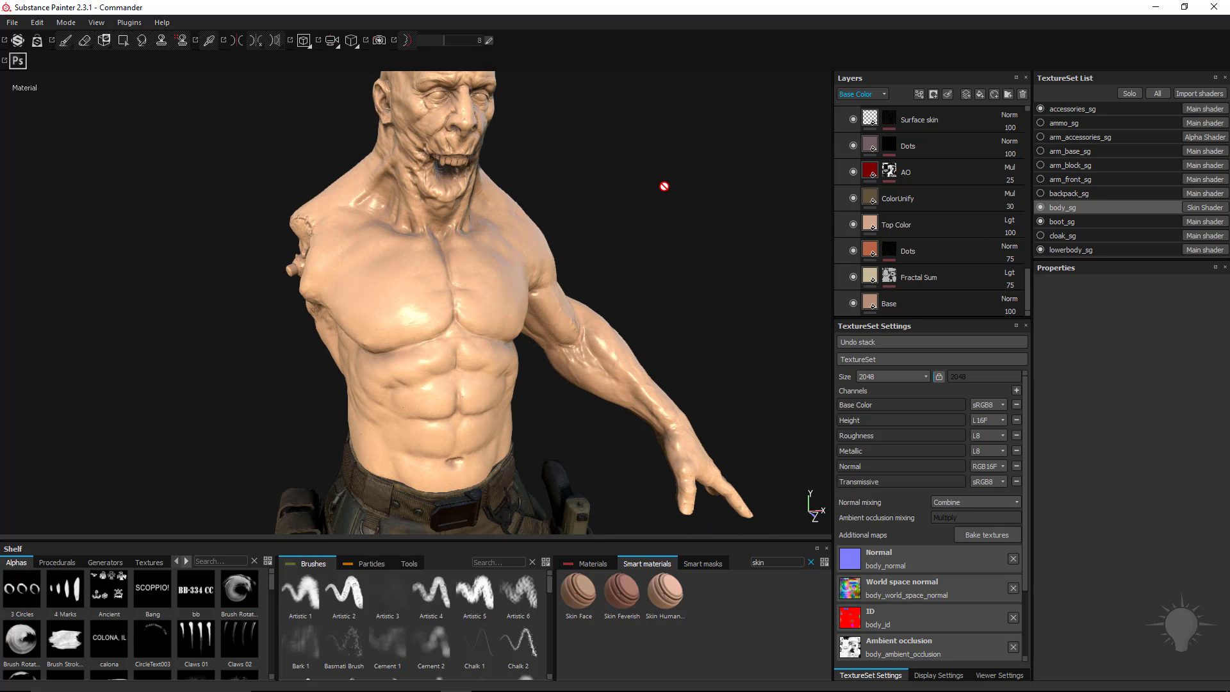
alt+drag(664, 186, 649, 208)
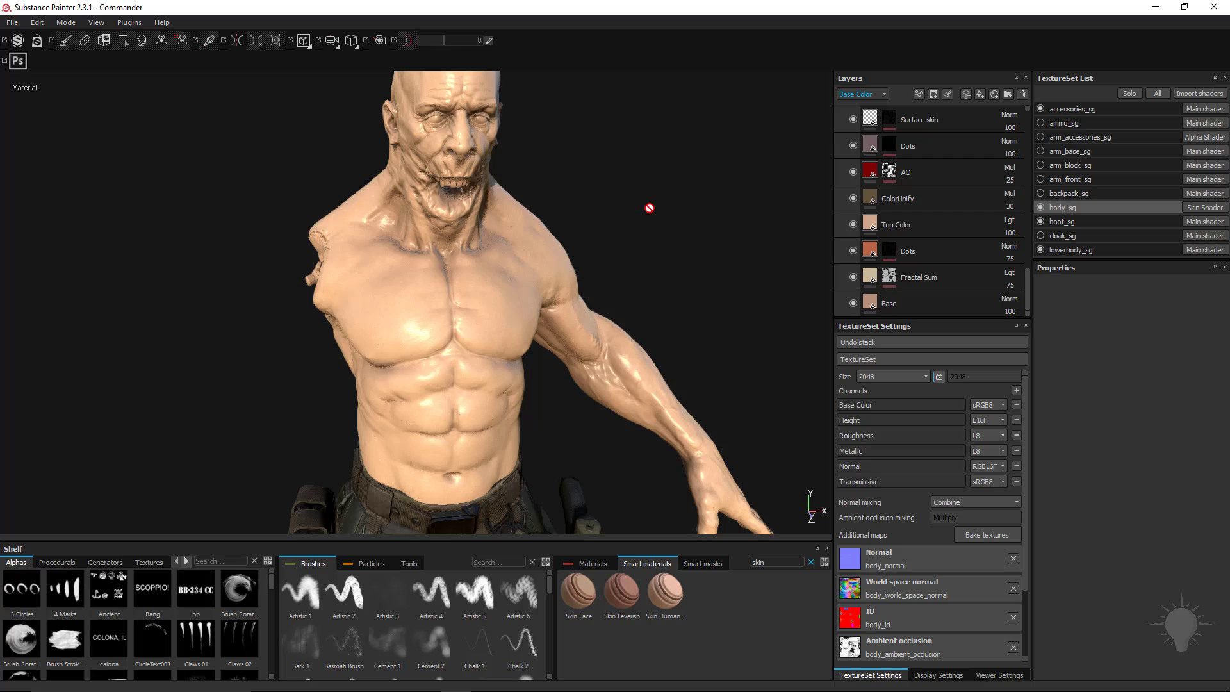
mouse_move(650, 209)
shift+right_down()
mouse_move(640, 205)
mouse_move(648, 211)
shift+right_up()
alt+drag(648, 212, 692, 212)
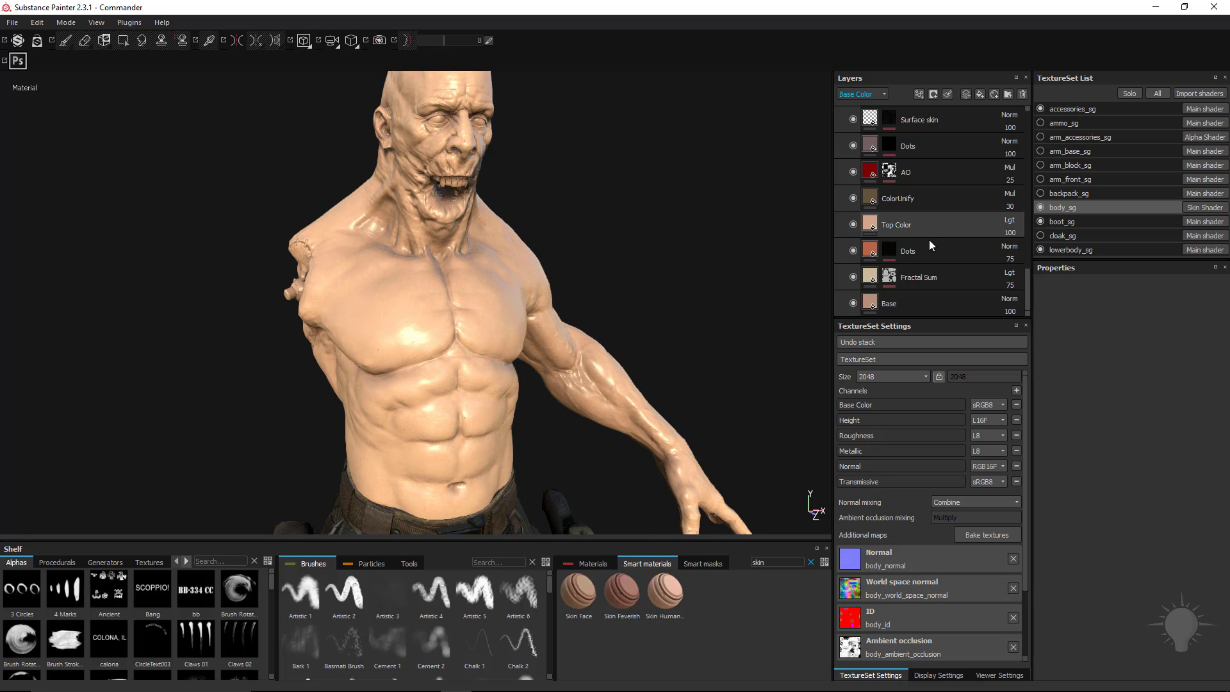
- Collapse the Skin Human Simple layer group in the body's layer stack
scroll(930, 240, up, 6)
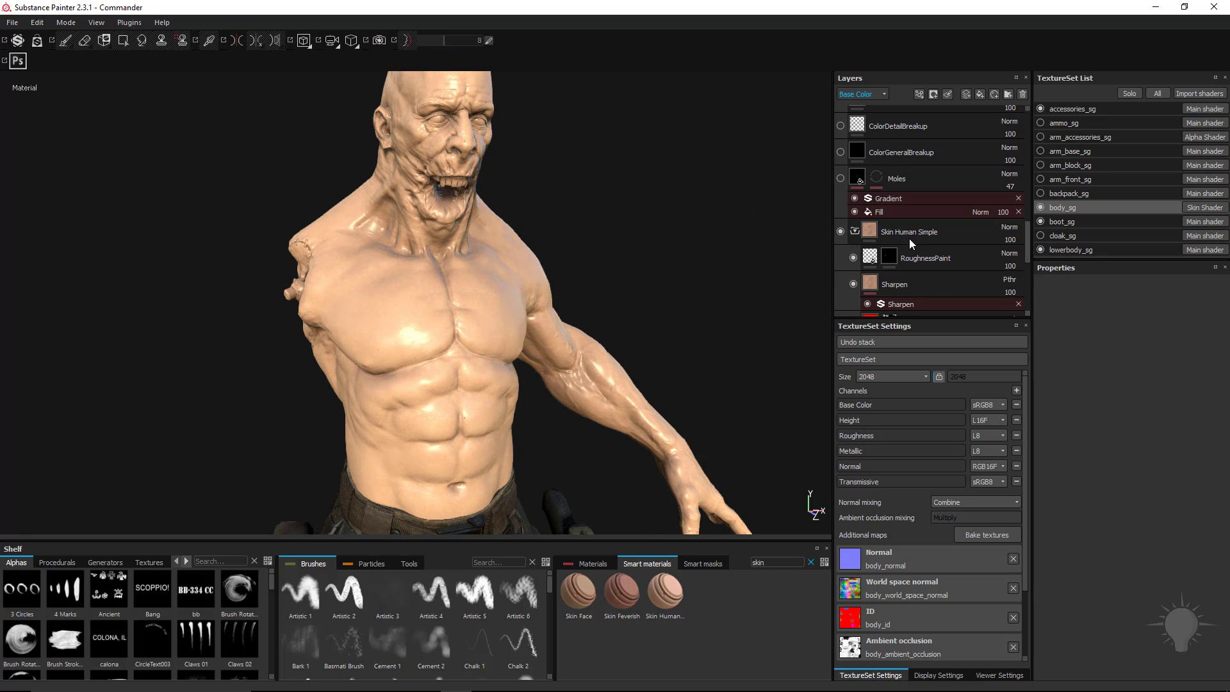
drag(910, 240, 882, 271)
click(855, 232)
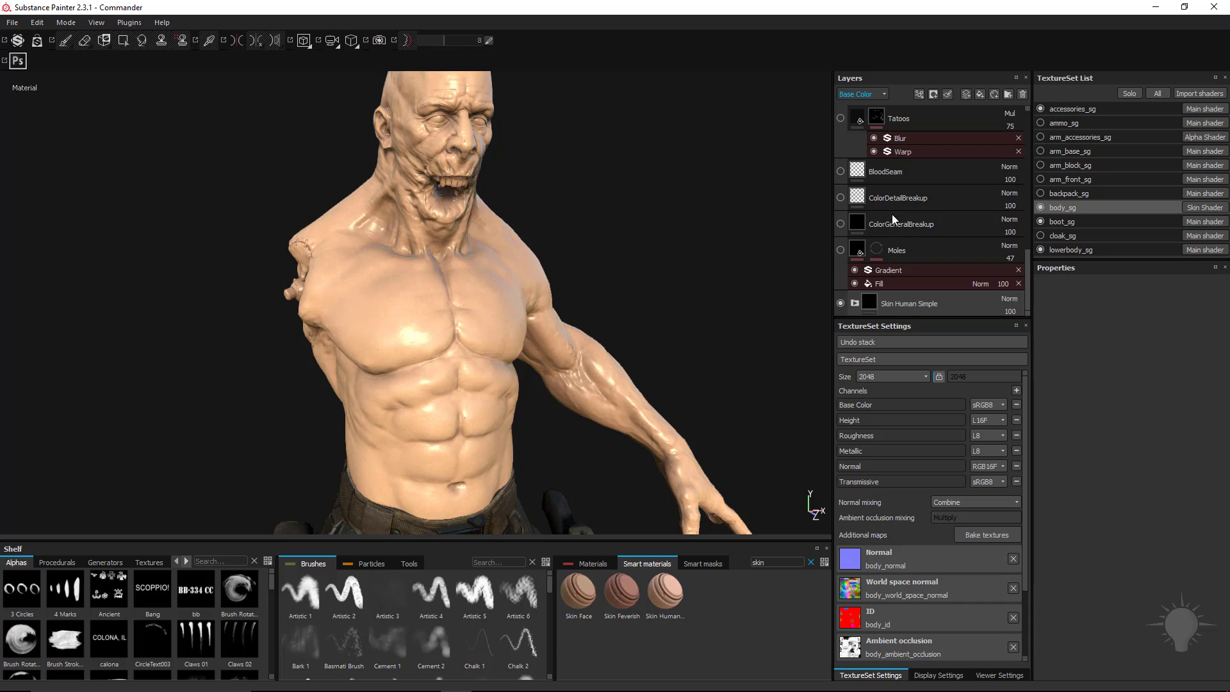
- Show the Moles layer and open the settings of its Fill effect
click(840, 250)
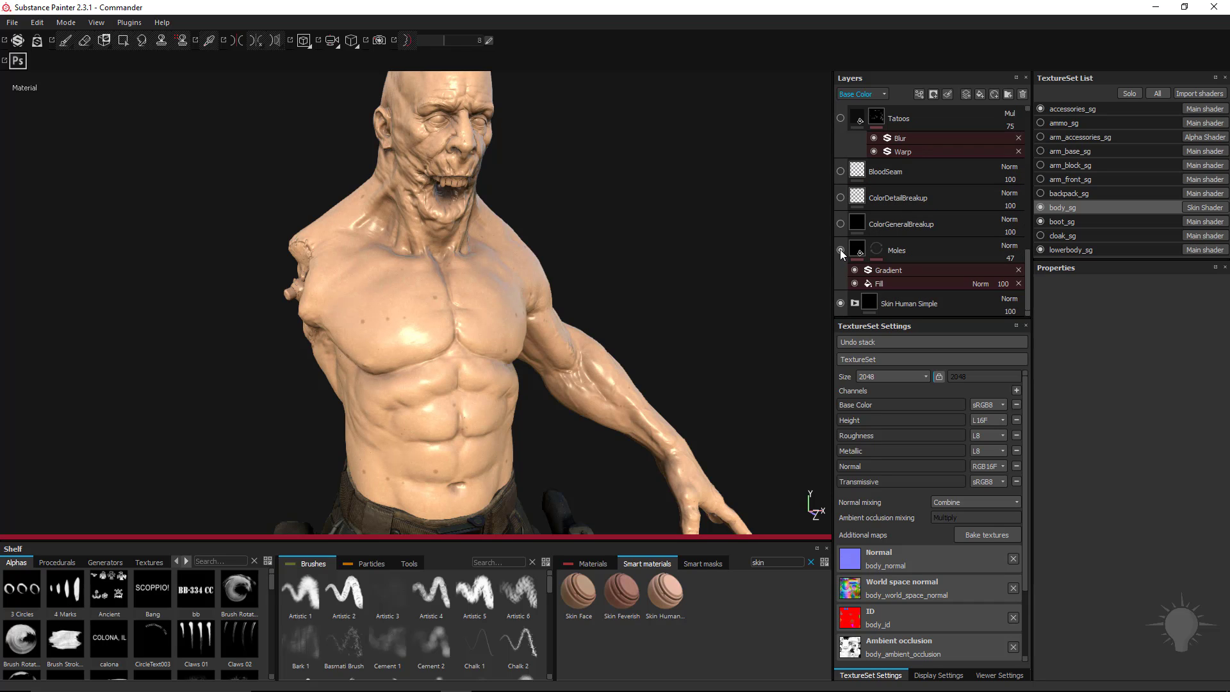
click(902, 283)
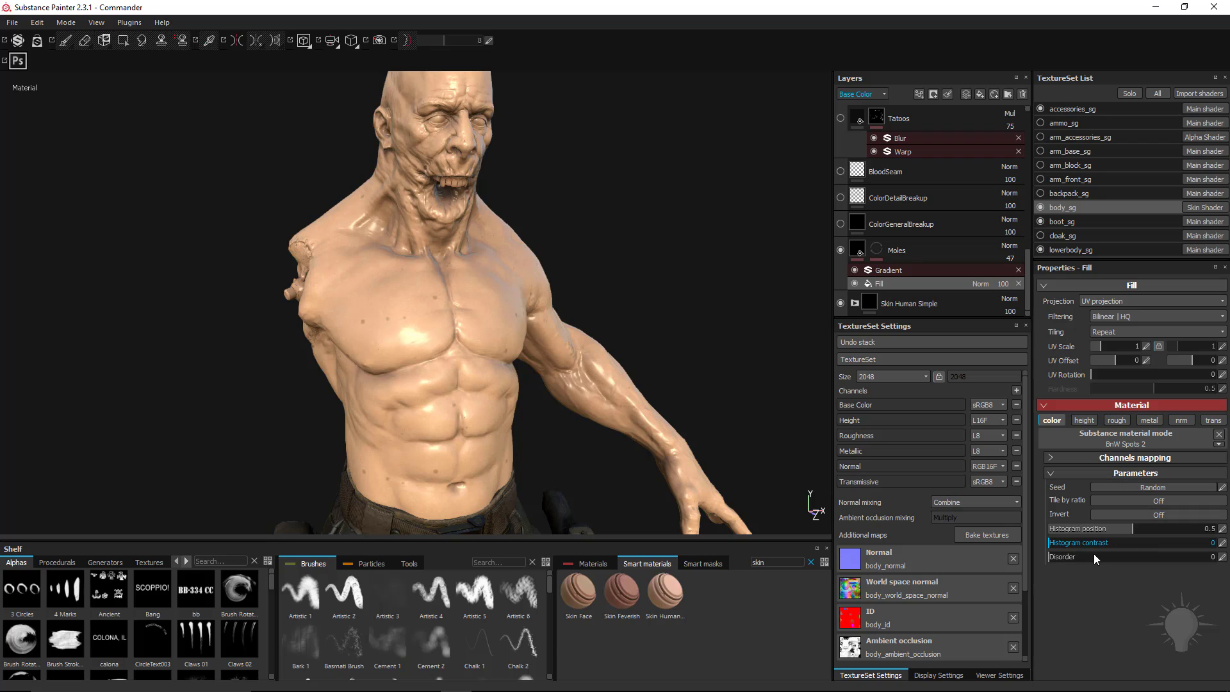
- Review the Moles layer's Gradient filter, Fill effect and base material, along with its mask effects
click(890, 271)
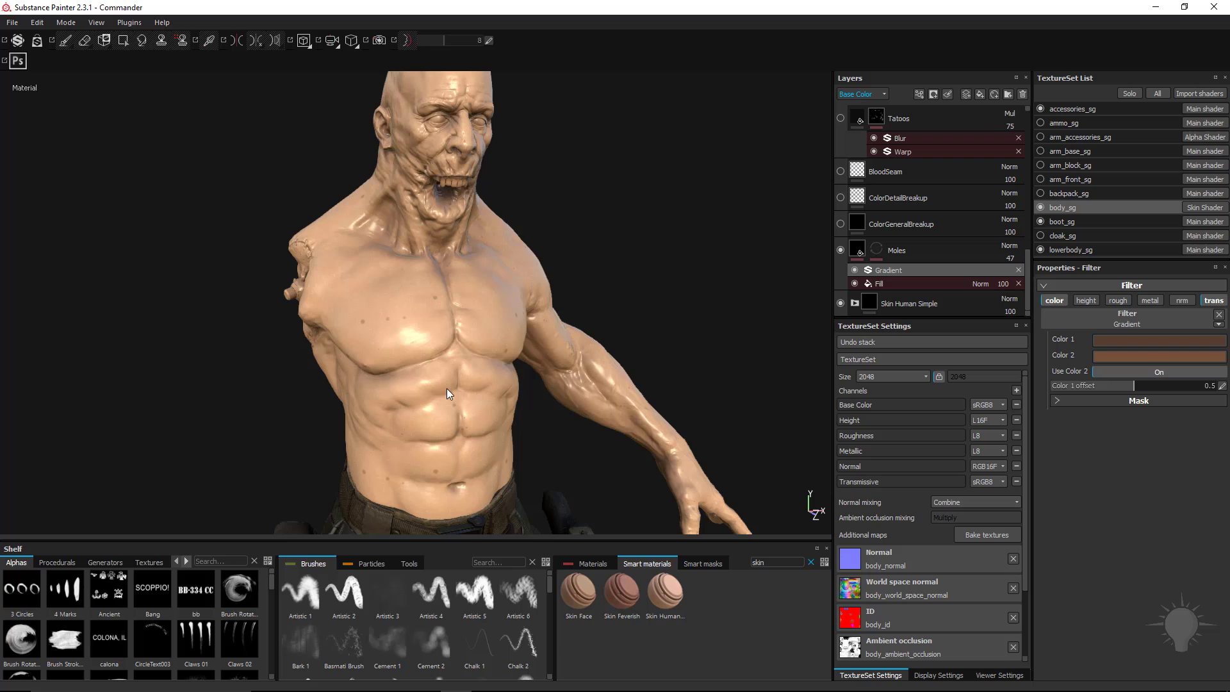
click(860, 244)
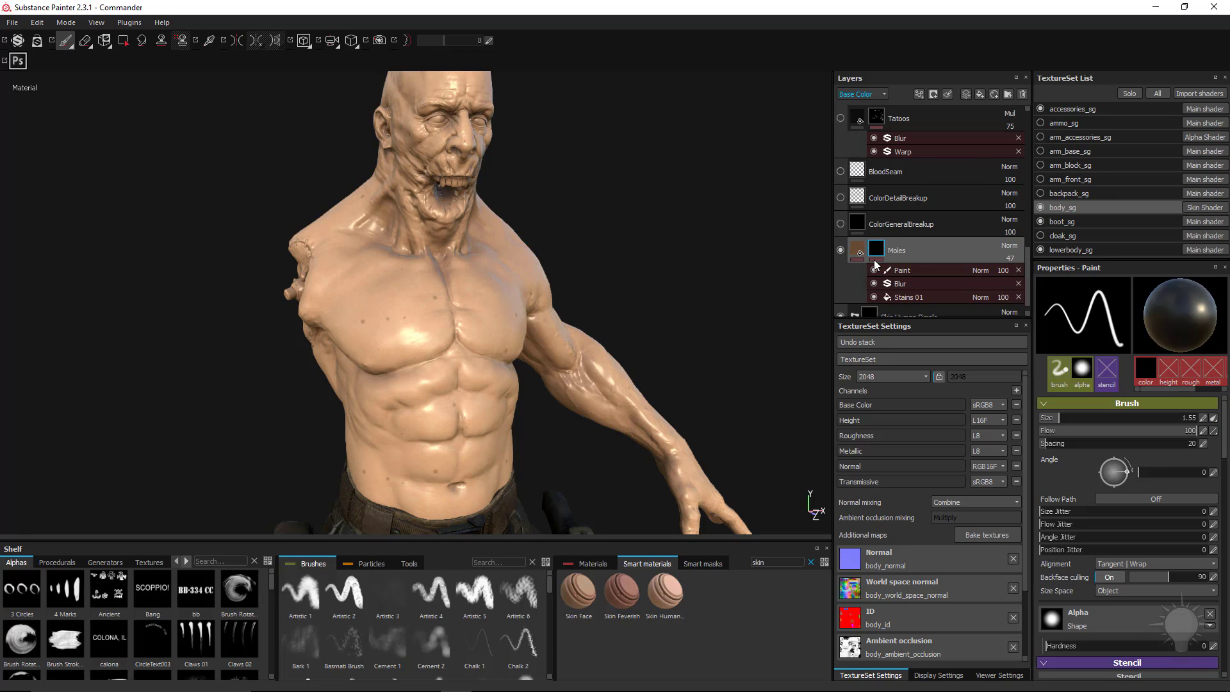
click(901, 282)
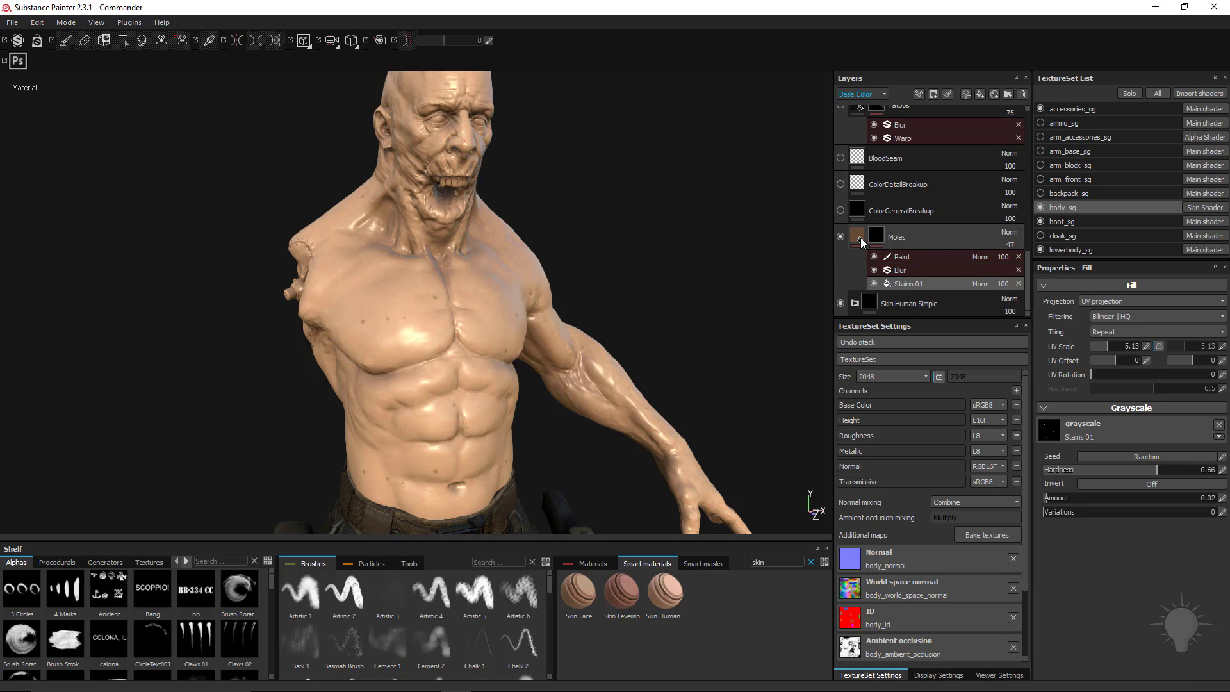
click(860, 239)
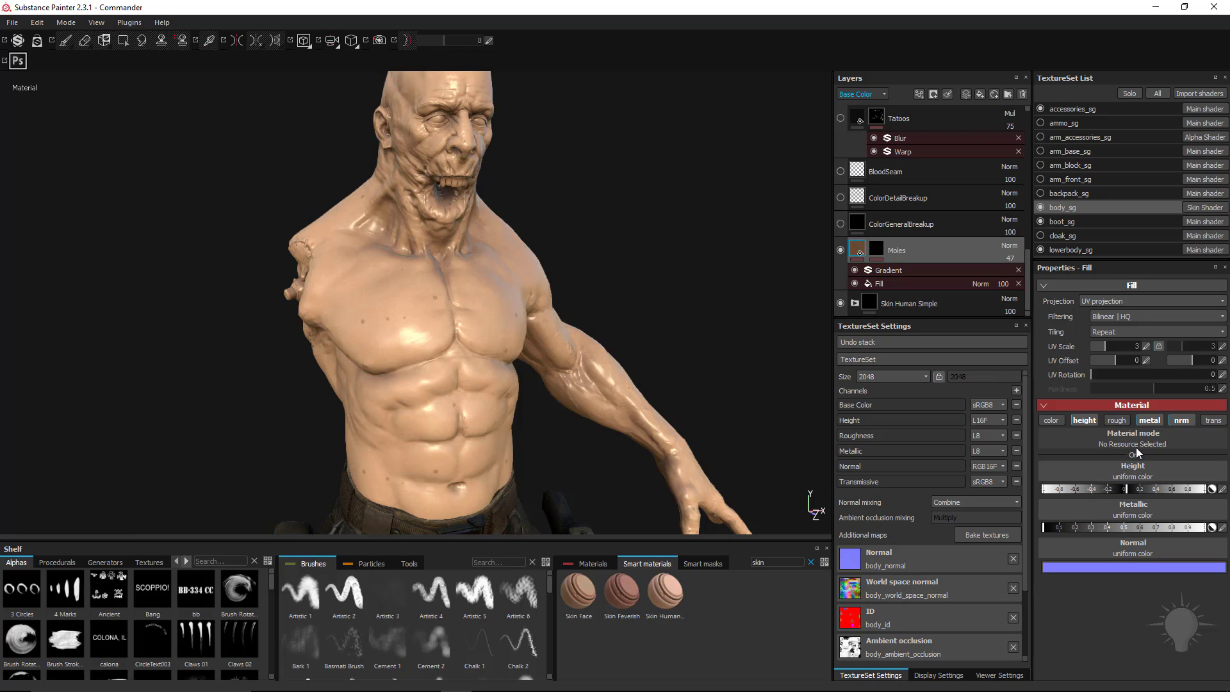
click(880, 283)
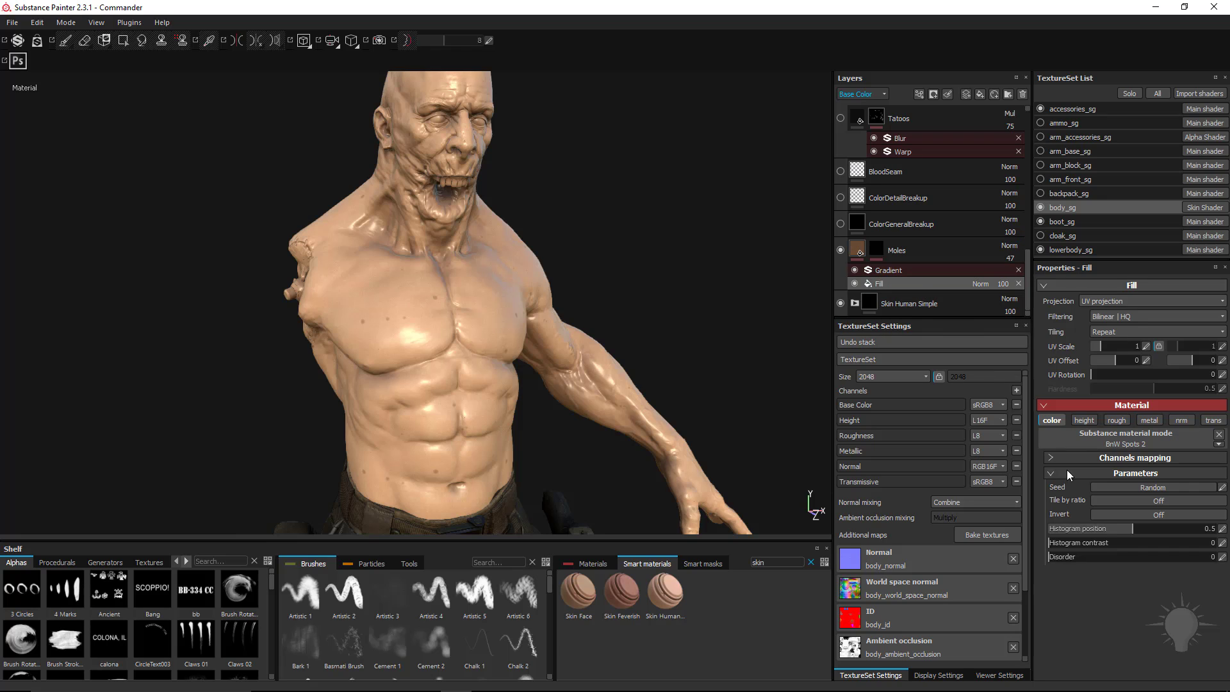
click(885, 270)
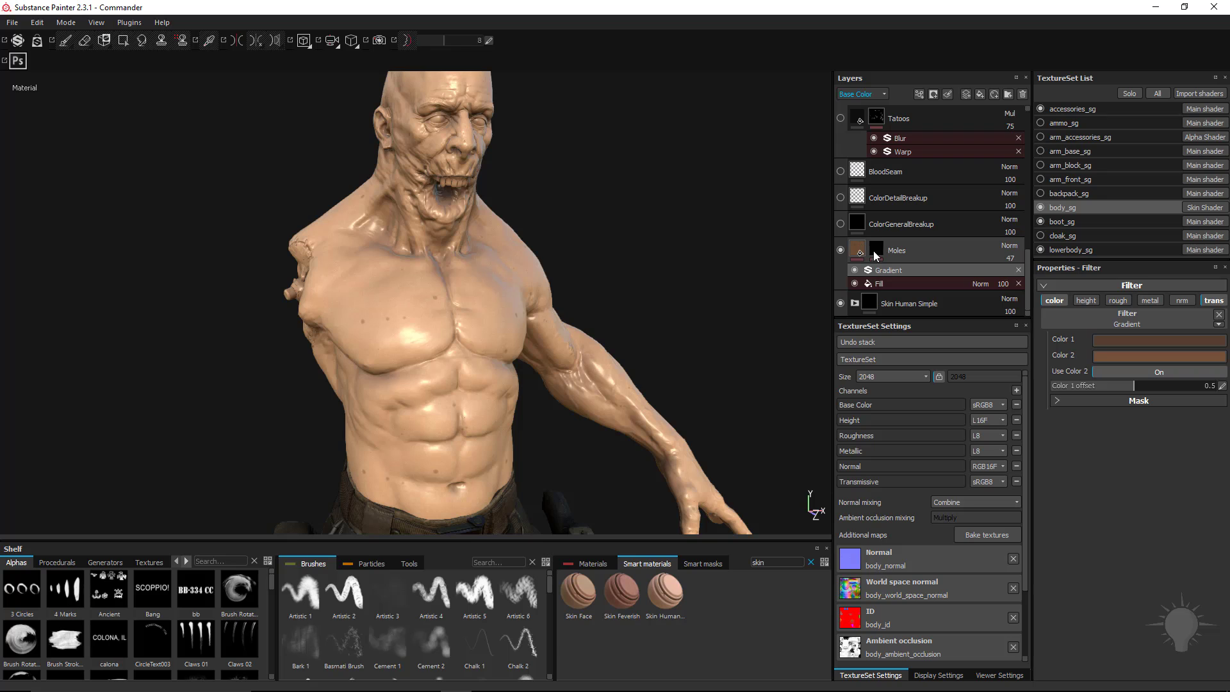
- Set the Amount of the Stains 01 fill in the Moles mask to 0.04, and inspect the mask's Blur and Paint effects
click(880, 260)
click(927, 299)
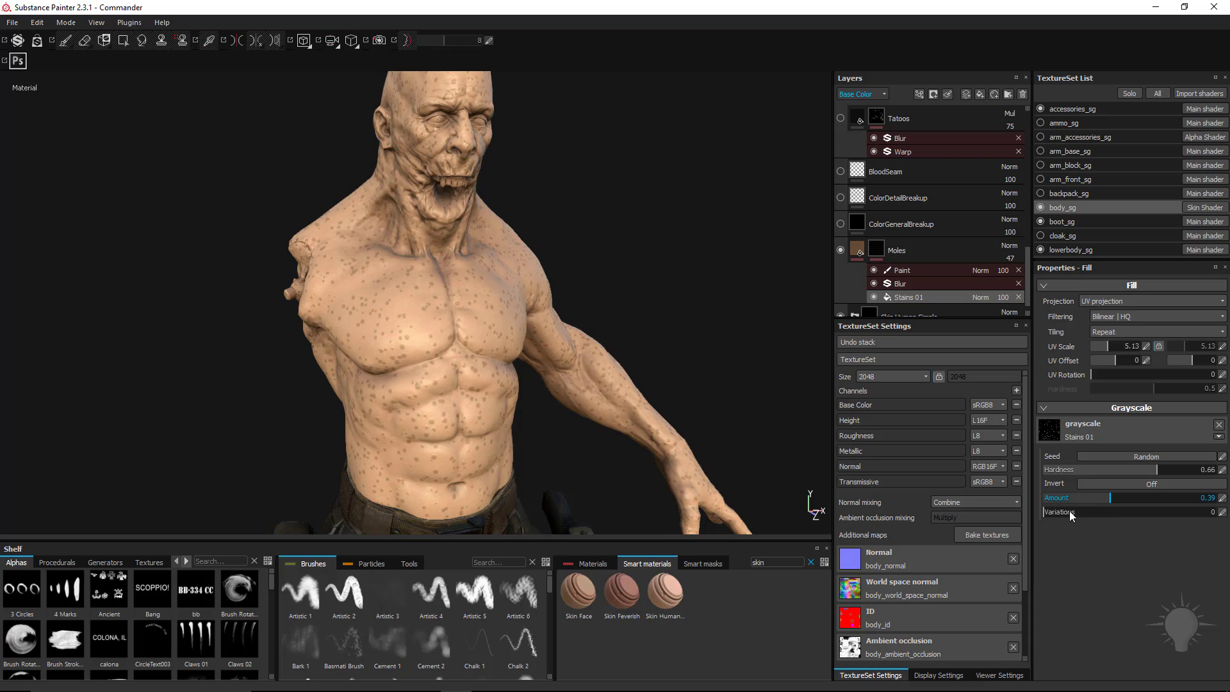
drag(1070, 510, 1066, 510)
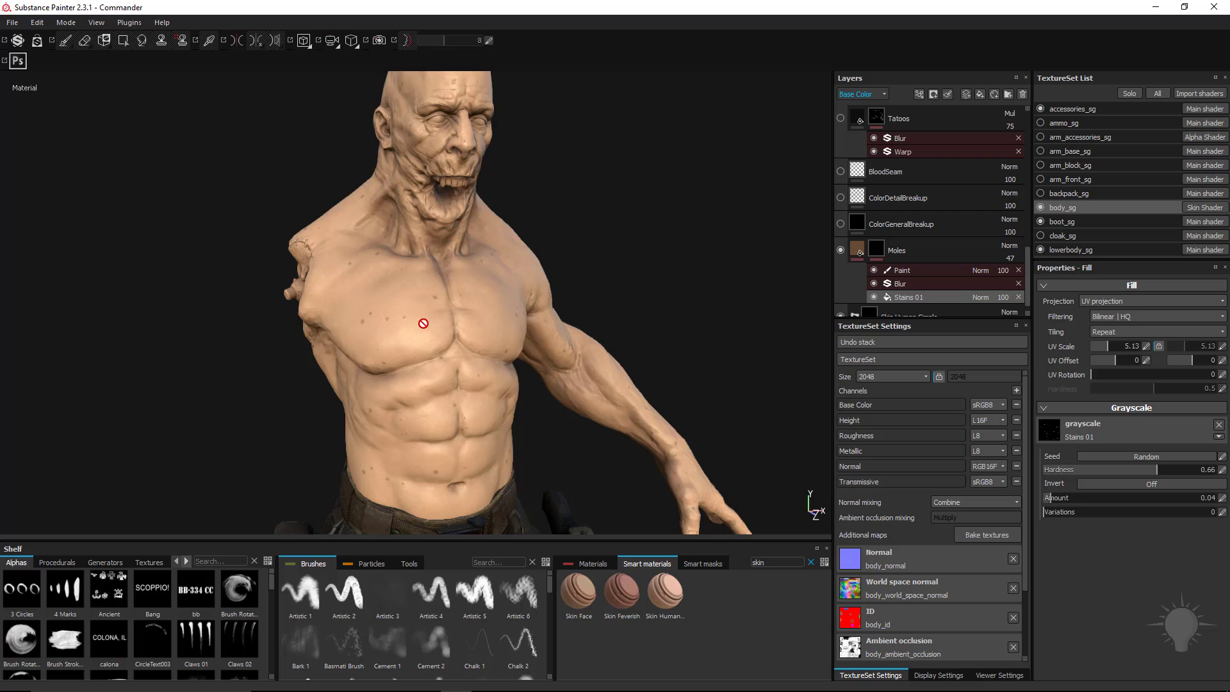
click(904, 283)
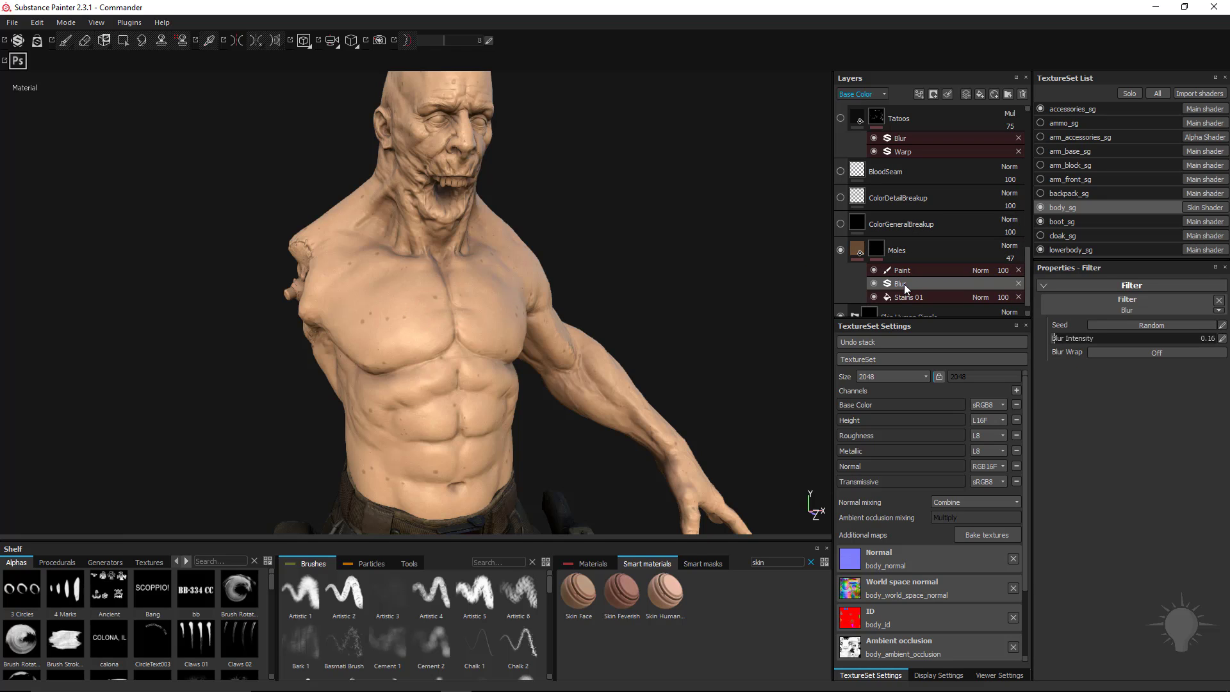
click(907, 272)
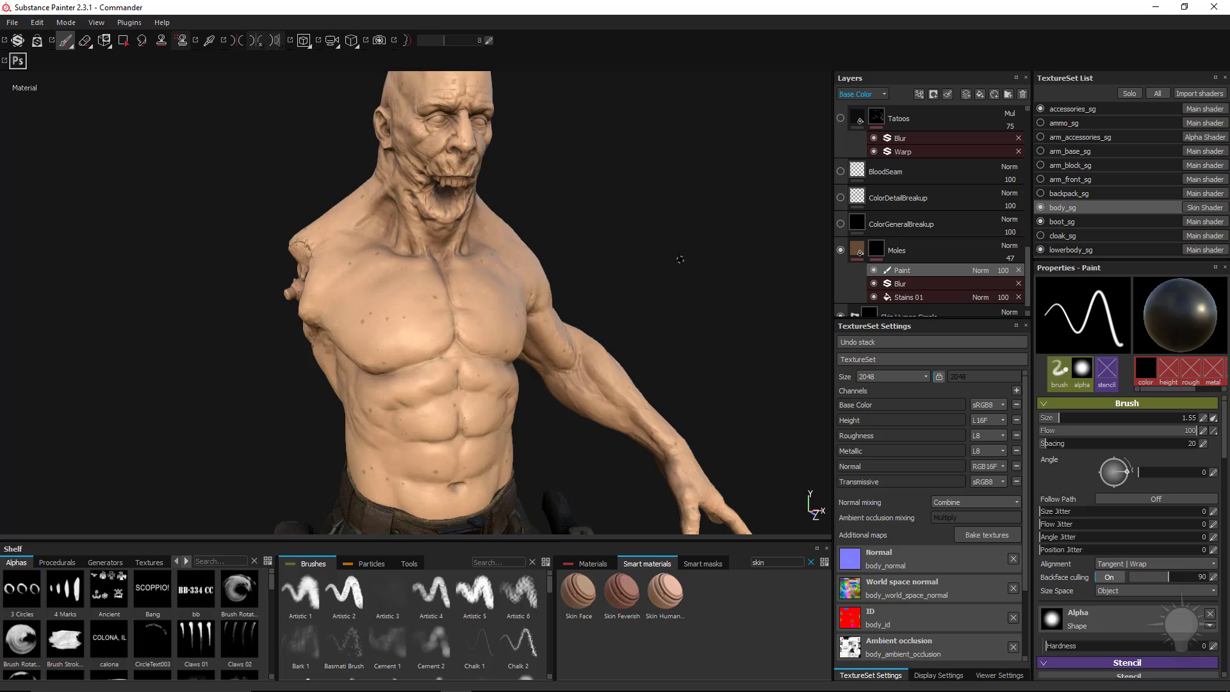
- Show the ColorGeneralBreakup layer, examine its color variation on the front, arm and back under different lighting, and select the layer
alt+drag(511, 282, 611, 251)
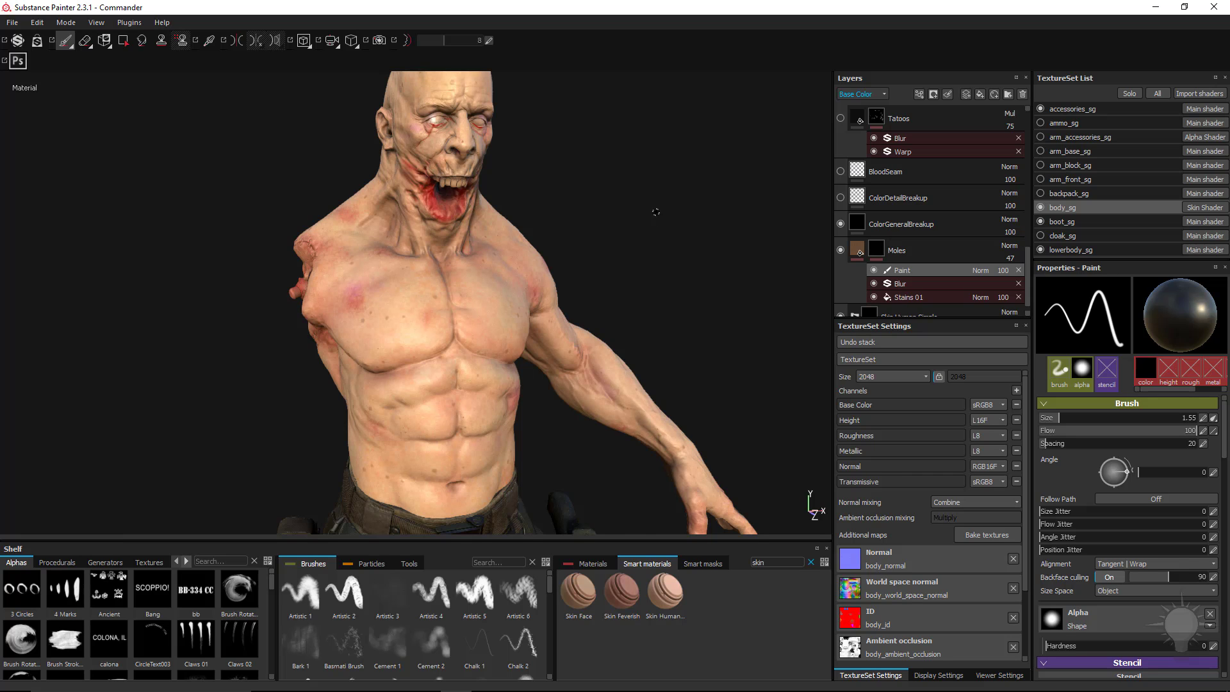
alt+drag(656, 212, 507, 216)
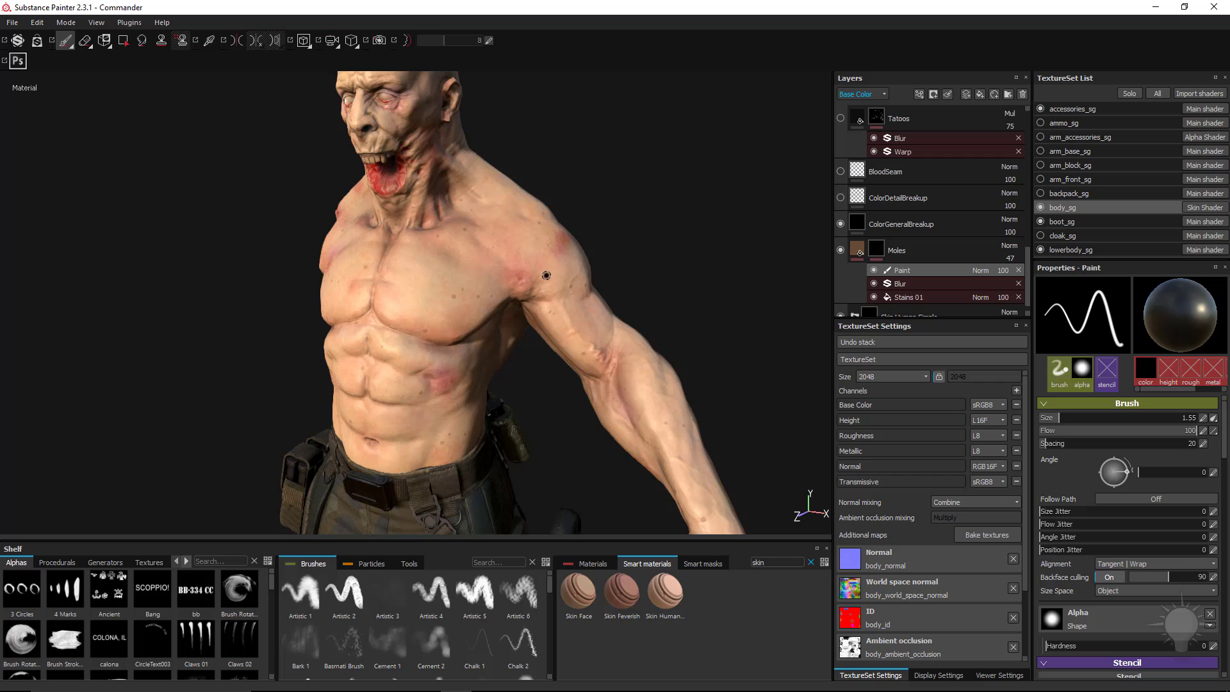
alt+drag(553, 337, 224, 334)
alt+middle_drag(718, 346, 475, 346)
alt+drag(360, 358, 331, 197)
alt+drag(379, 247, 329, 160)
alt+drag(408, 352, 551, 397)
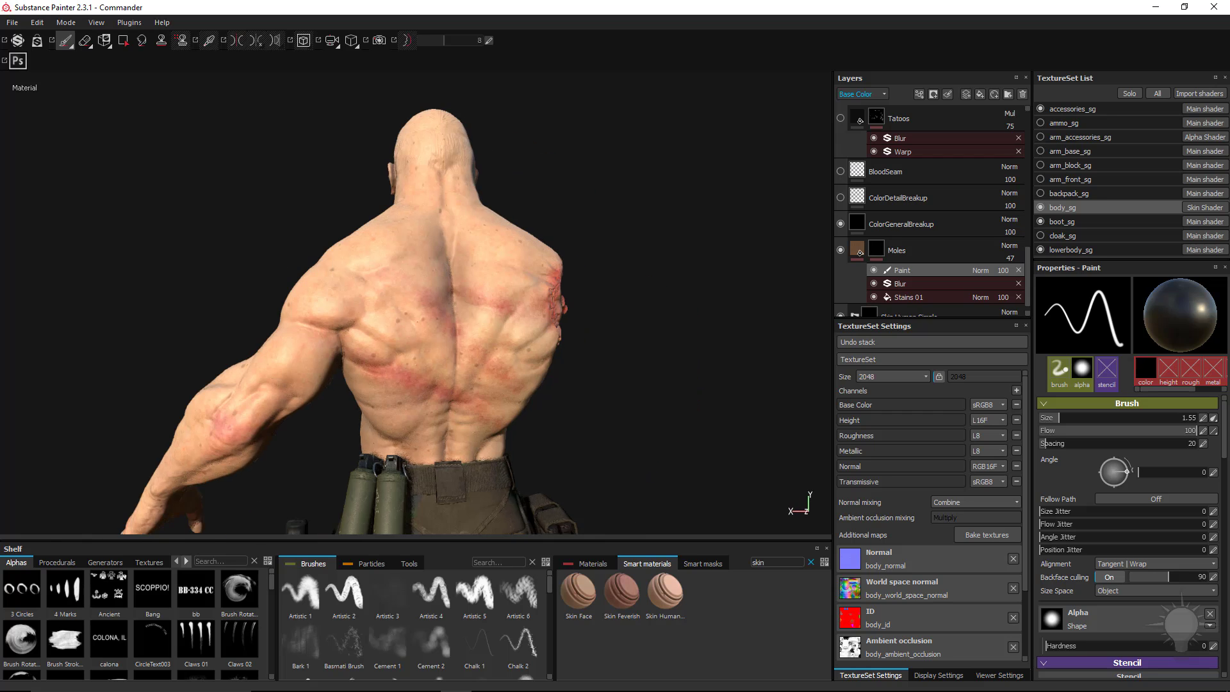
alt+middle_drag(344, 280, 287, 252)
alt+drag(431, 334, 379, 263)
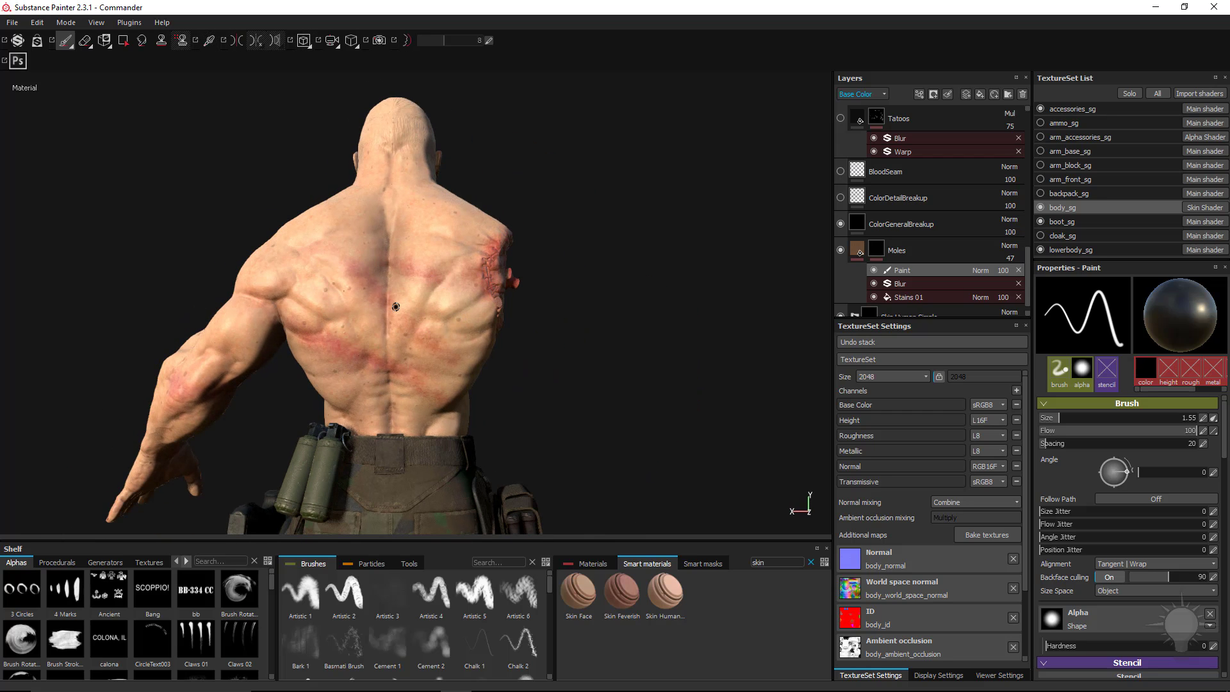
alt+drag(419, 348, 308, 331)
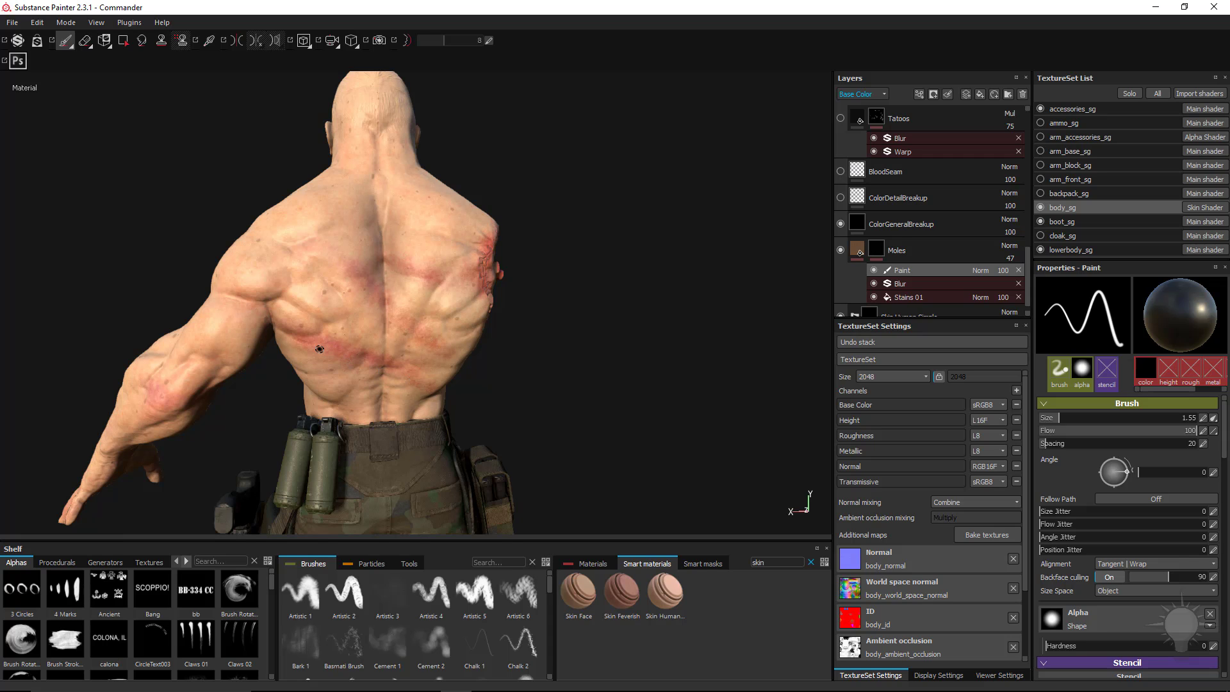
alt+middle_drag(339, 305, 474, 329)
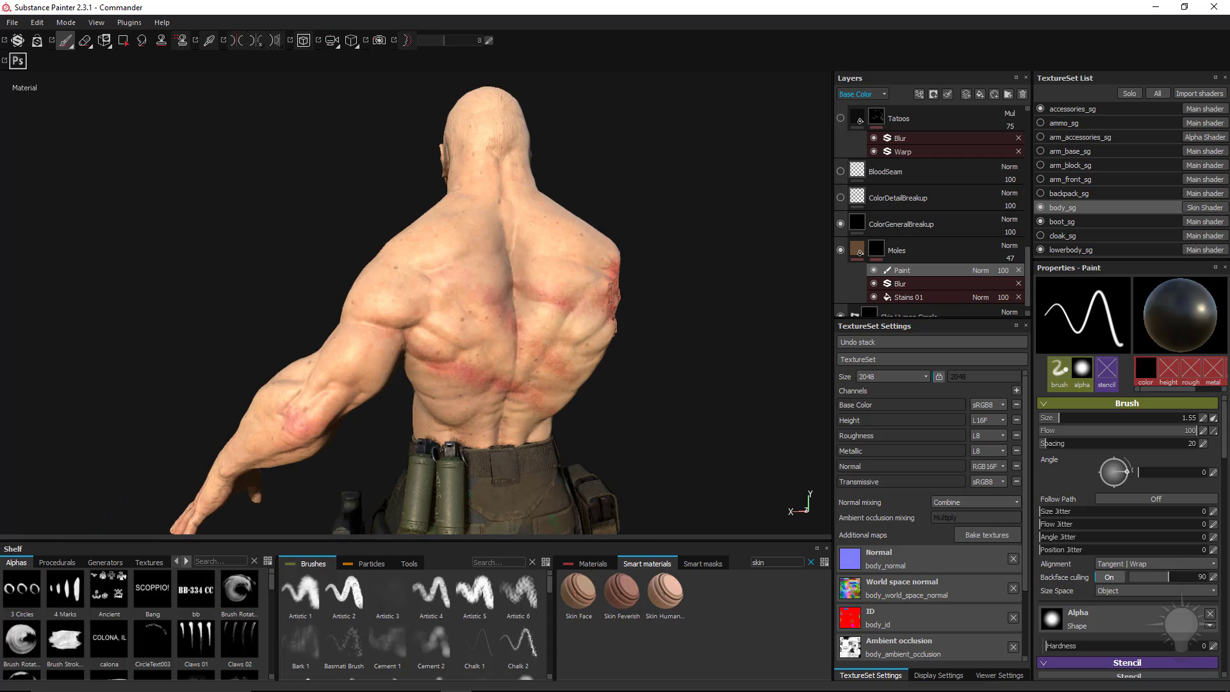
alt+drag(362, 366, 635, 281)
shift+right_drag(591, 282, 605, 310)
alt+drag(604, 310, 625, 324)
shift+right_drag(624, 324, 633, 329)
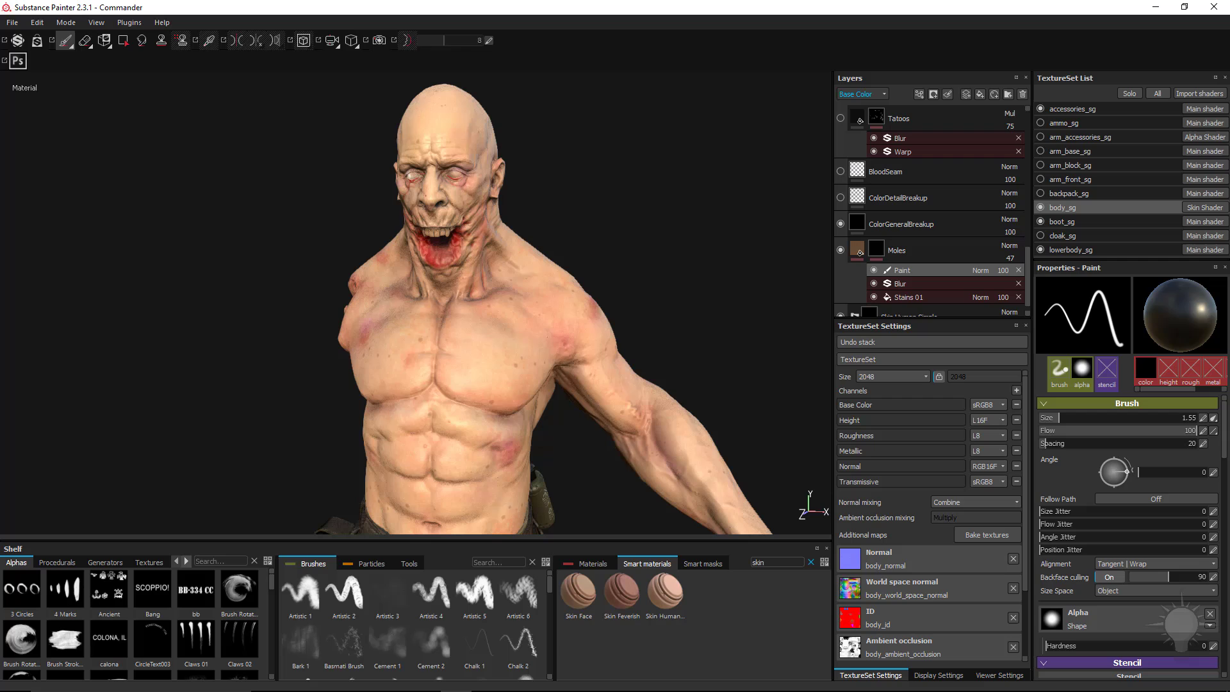
click(919, 225)
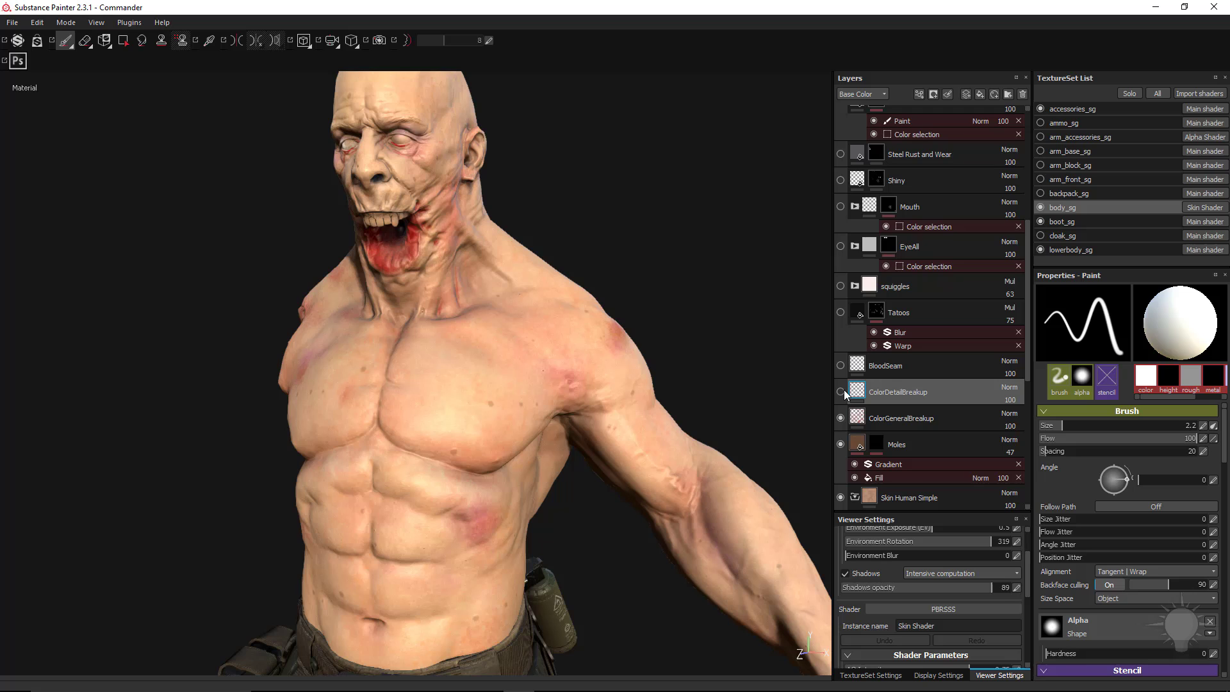
- Show the ColorDetailBreakup layer, compare the skin with and without it, and examine the body from front and back
click(840, 392)
click(841, 391)
click(840, 391)
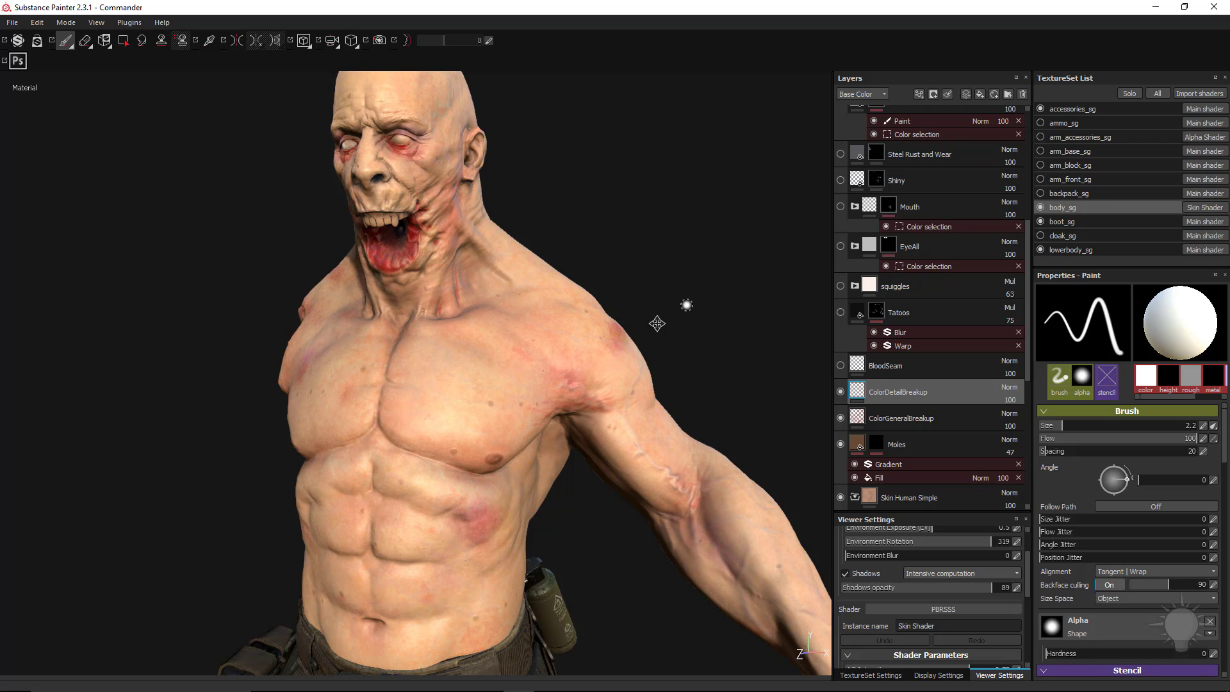
alt+drag(687, 314, 728, 338)
click(841, 392)
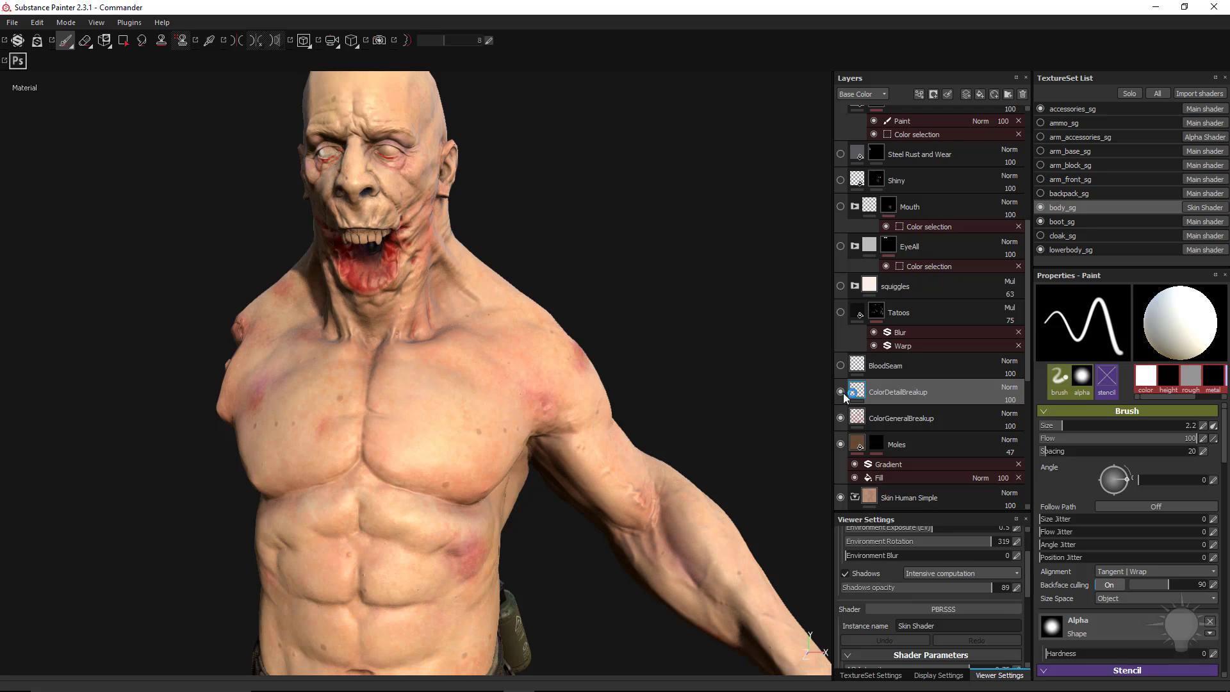
click(840, 392)
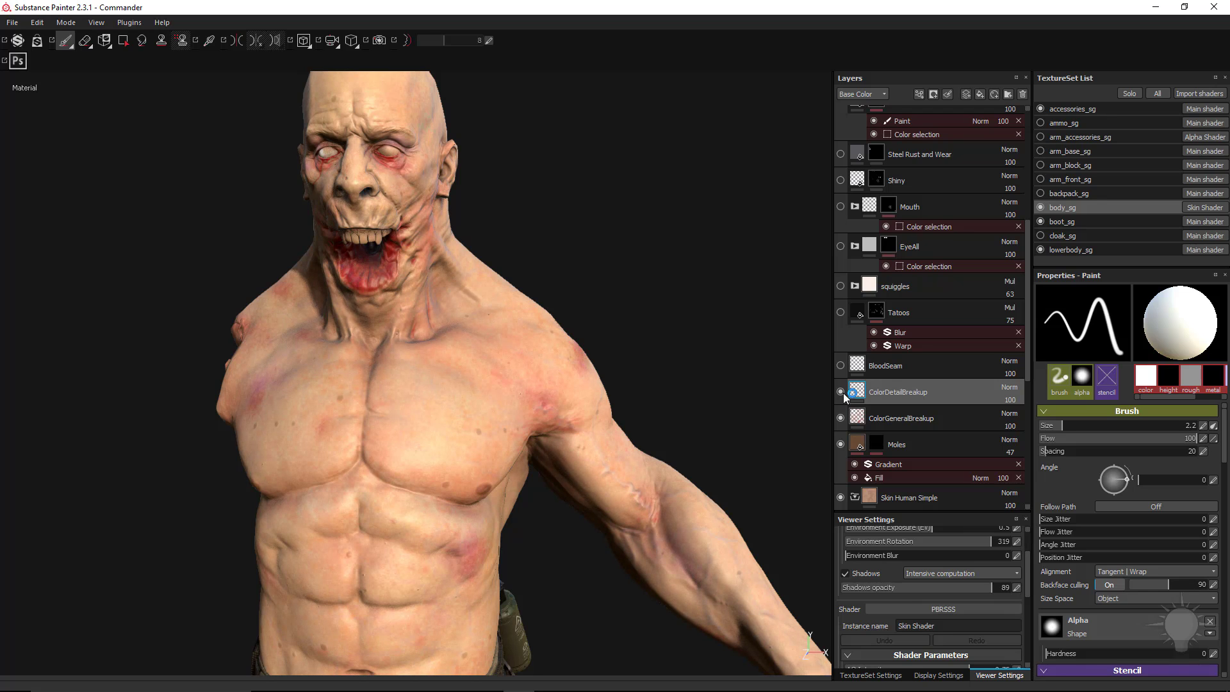
alt+drag(609, 357, 77, 359)
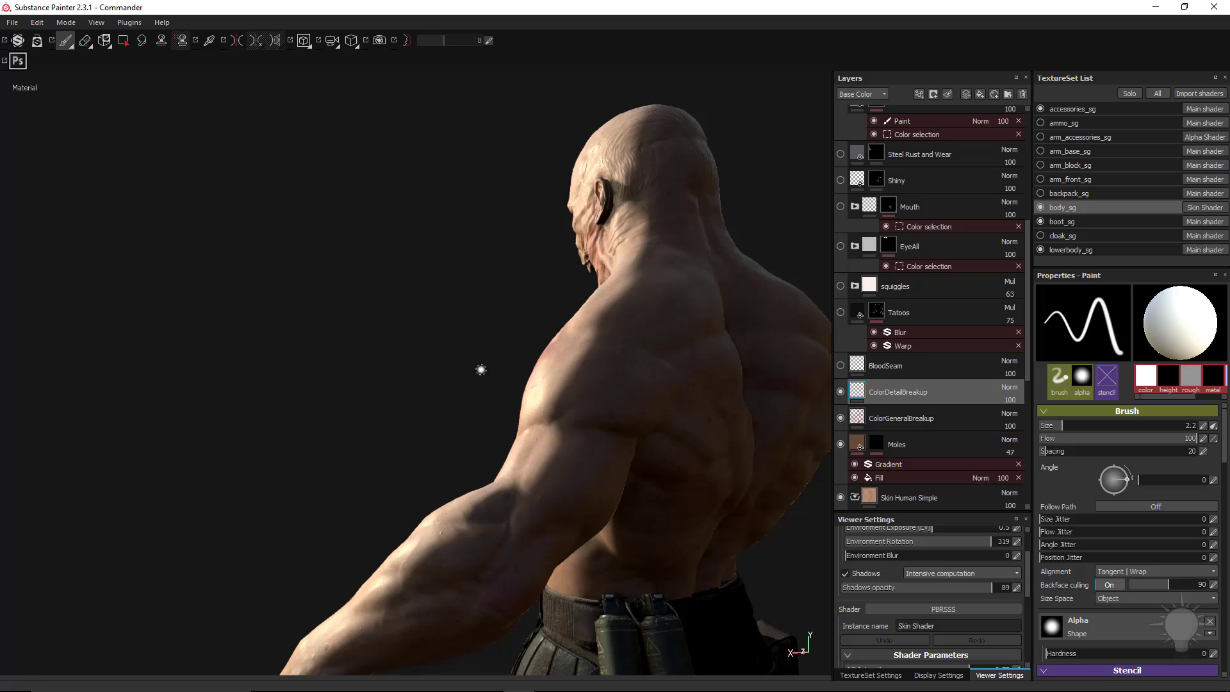
alt+drag(538, 366, 314, 360)
shift+right_drag(375, 368, 500, 369)
alt+drag(461, 371, 686, 350)
alt+drag(448, 301, 602, 290)
mouse_move(597, 292)
shift+right_down()
mouse_move(647, 291)
mouse_move(640, 304)
shift+right_up()
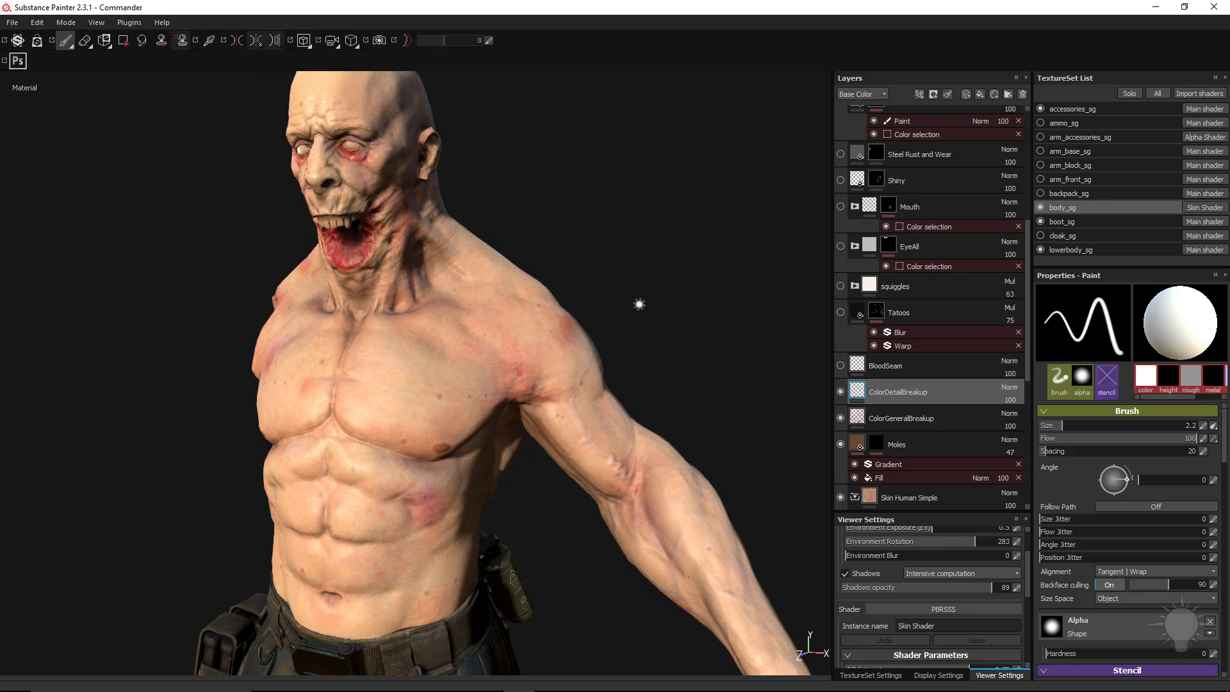
- Show the BloodSeam layer, check the severed shoulder and face, and select that layer
click(840, 365)
alt+drag(451, 263, 640, 267)
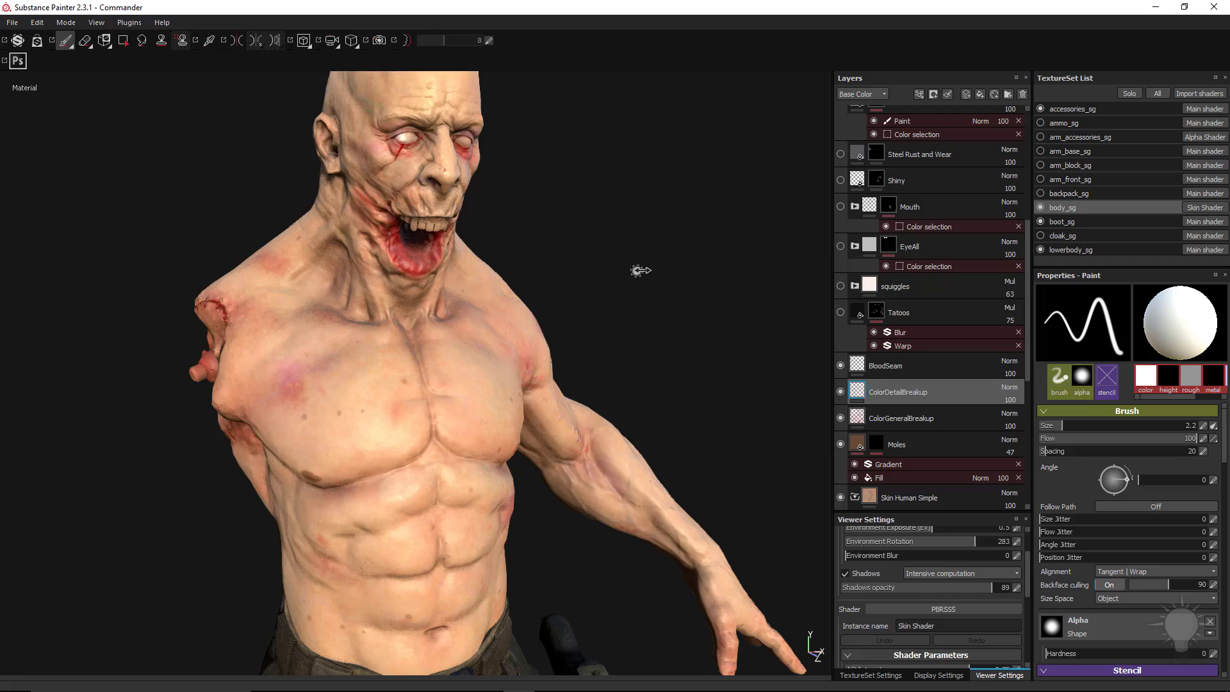
shift+right_drag(639, 267, 649, 280)
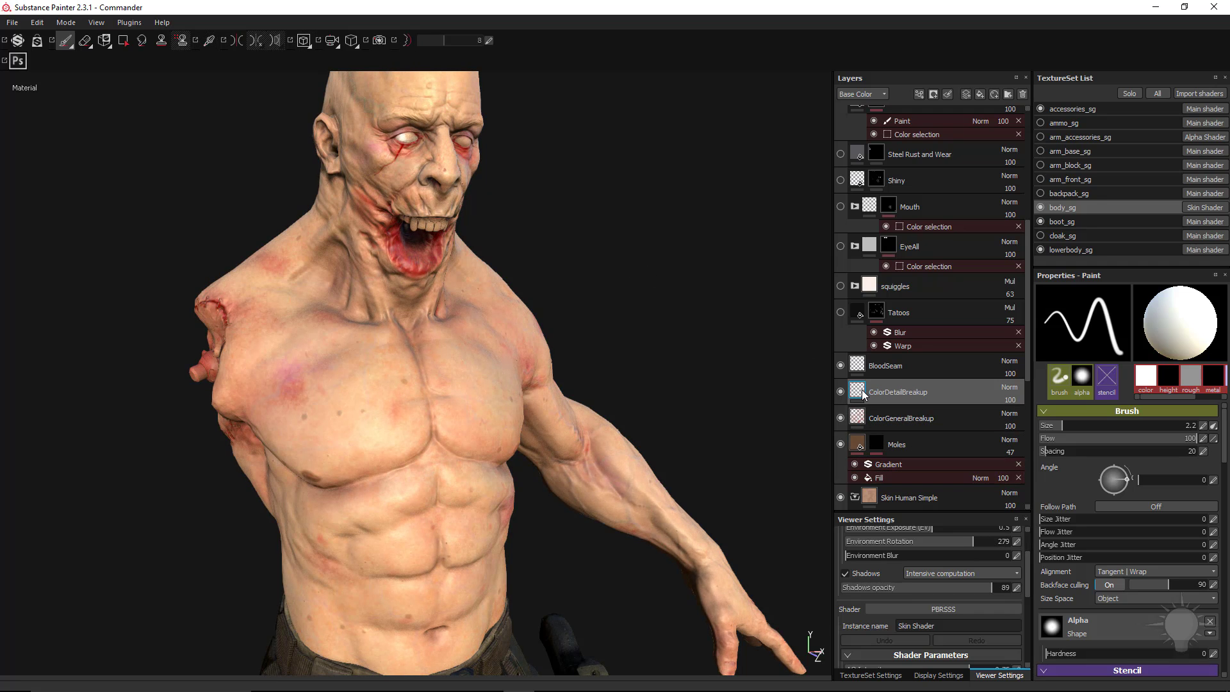
click(859, 369)
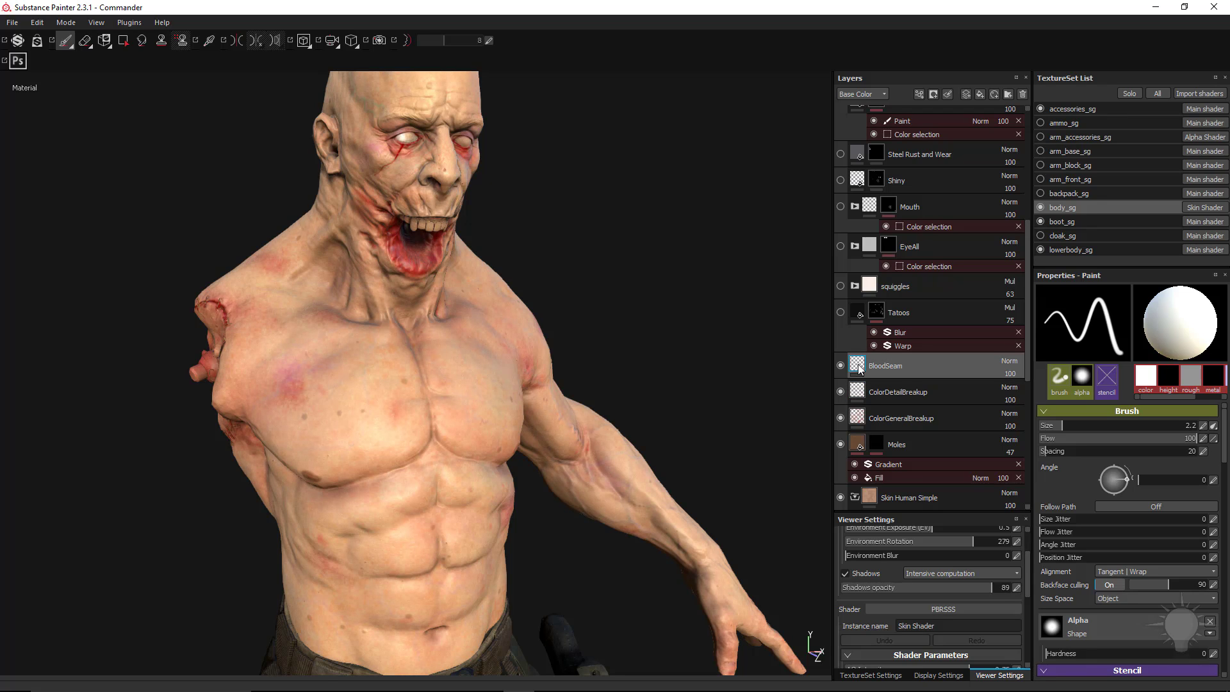
- Show the Tatoos layer and inspect its Warp and Blur filter settings and the tattoos on the chest and arm
click(840, 313)
click(901, 333)
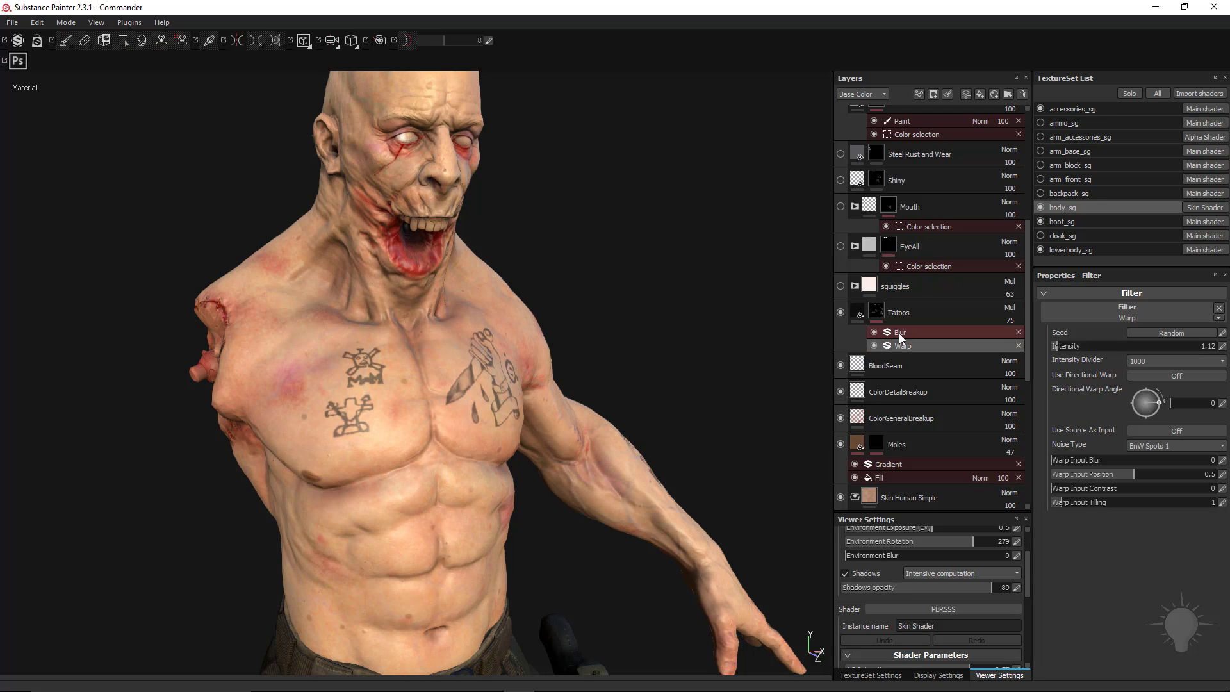
mouse_move(665, 338)
alt+mouse_down()
mouse_move(23, 343)
mouse_move(737, 466)
mouse_move(659, 431)
mouse_move(450, 396)
mouse_move(593, 352)
mouse_move(747, 357)
mouse_move(653, 344)
alt+mouse_up()
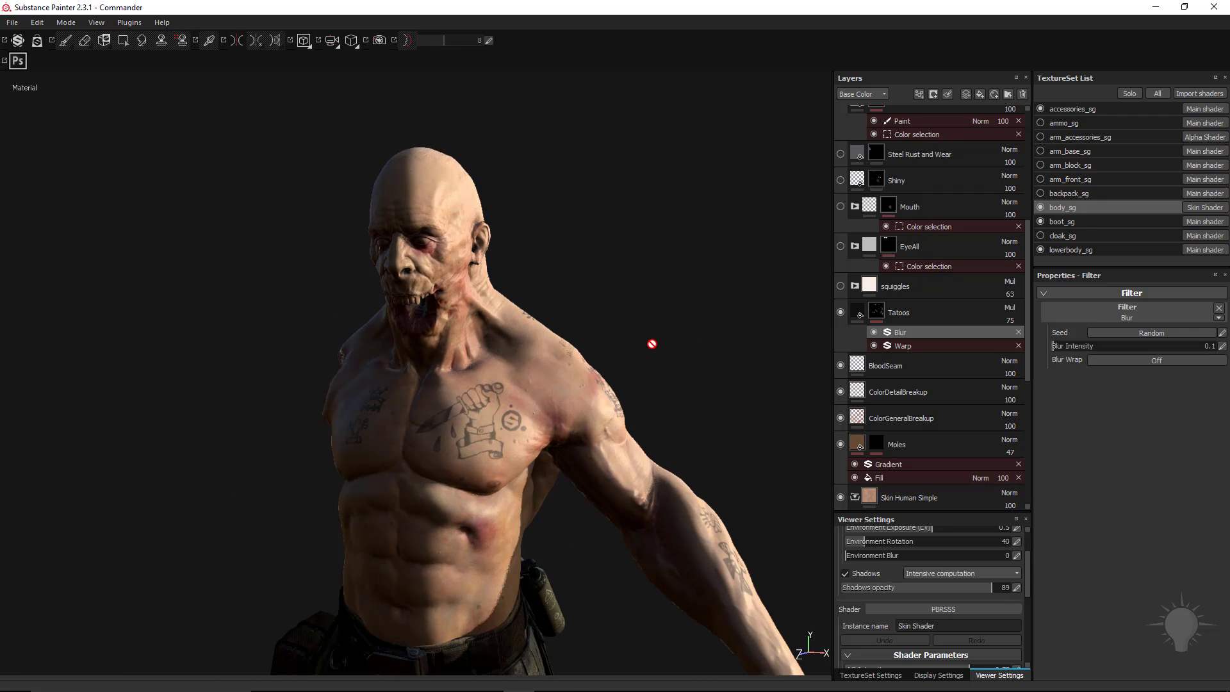
- Show the squiggles layer group and examine its effect on the face and chest up close
click(841, 286)
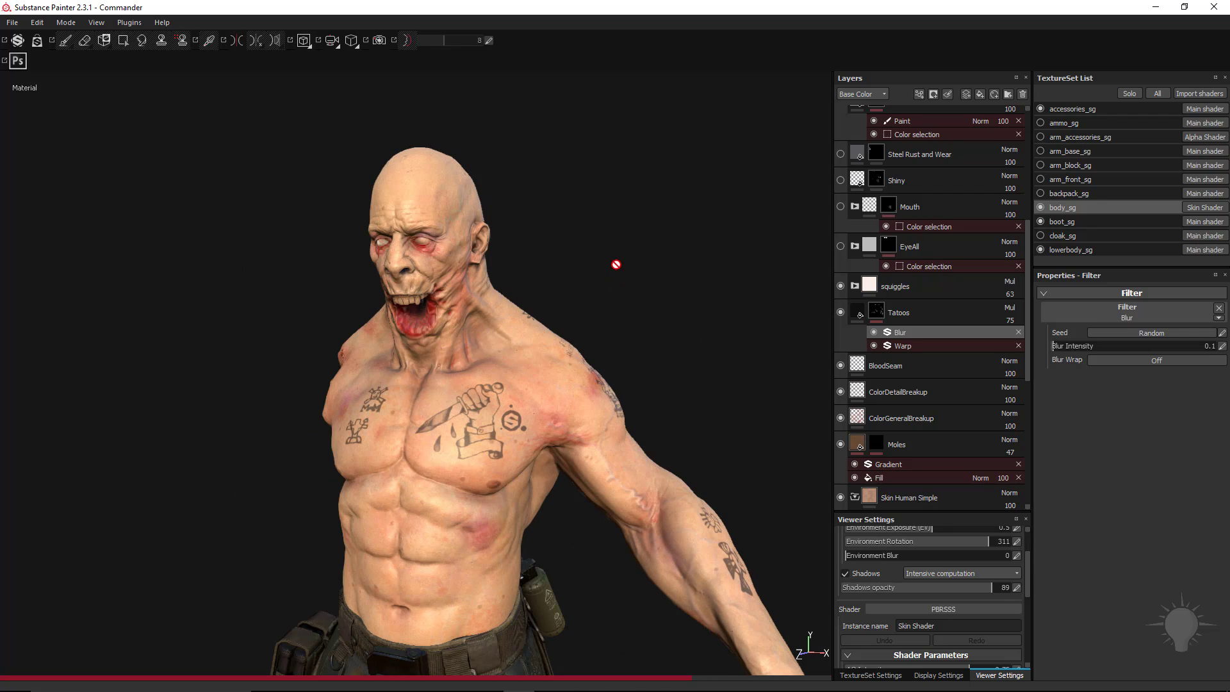
alt+right_drag(556, 402, 676, 439)
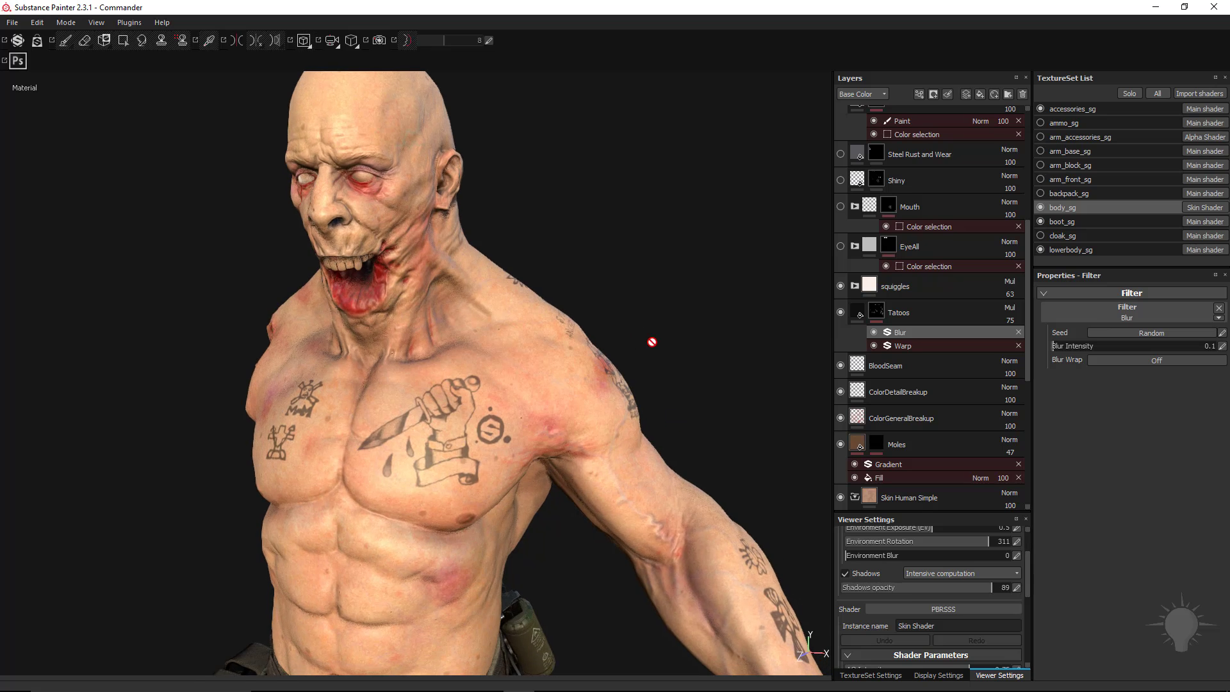
alt+right_drag(651, 340, 720, 412)
alt+middle_drag(695, 300, 736, 360)
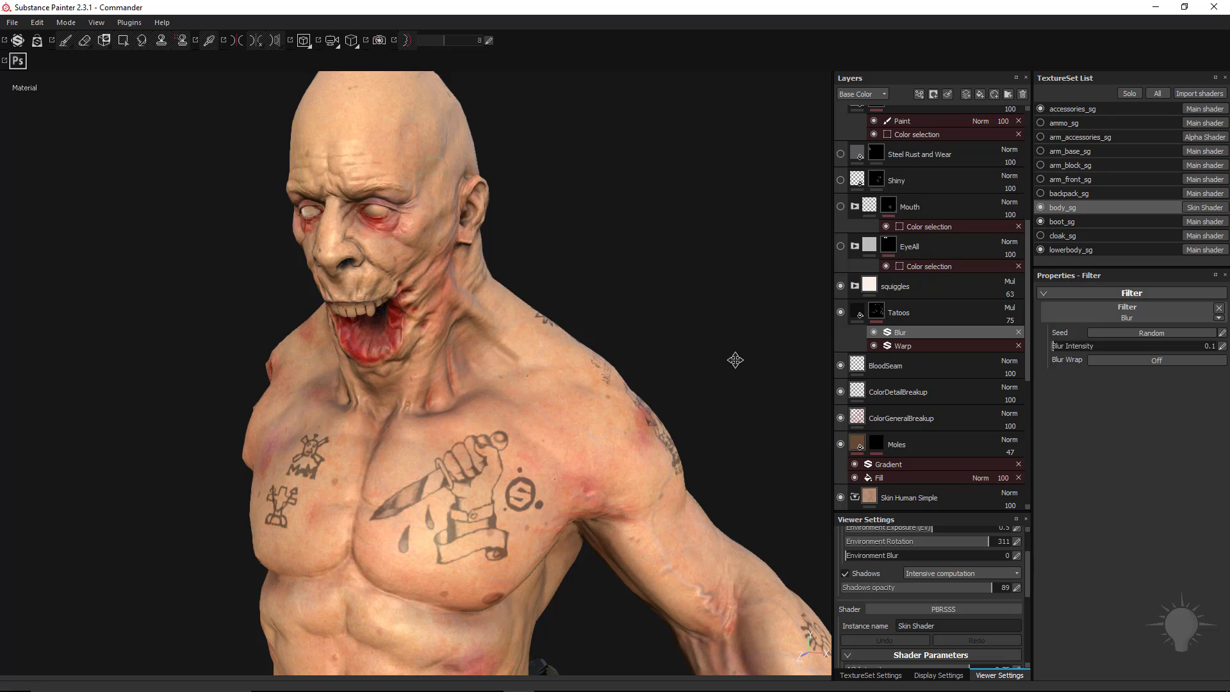
- Expand the squiggles group and open the settings of the redsquigles layer's Fill effect
click(854, 286)
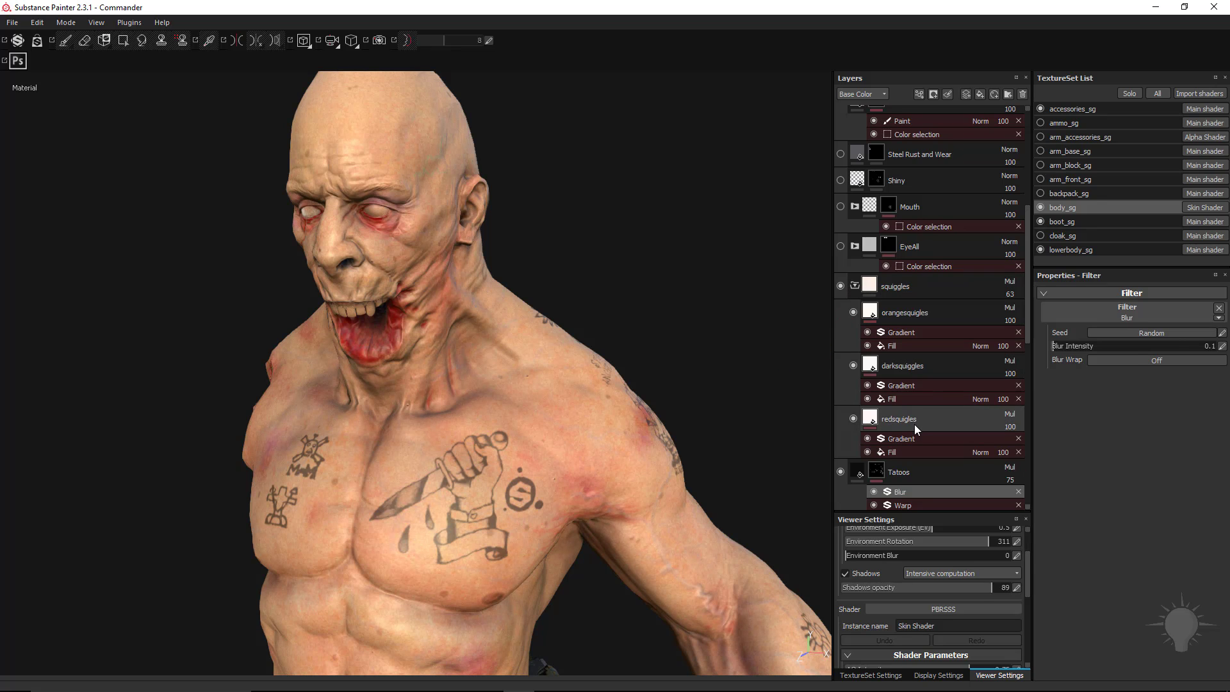
click(914, 425)
click(1002, 425)
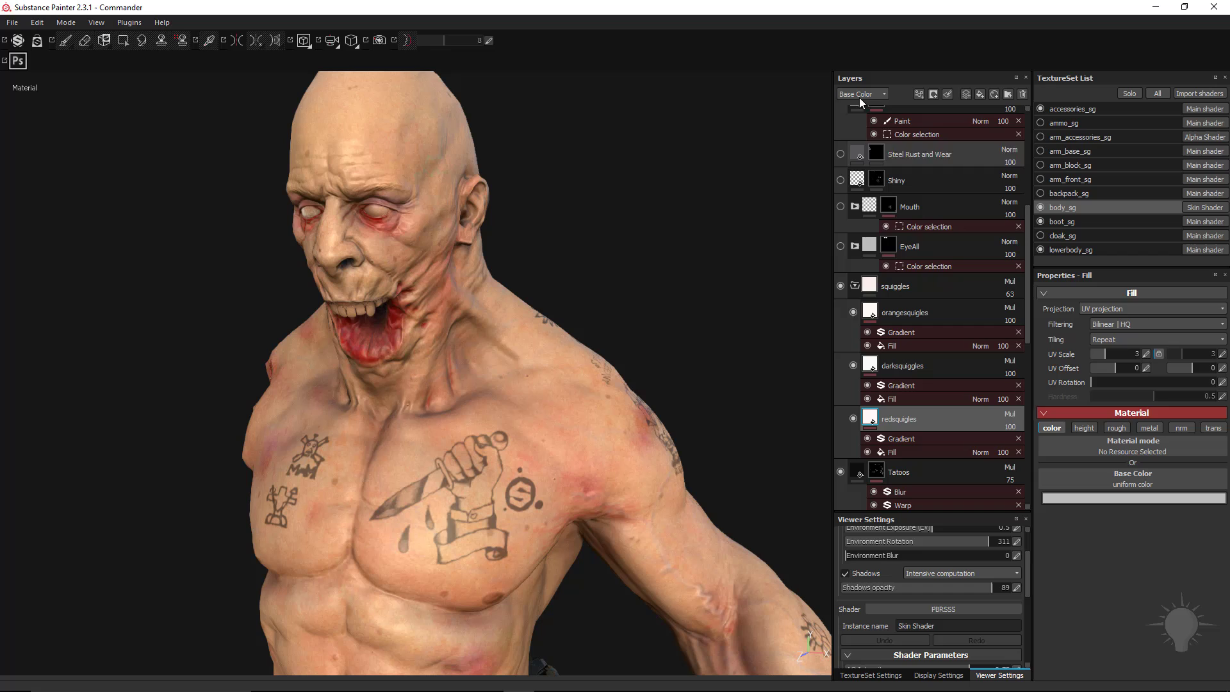
click(901, 451)
- Hide the redsquigles, darksquiggles and orangesquigles layers to view the skin without them
click(853, 419)
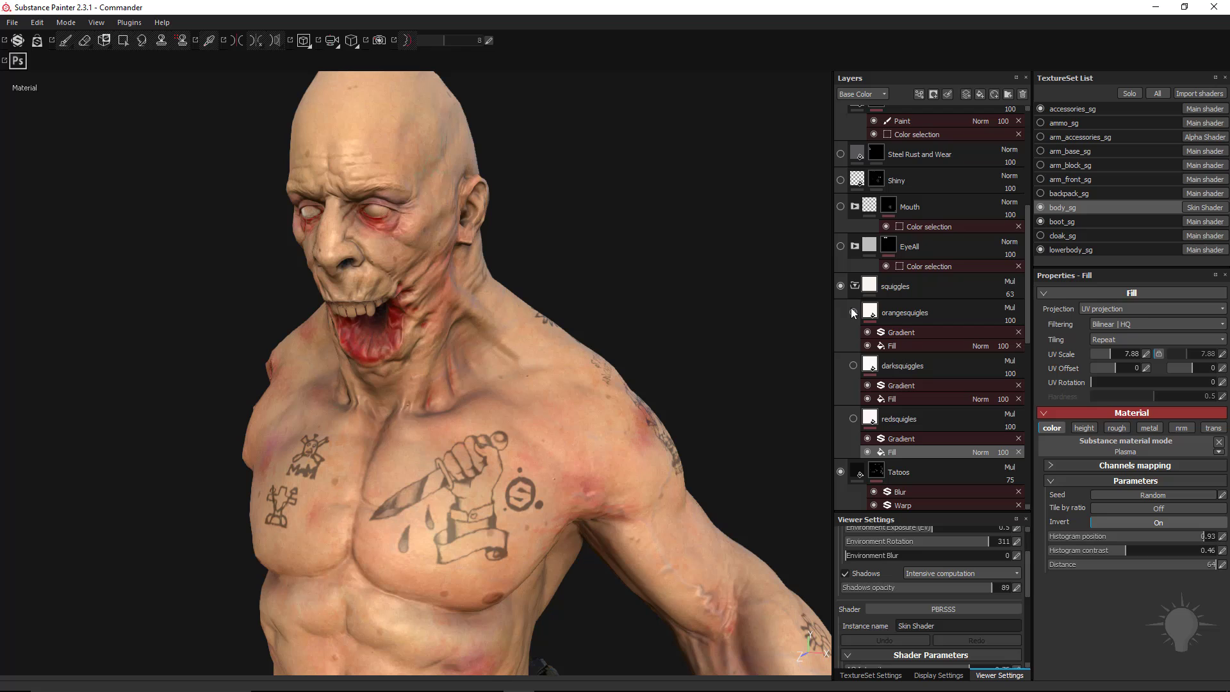
alt+drag(742, 366, 712, 352)
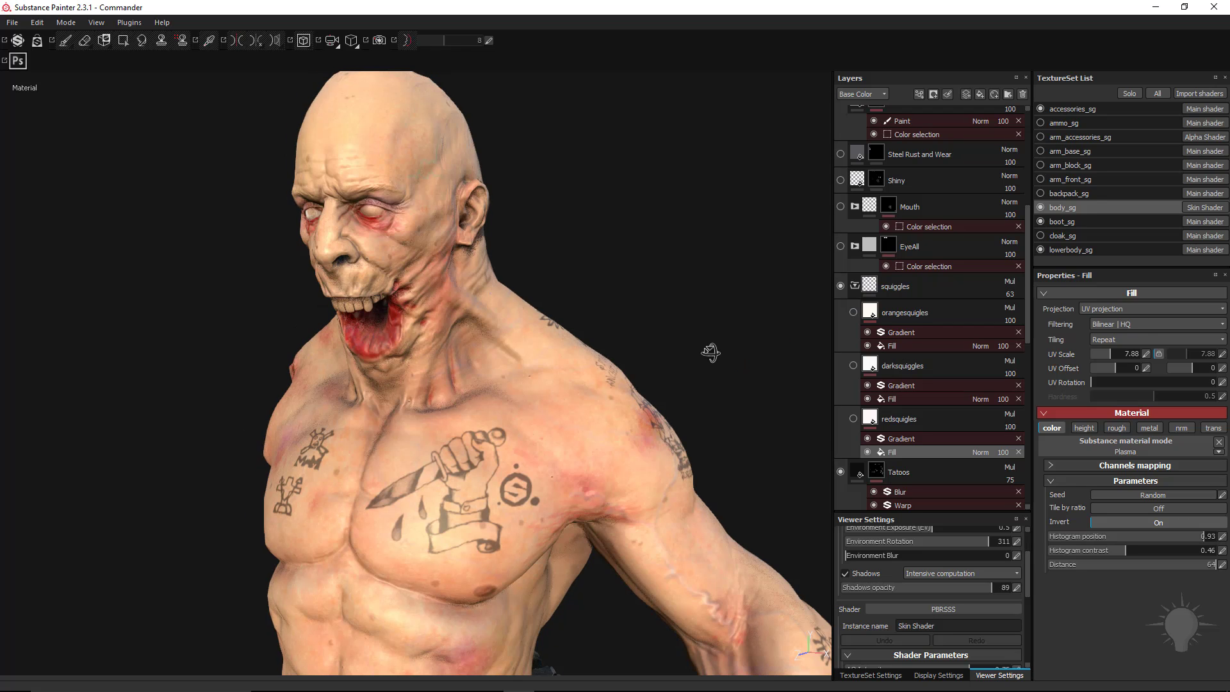
- Show the redsquigles layer again and review the settings of its Gradient filter and base fill
click(854, 419)
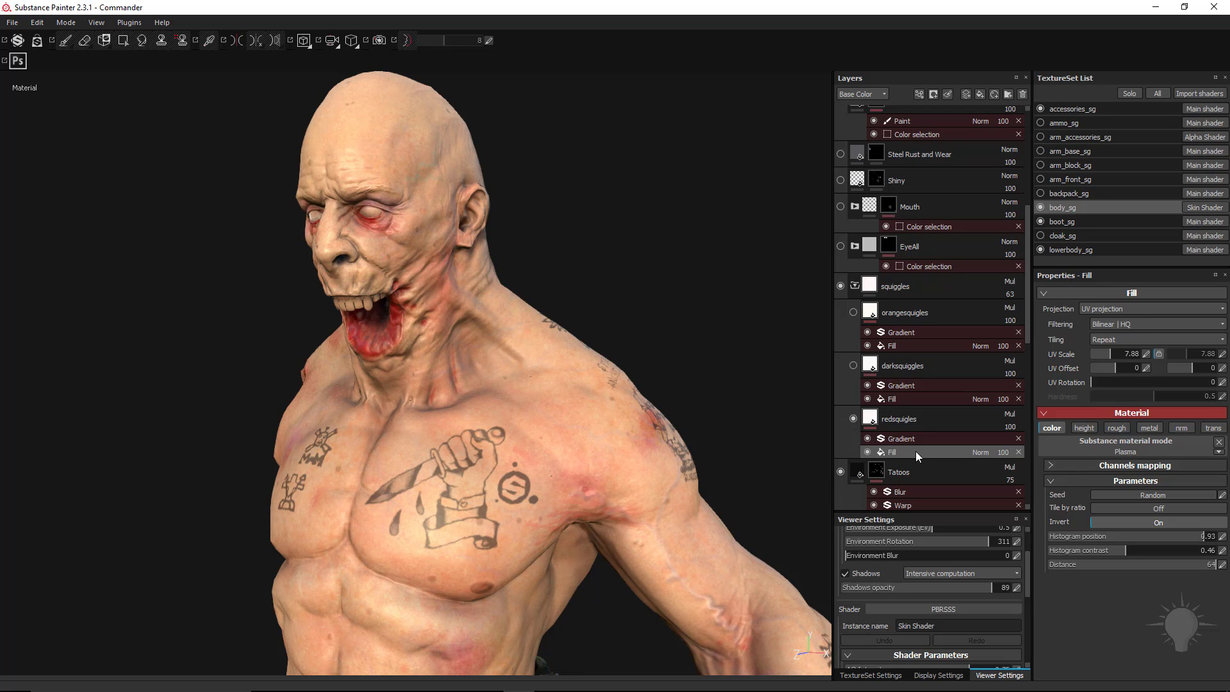
click(960, 469)
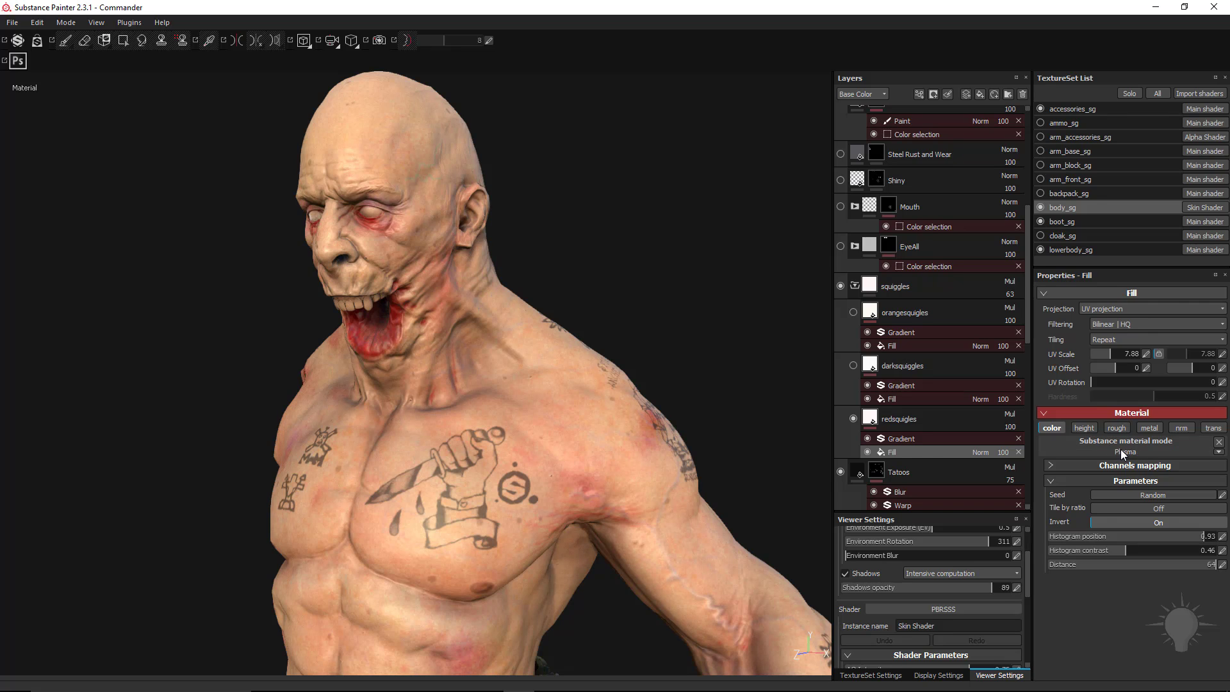
click(934, 439)
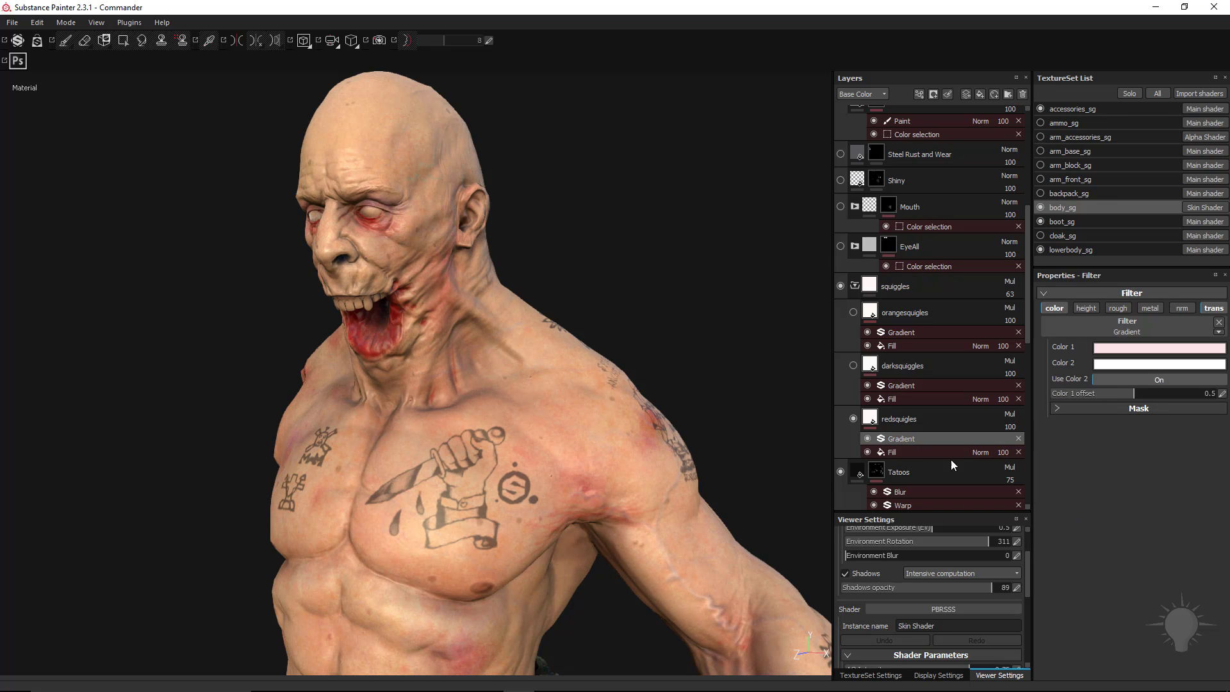
click(871, 420)
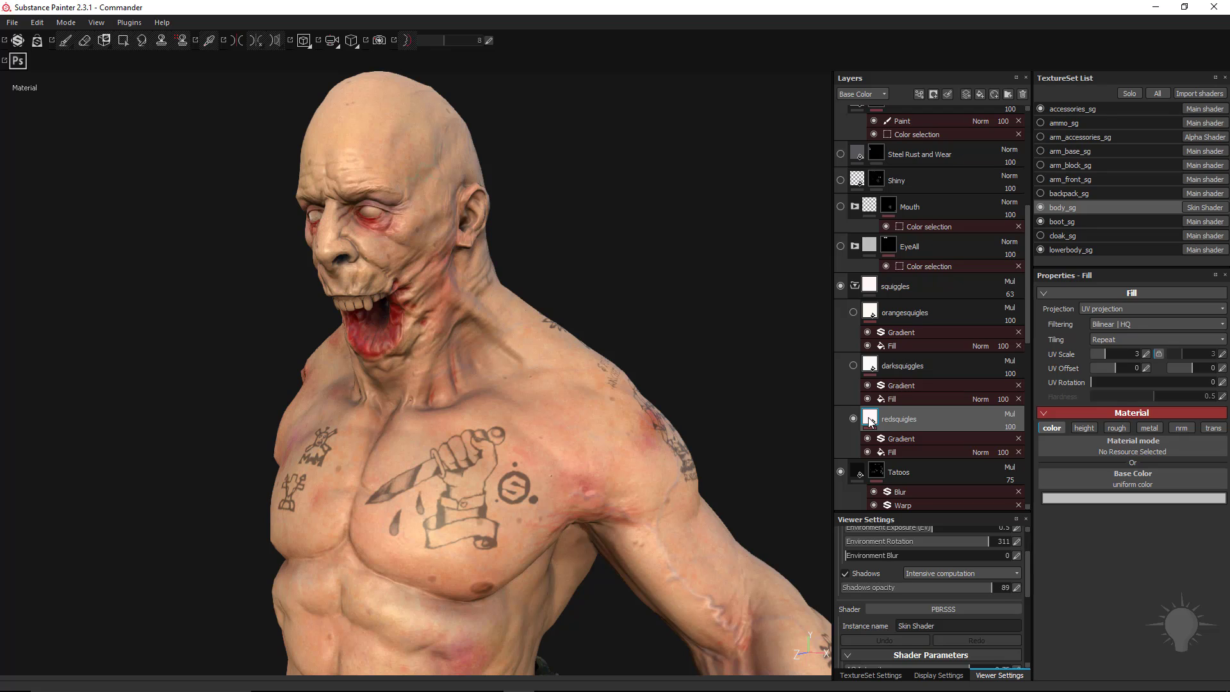
- Show the darksquiggles and orangesquigles layers again and inspect the darksquiggles Fill effect's settings
click(853, 366)
click(854, 312)
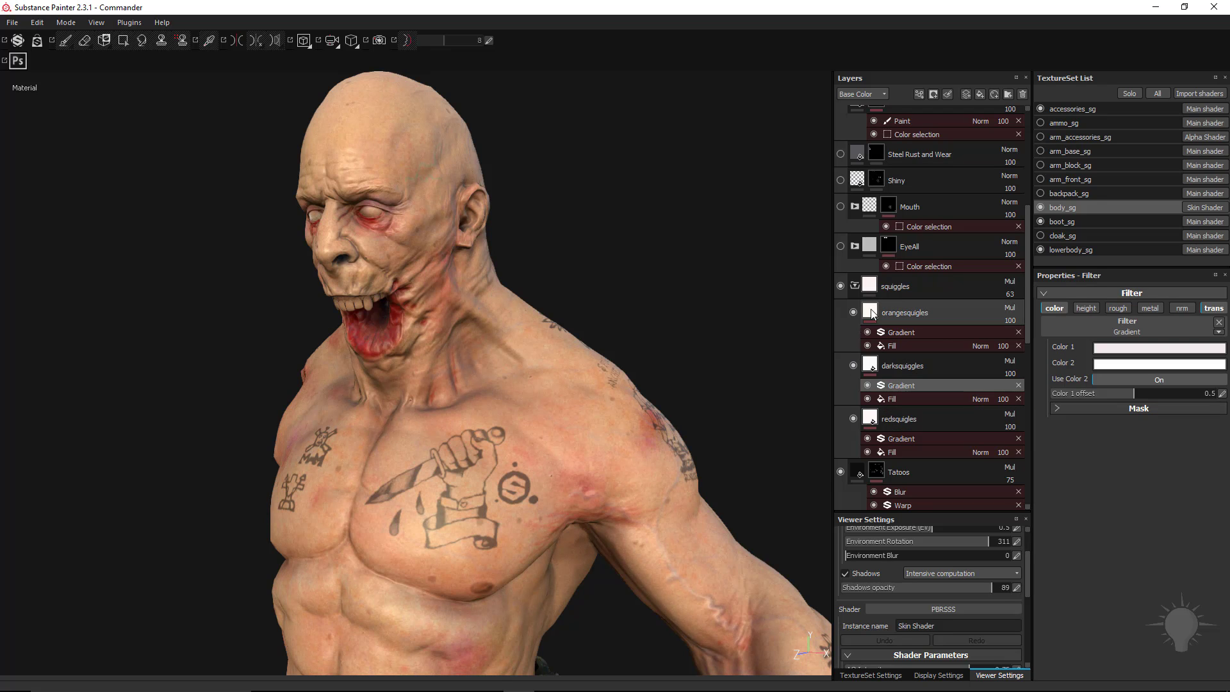
click(903, 400)
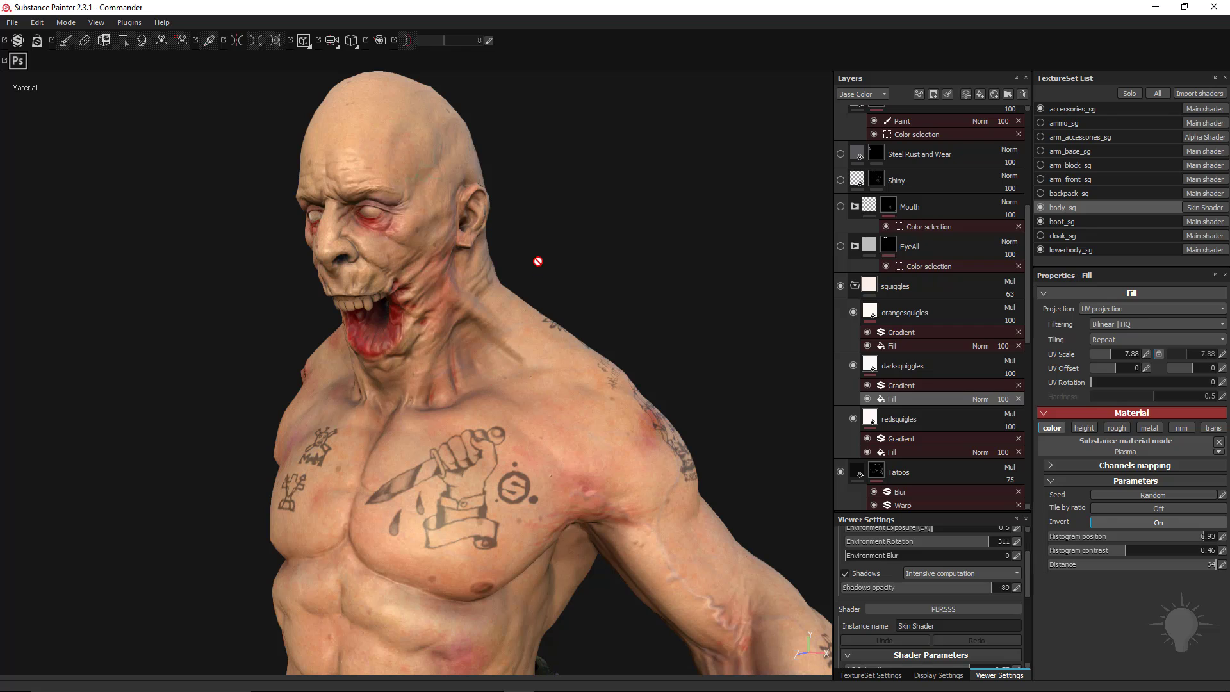
alt+drag(602, 281, 611, 282)
- Create a new fill layer above orangesquigles in the squiggles group and add a Fill effect to it
click(905, 312)
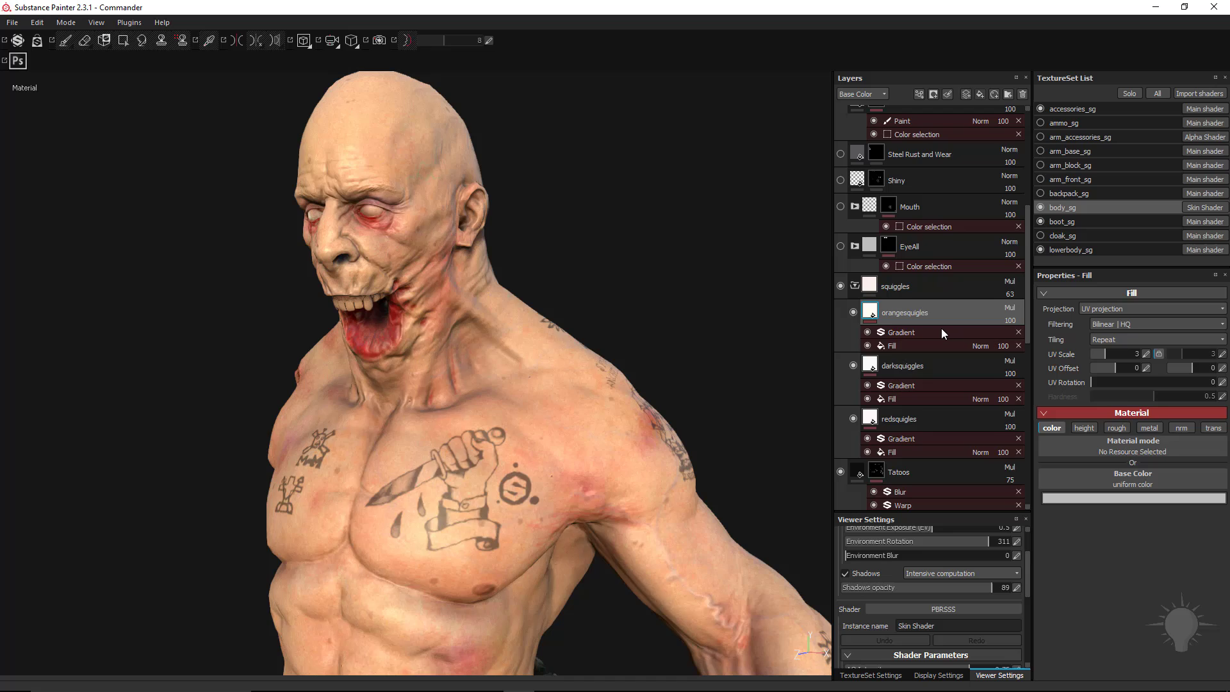
right_click(916, 316)
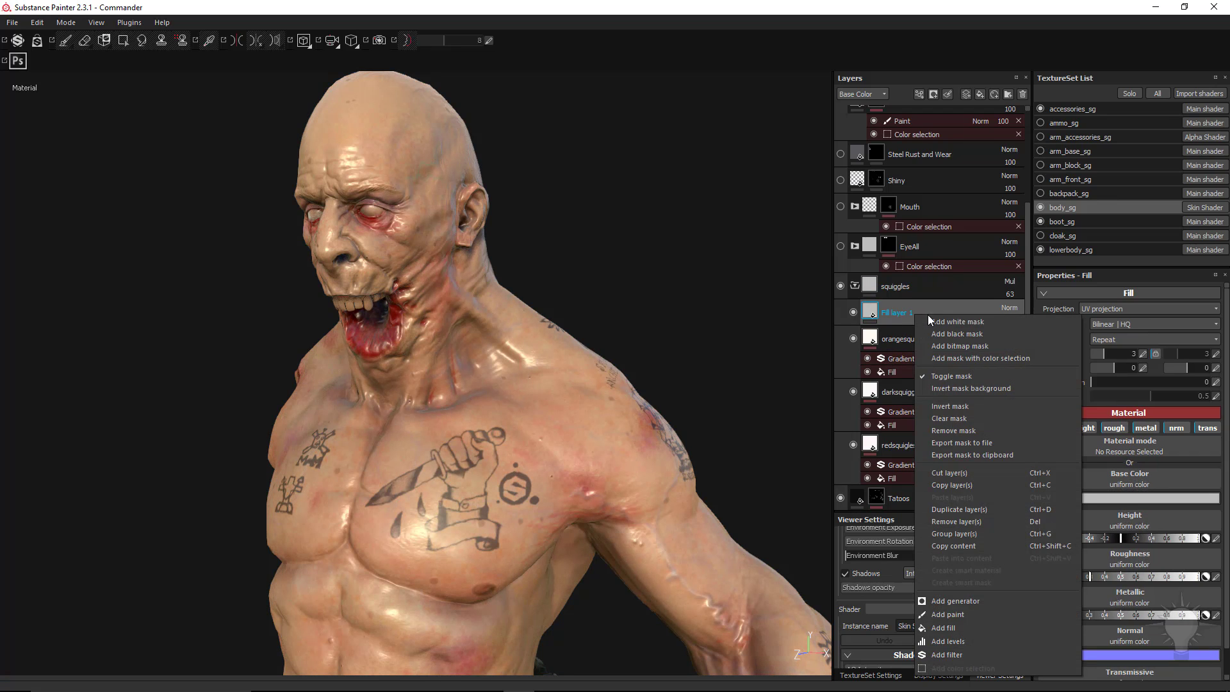
click(959, 627)
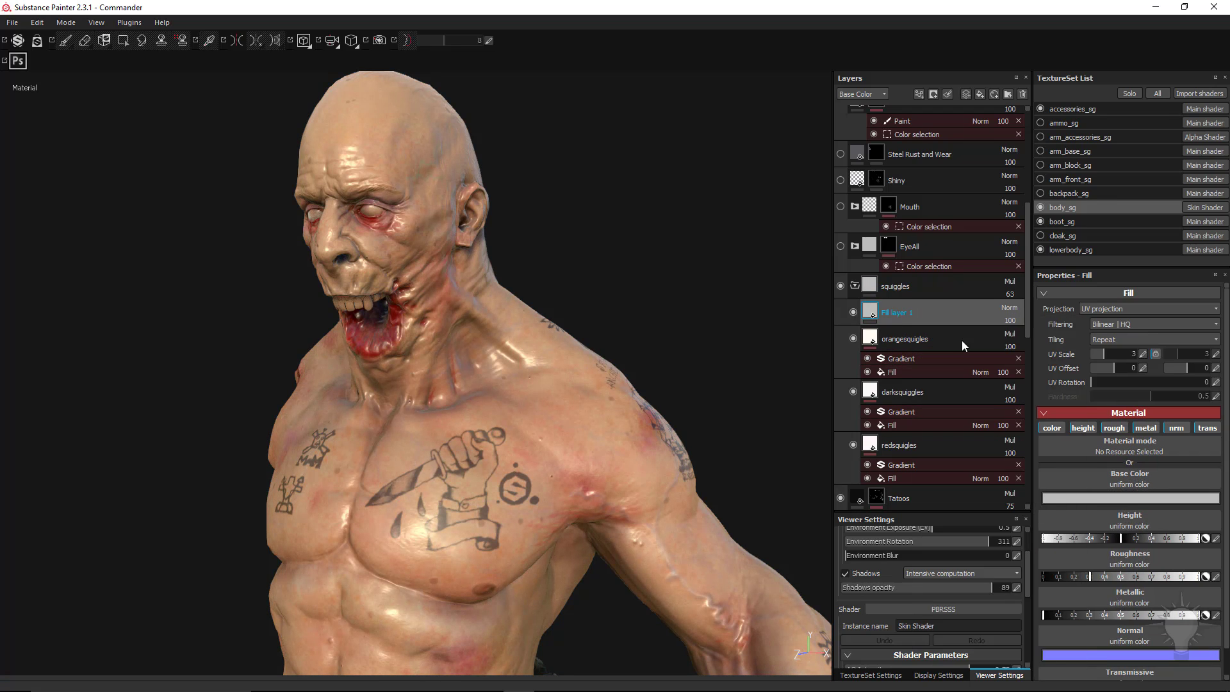
- Limit the new layer's Fill effect to the color channel by disabling height, rough, metal, nrm and trans
click(1083, 428)
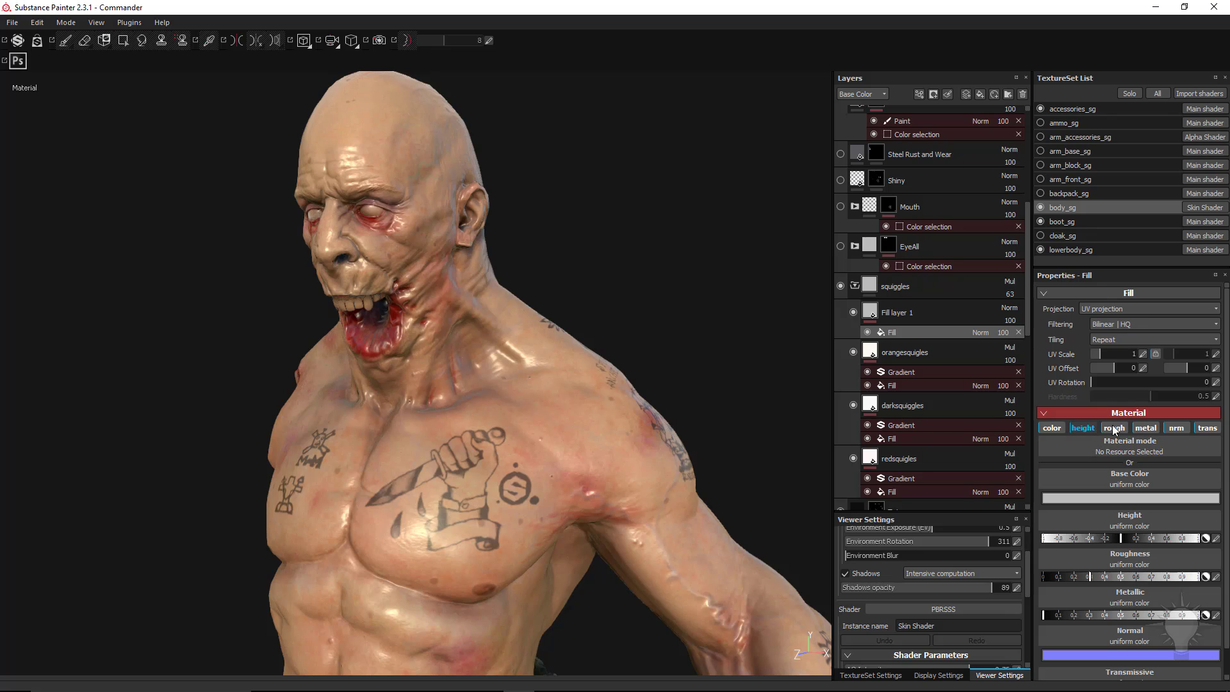
click(1115, 428)
click(1176, 428)
click(1146, 428)
click(1207, 428)
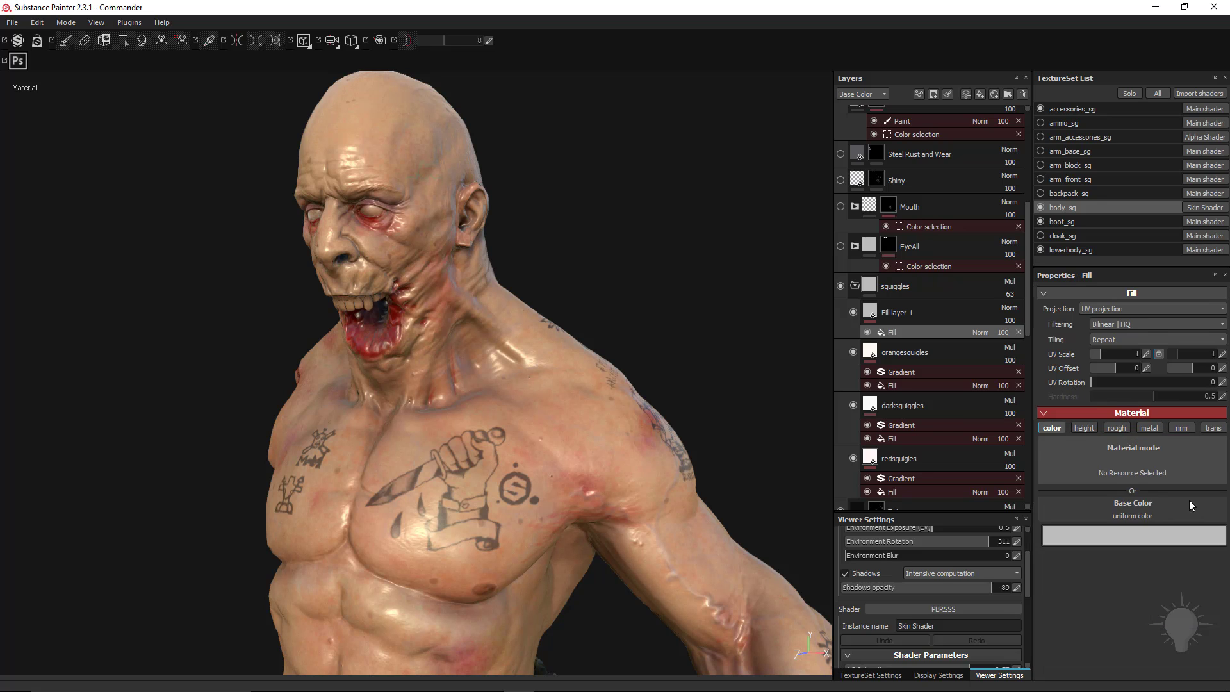
- Reset the interface layout, search the procedurals for "plasm" and assign Plasma to the Fill effect's base color
click(96, 23)
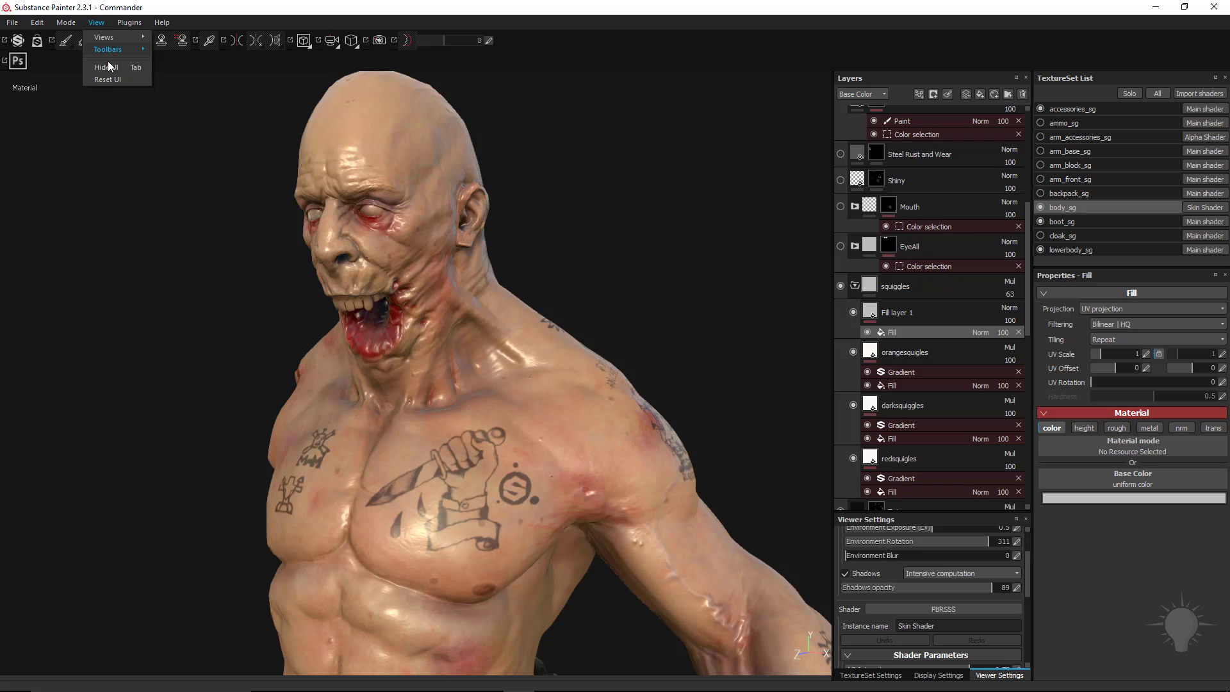
click(107, 79)
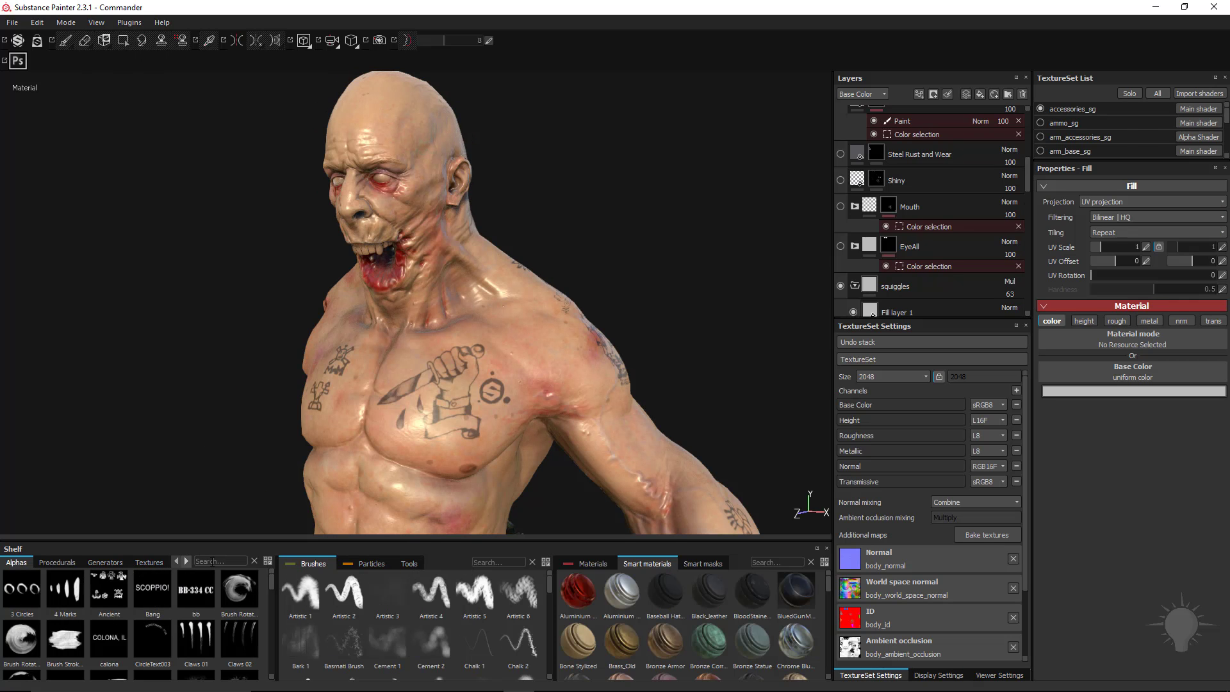
click(213, 562)
text(plasm)
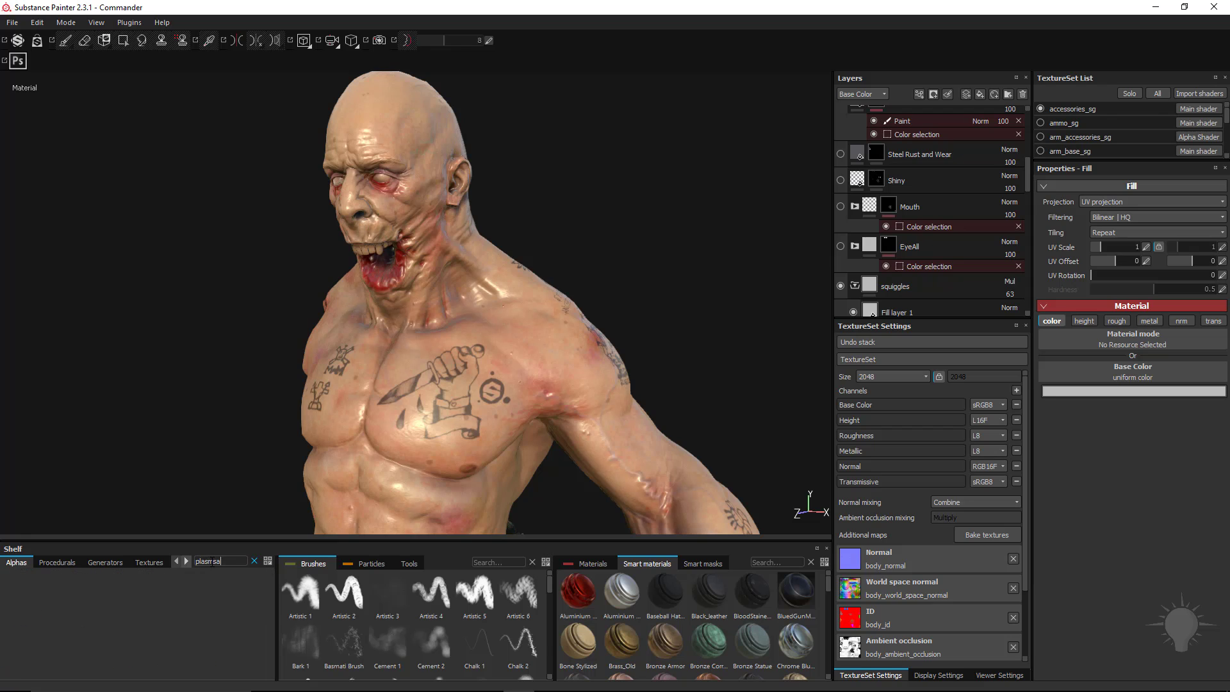
click(57, 563)
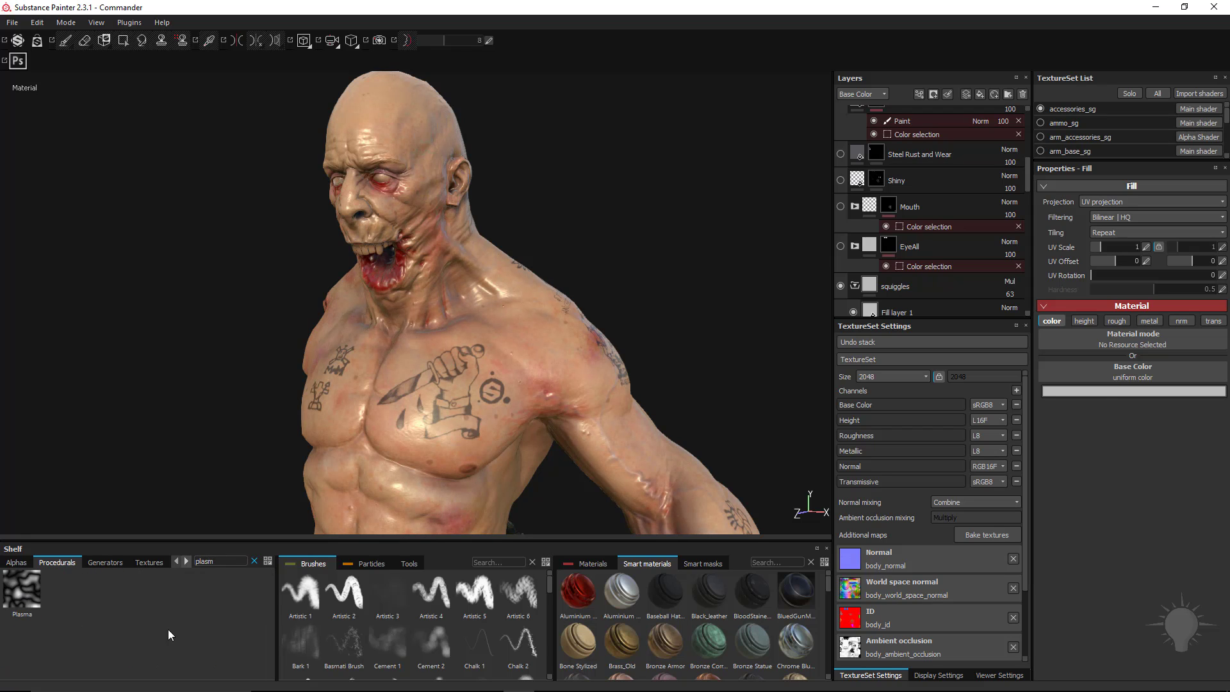
mouse_move(22, 588)
mouse_down()
mouse_move(1140, 383)
mouse_move(1138, 371)
mouse_up()
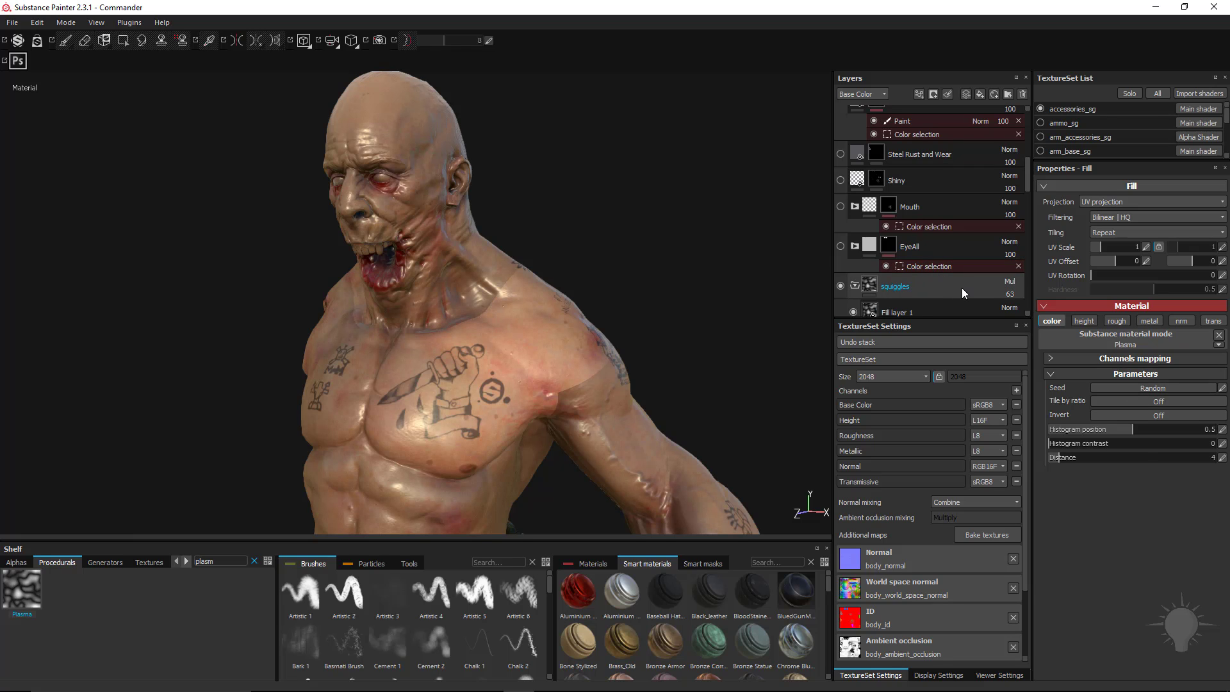
- Set the Plasma fill's distance to 55 and its UV scale to 4.04
scroll(982, 248, down, 3)
click(974, 255)
click(1090, 456)
drag(1090, 456, 1193, 437)
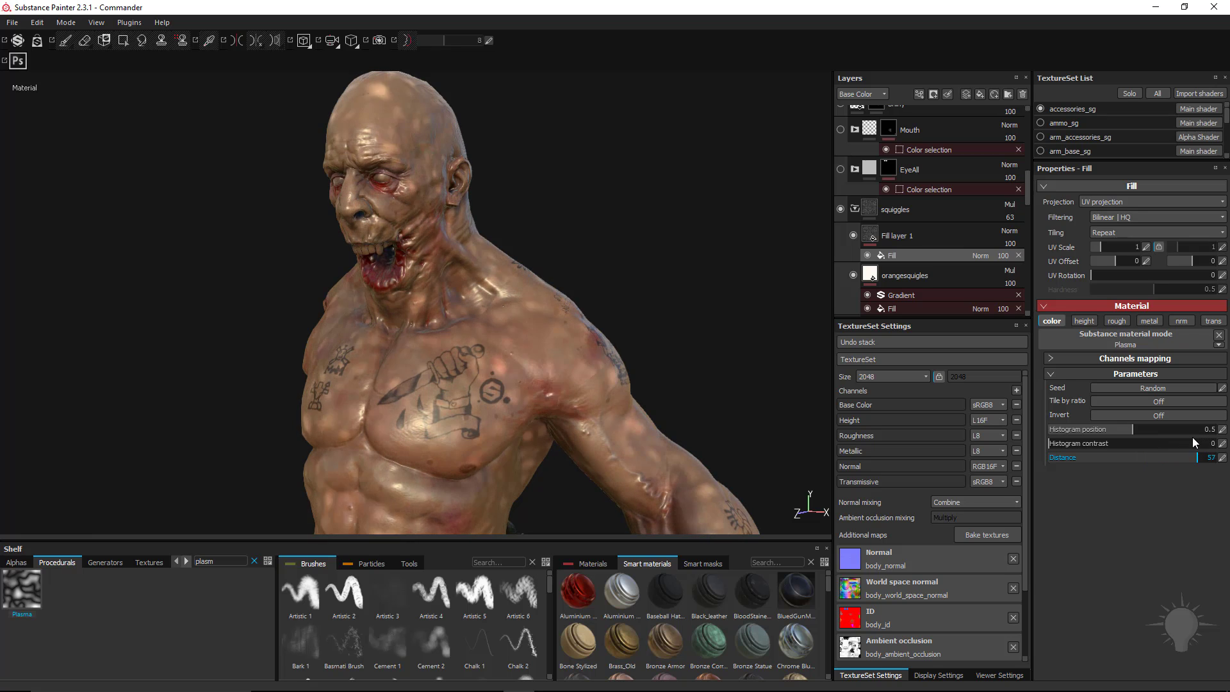
drag(1103, 247, 1106, 247)
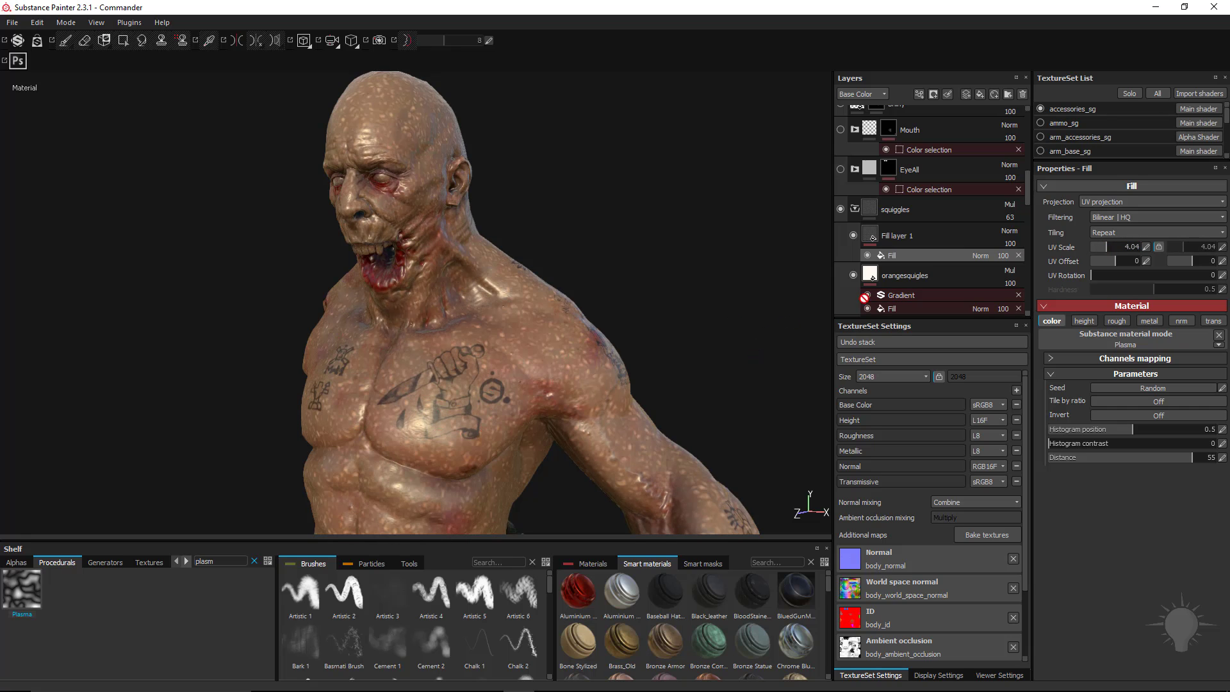
- Try Tri-planar projection on the Plasma fill and switch back to UV projection
click(1151, 200)
click(1132, 217)
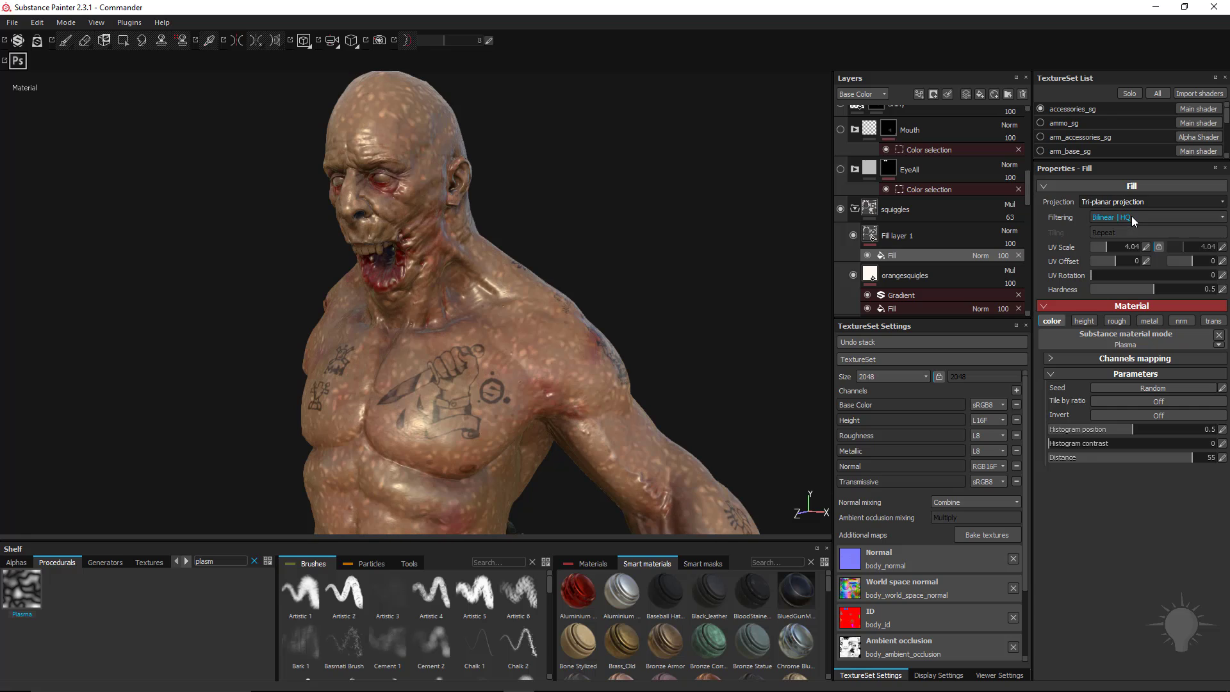
click(1134, 204)
click(1132, 212)
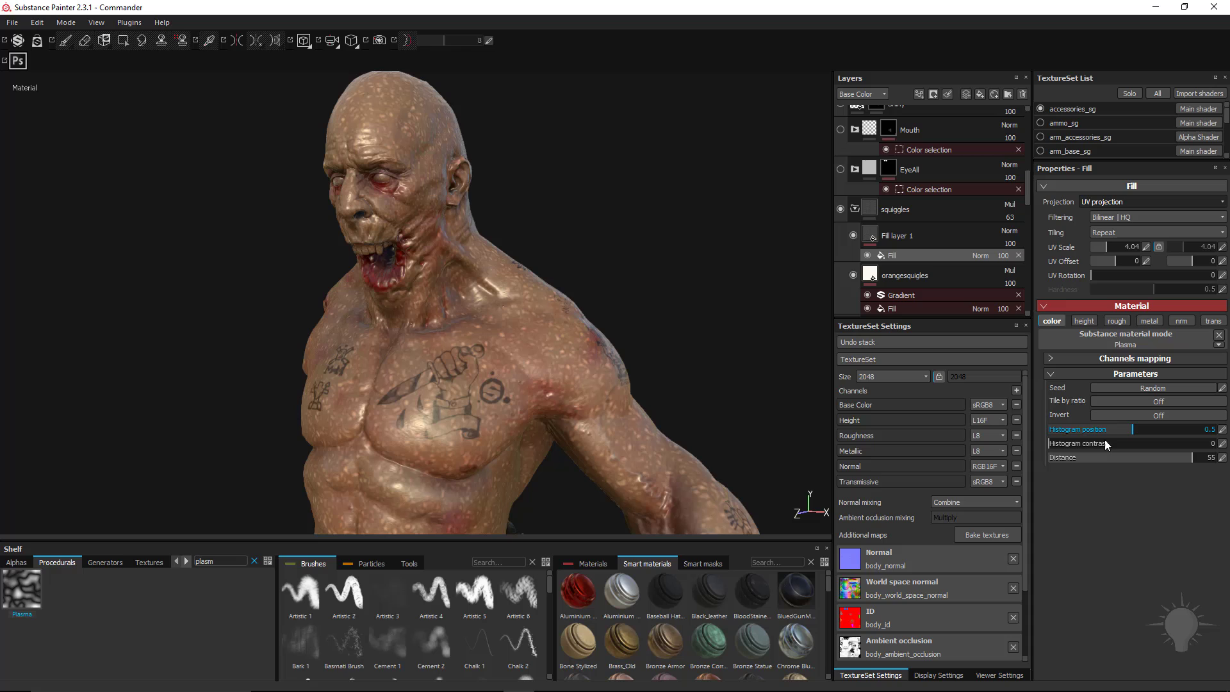
- Set the Plasma fill's histogram position to 0.85 and histogram contrast to 0.56
drag(1167, 428, 1182, 425)
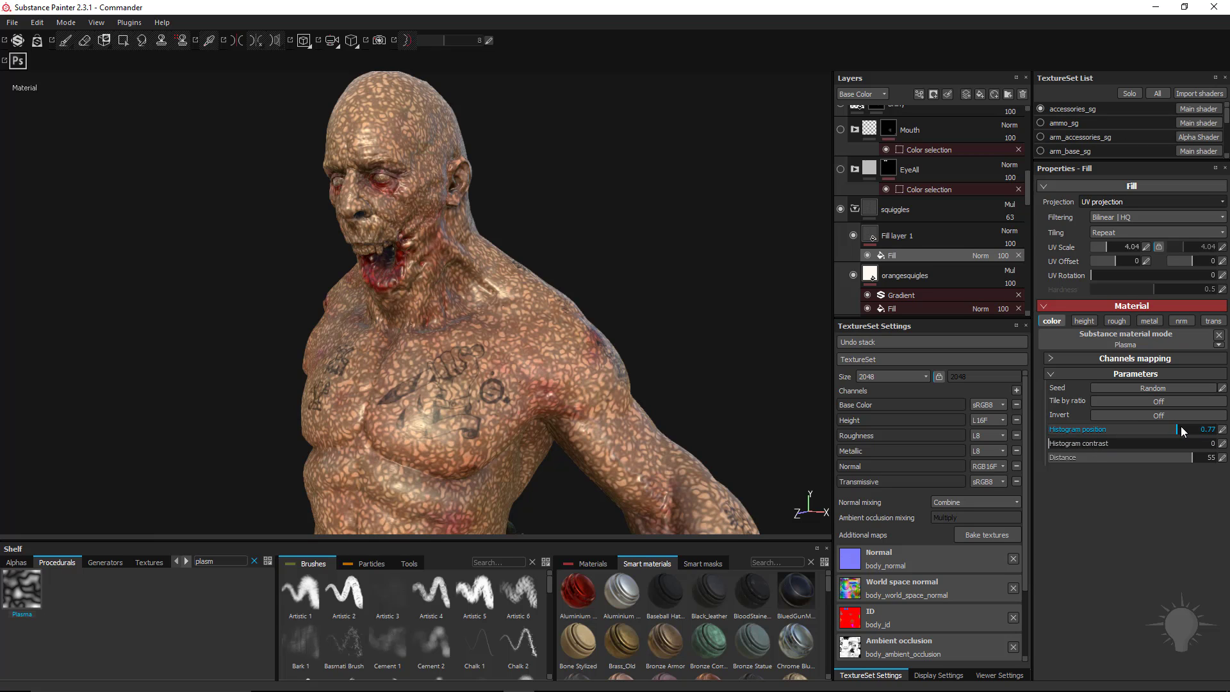
drag(1069, 441, 1186, 440)
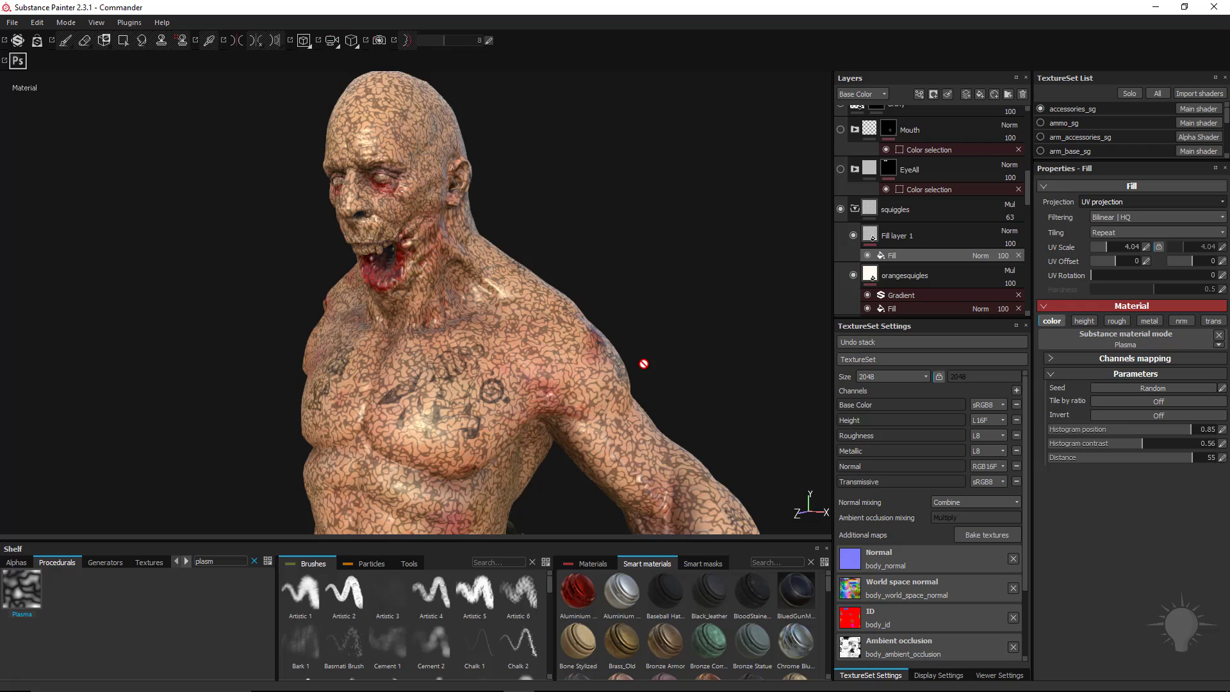
- Add a Gradient filter above the Plasma Fill effect on Fill layer 1
right_click(905, 255)
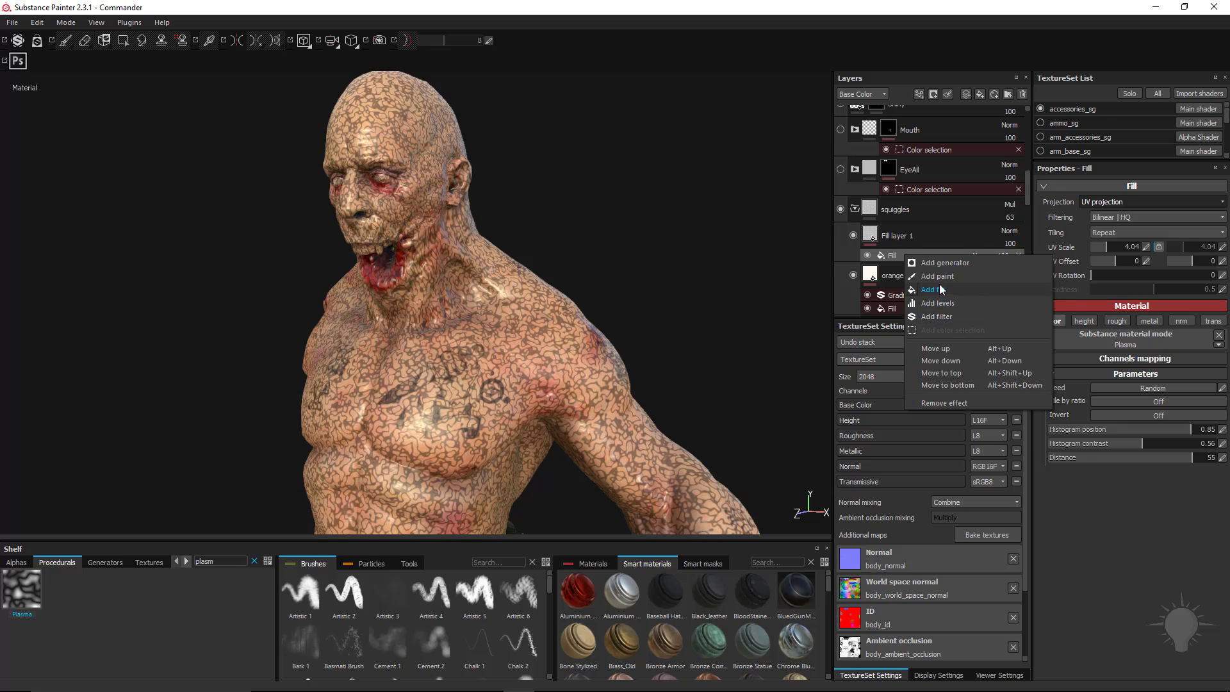
click(936, 316)
click(1132, 219)
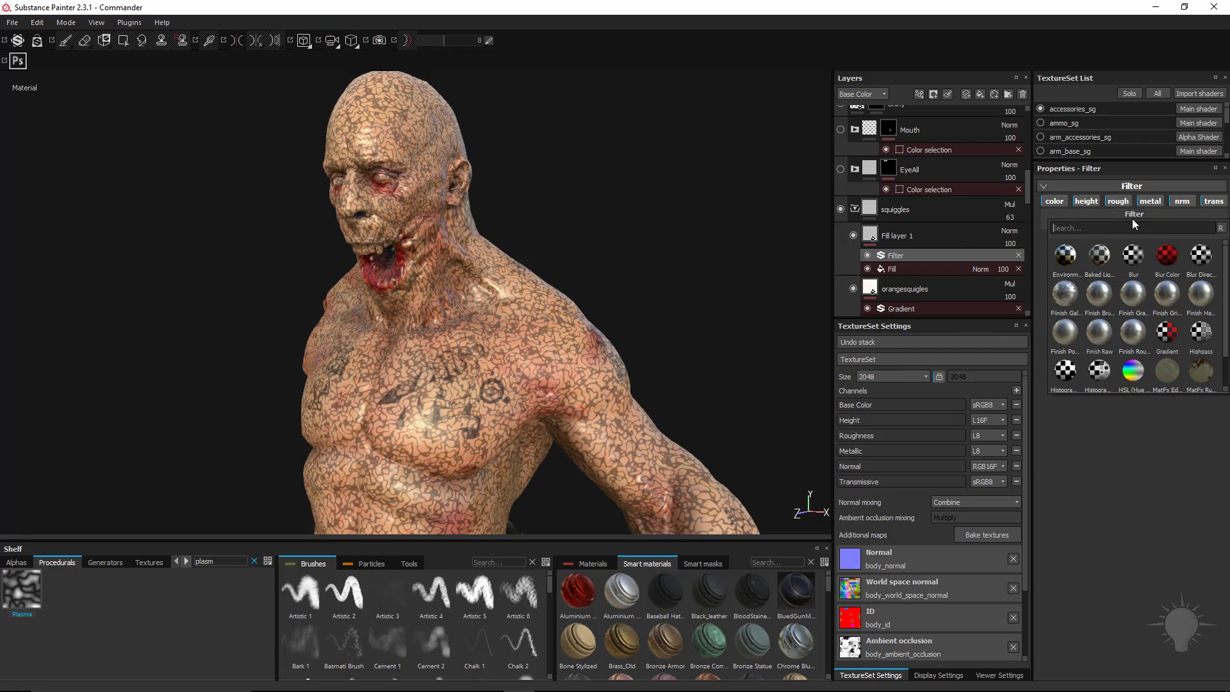
click(1168, 332)
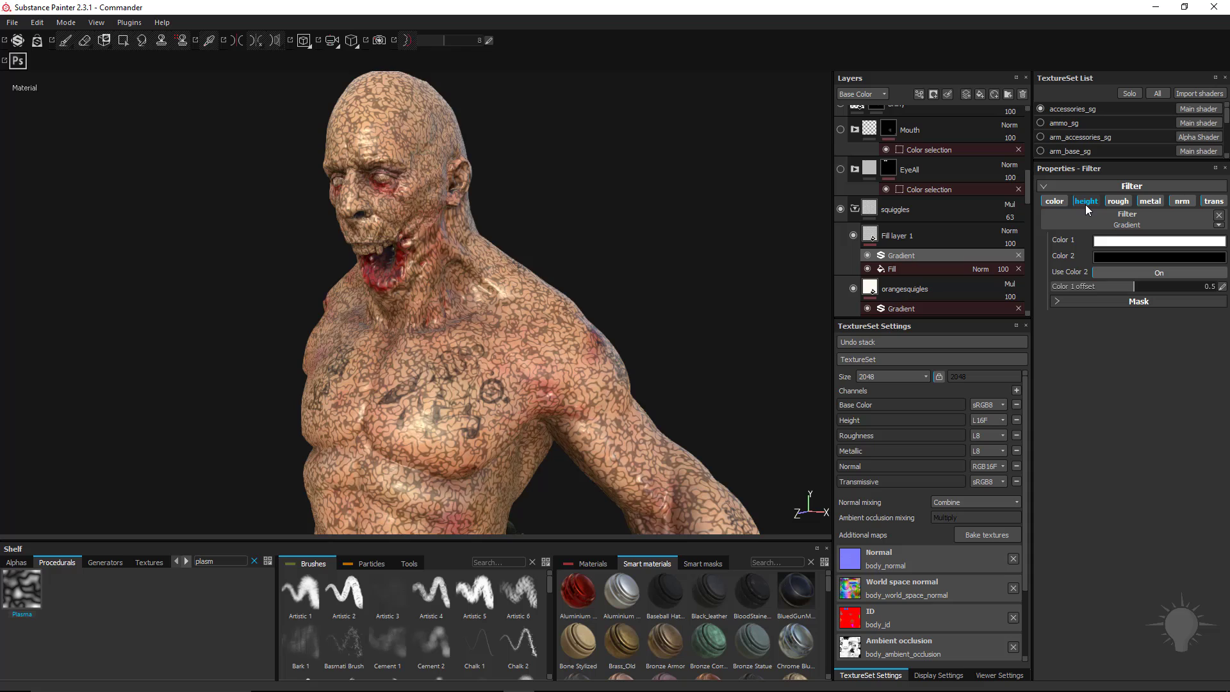
- Restrict the Gradient filter on Fill layer 1 to the color channel, disabling height, rough, metal, nrm and trans
click(1086, 201)
click(1118, 202)
click(1151, 201)
click(1182, 202)
click(1211, 202)
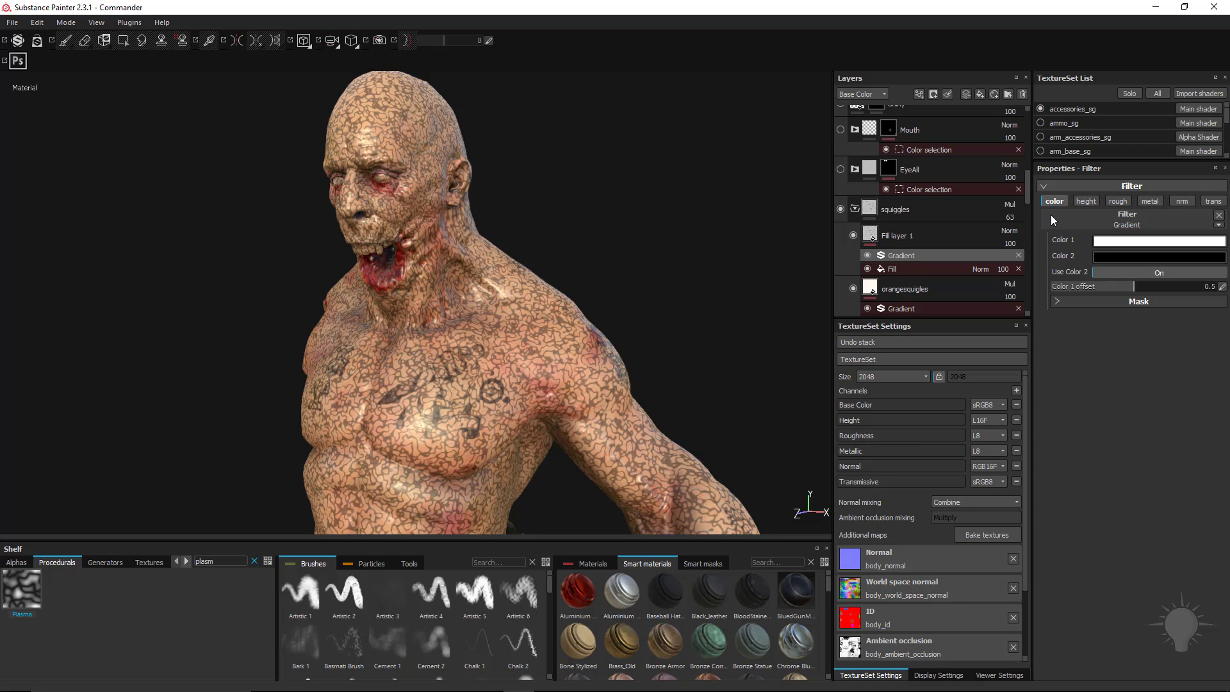
- Keep the gradient's Color 1 white and set Color 2 to pure red (R 1.000, G 0.000, B 0.000)
click(1128, 241)
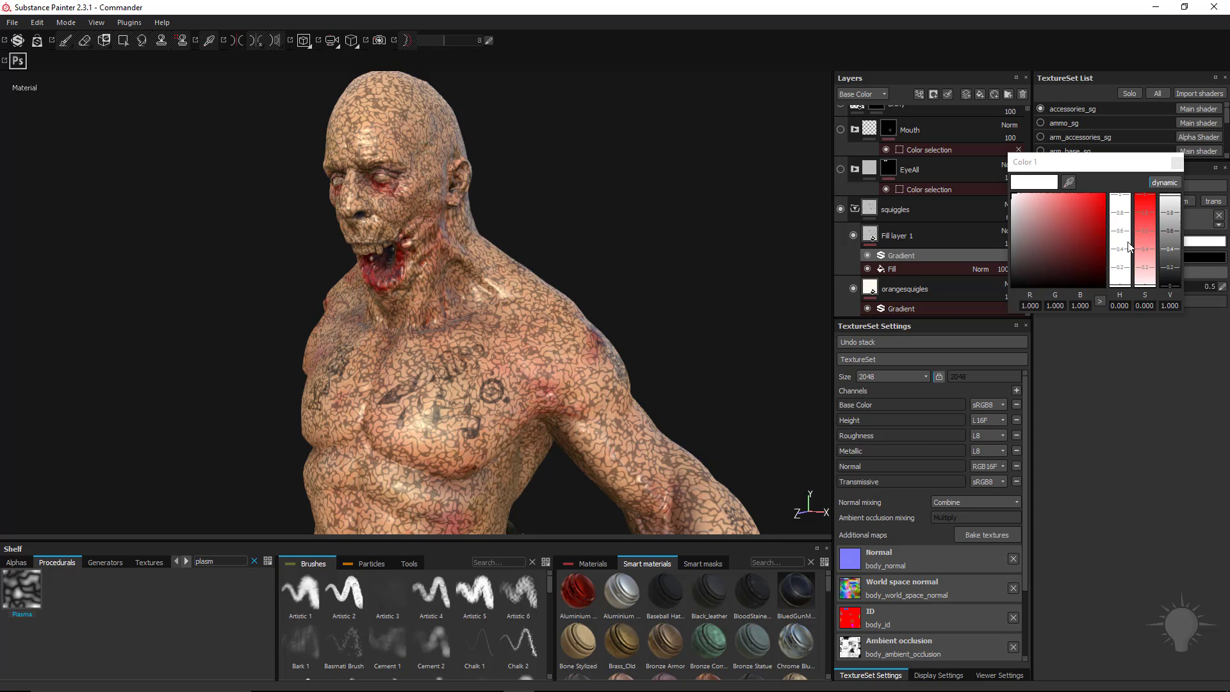
click(1179, 159)
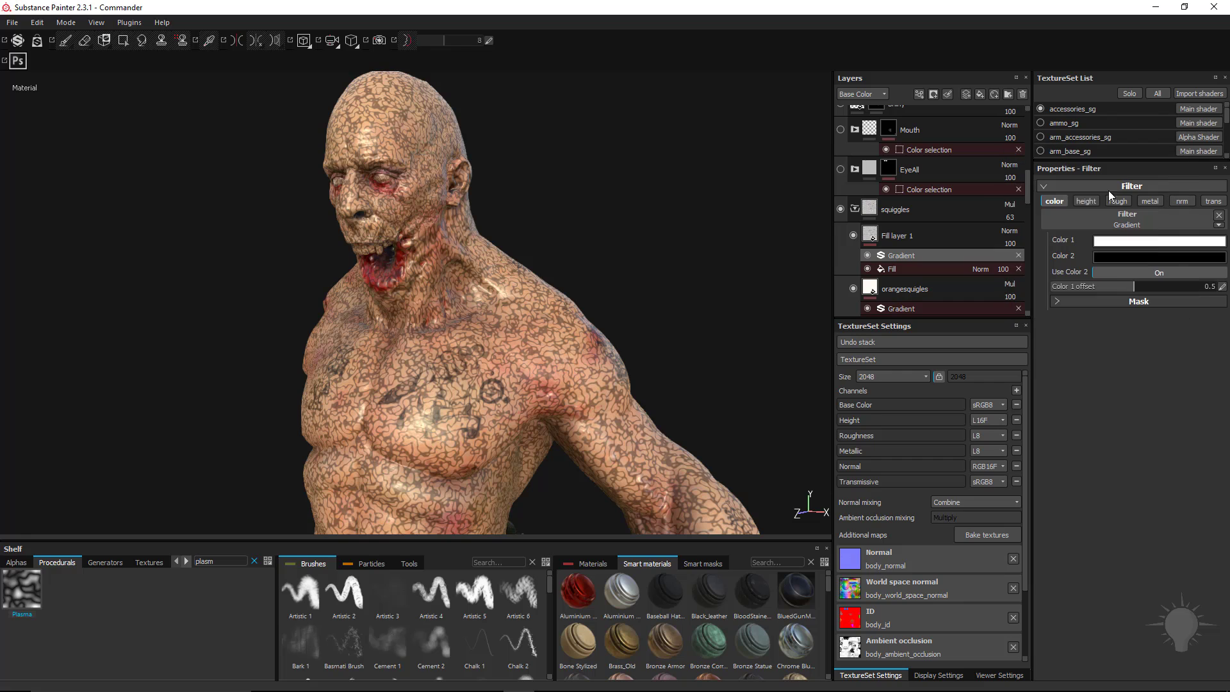
click(1129, 256)
click(1086, 256)
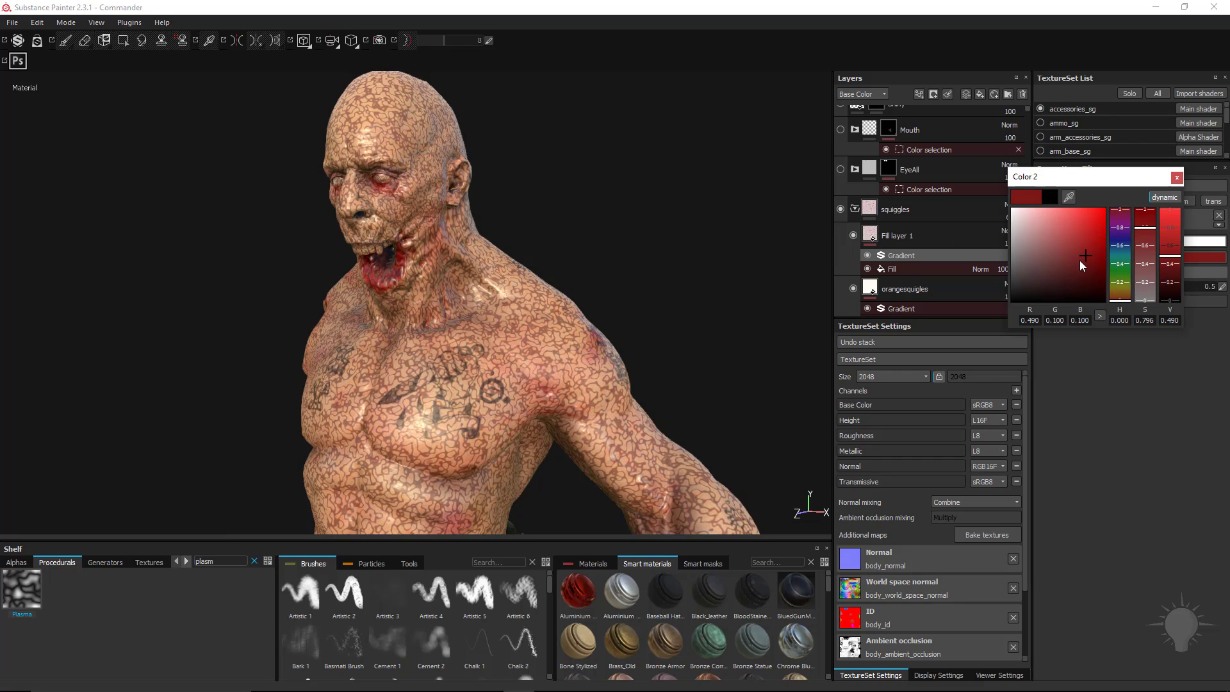
click(1102, 245)
mouse_move(1102, 245)
mouse_down()
mouse_move(1121, 253)
mouse_move(1211, 173)
mouse_up()
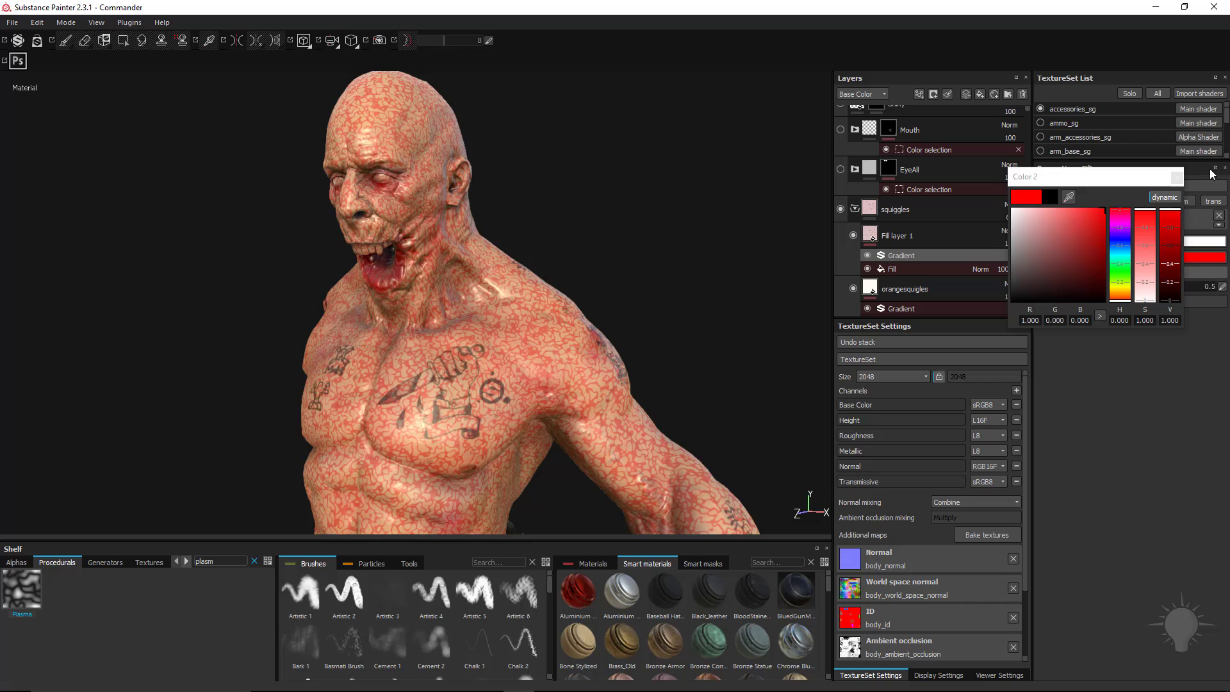
click(1177, 176)
- Disable all material channels of the base Fill layer 1: color, height, rough, metal, nrm and trans
click(1009, 231)
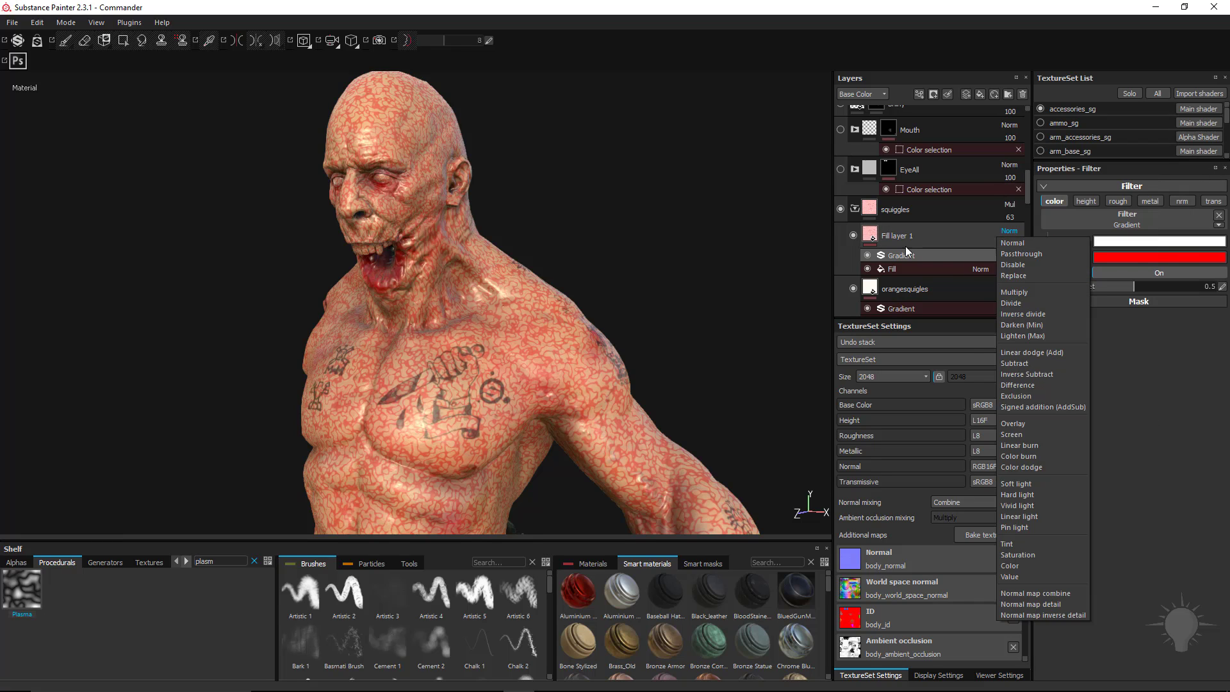
click(906, 237)
click(907, 234)
click(1089, 321)
click(1114, 321)
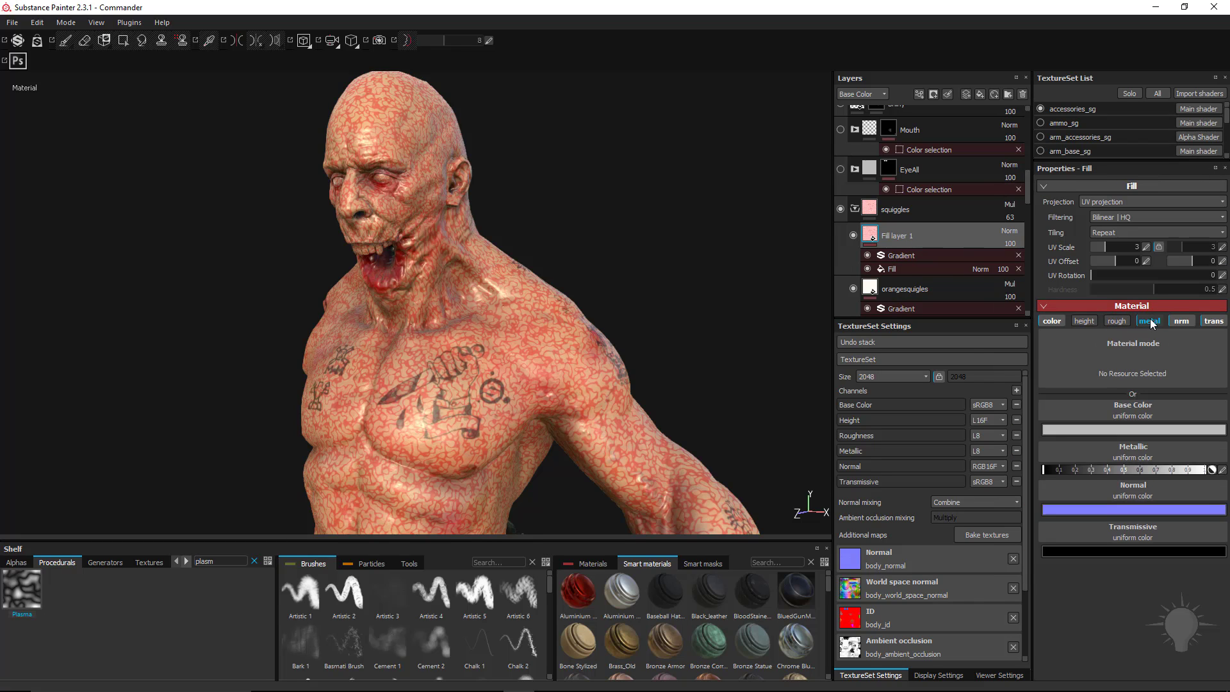
click(1152, 321)
click(1181, 321)
click(1212, 322)
click(1053, 322)
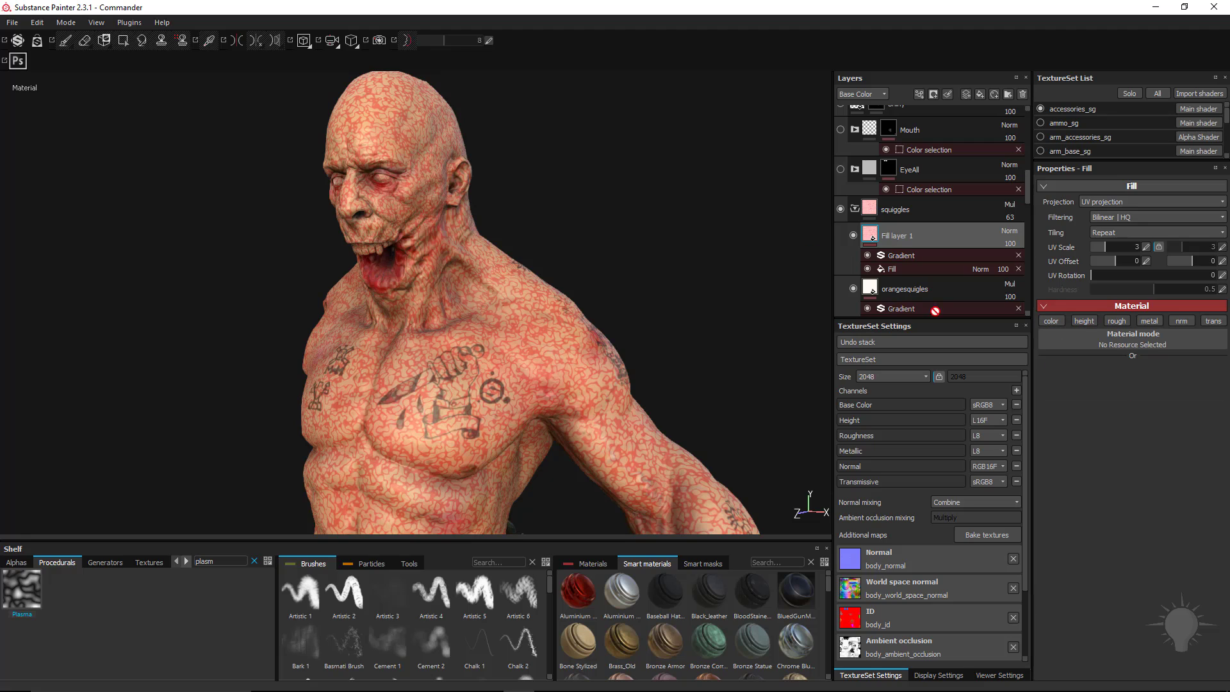
- Set the blend mode of Fill layer 1's Plasma Fill effect to Multiply
click(981, 269)
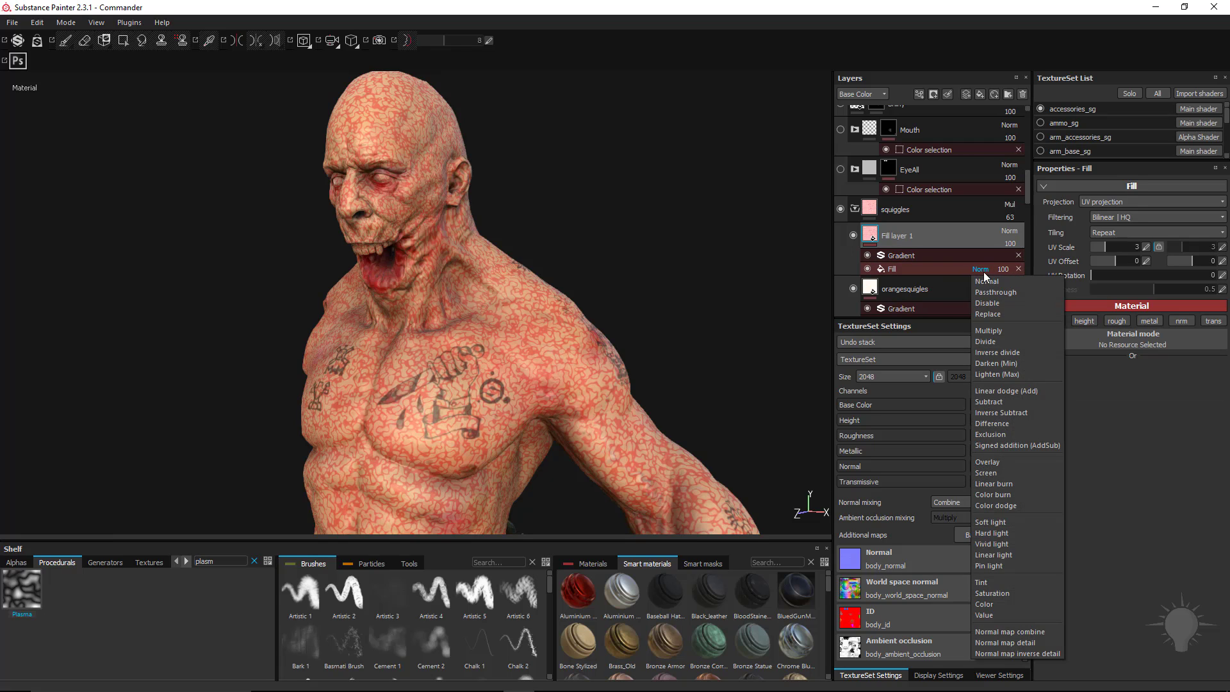
click(990, 331)
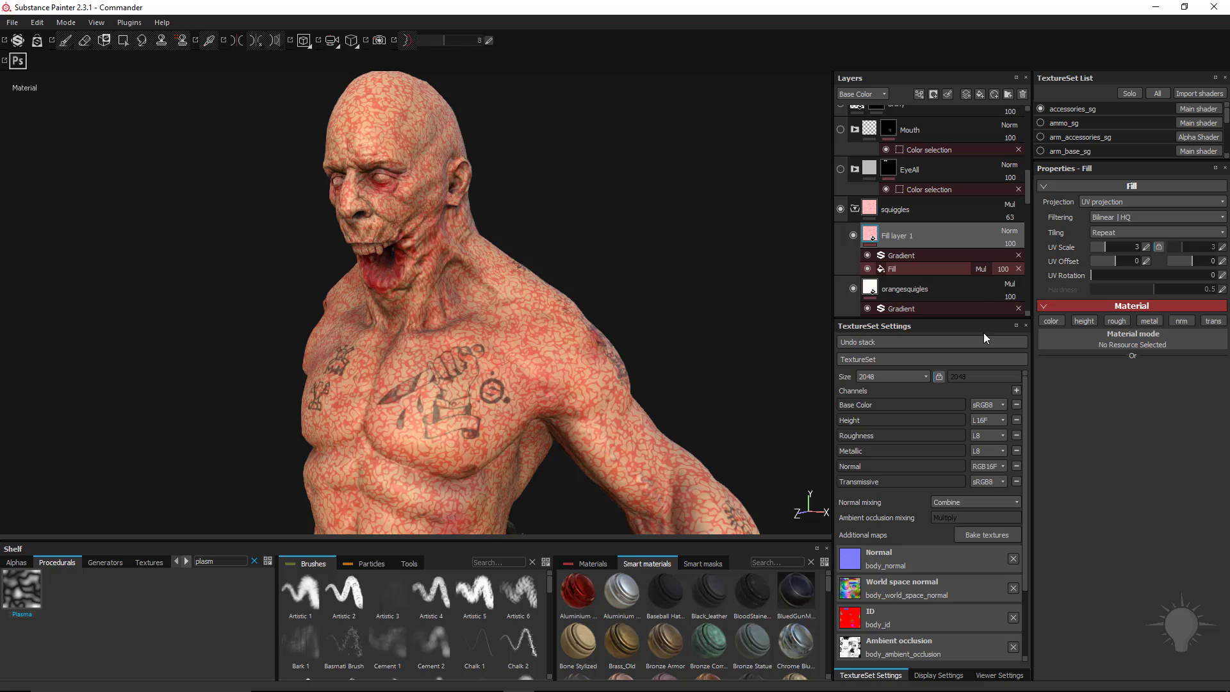
- Lower the opacity of Fill layer 1's Plasma Fill effect to 38 and duplicate the layer
drag(1033, 287, 1013, 287)
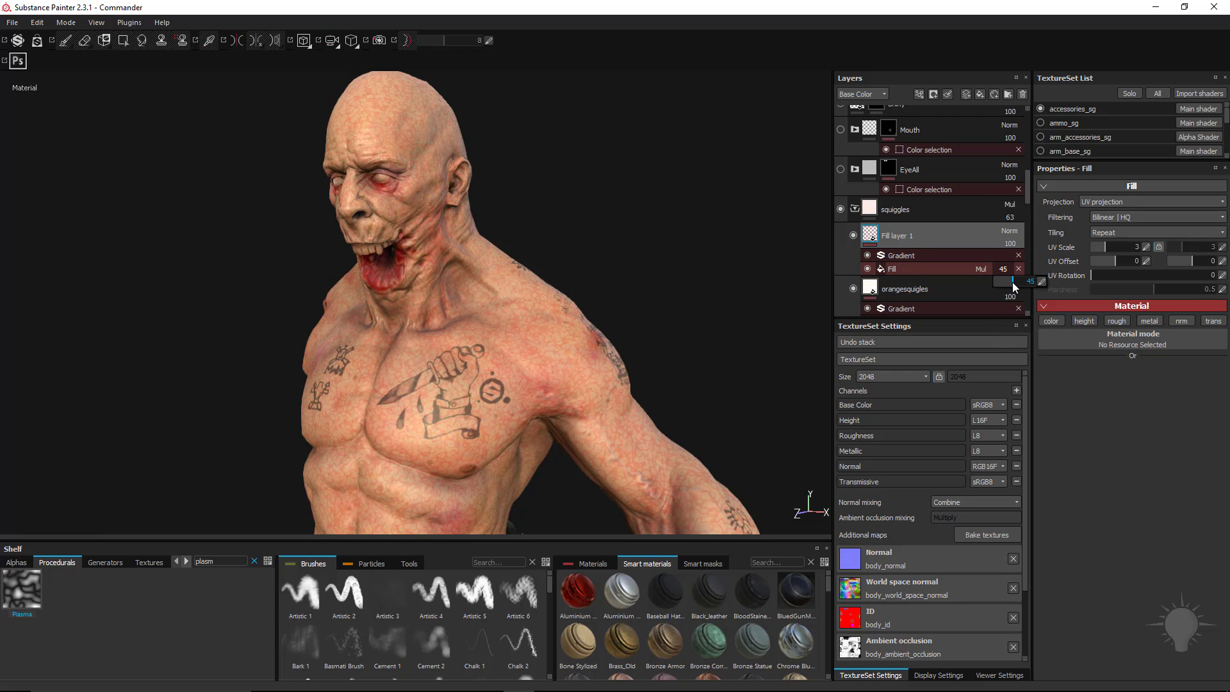
key(ctrl+d)
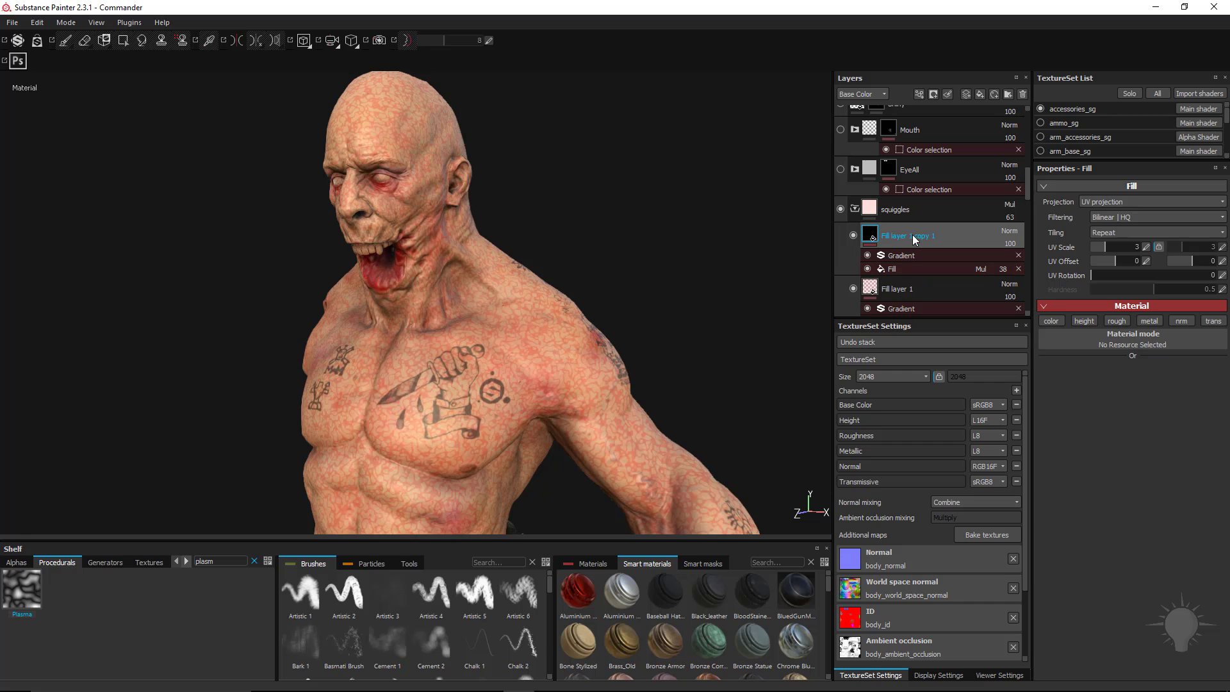
- Add an HSL (Hue Saturation Lightness) filter above the Gradient filter on Fill layer 1 copy 1
click(901, 267)
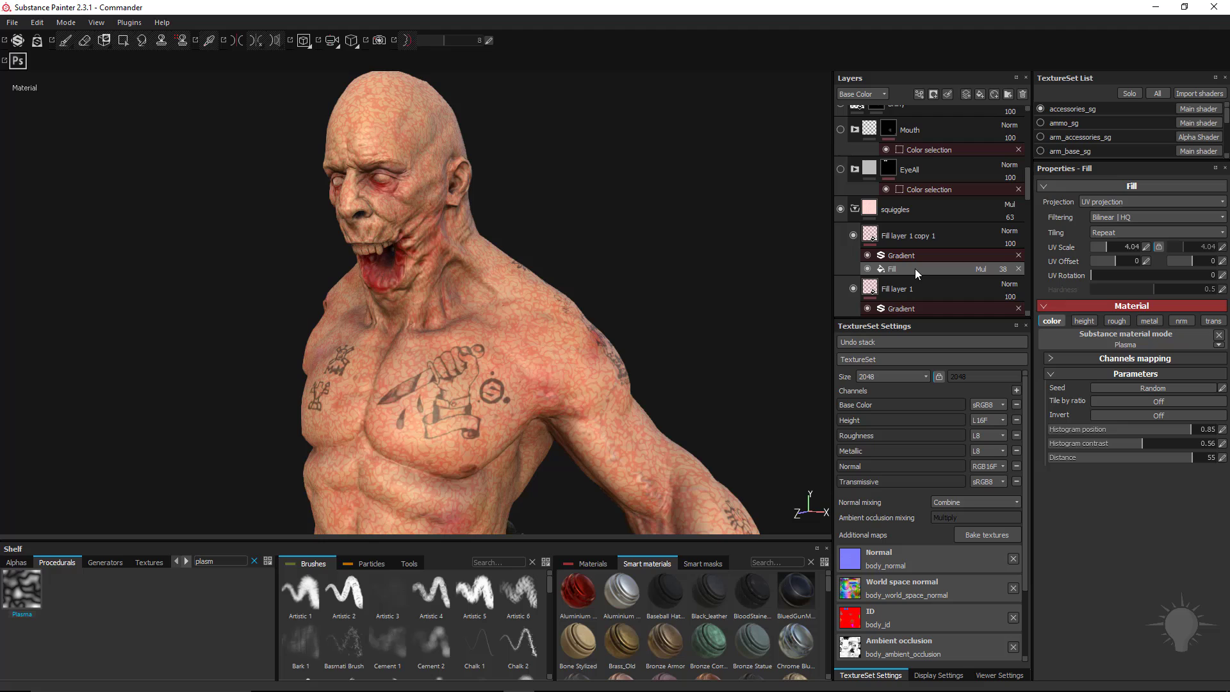
click(905, 253)
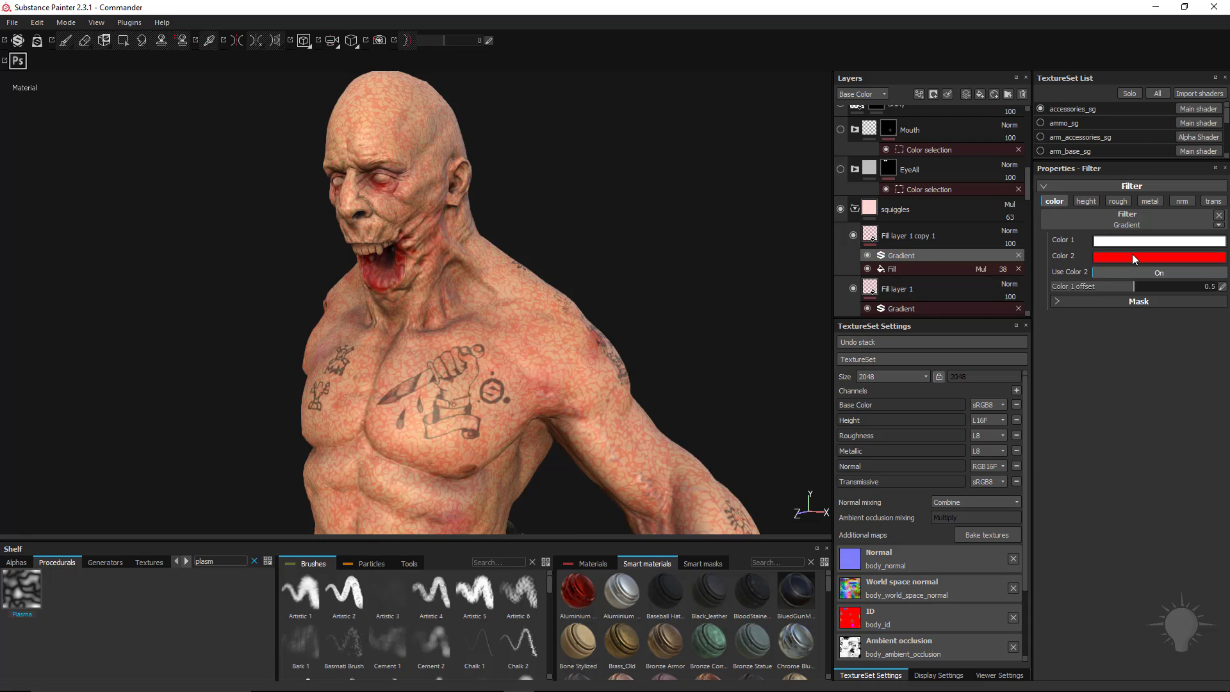
right_click(906, 255)
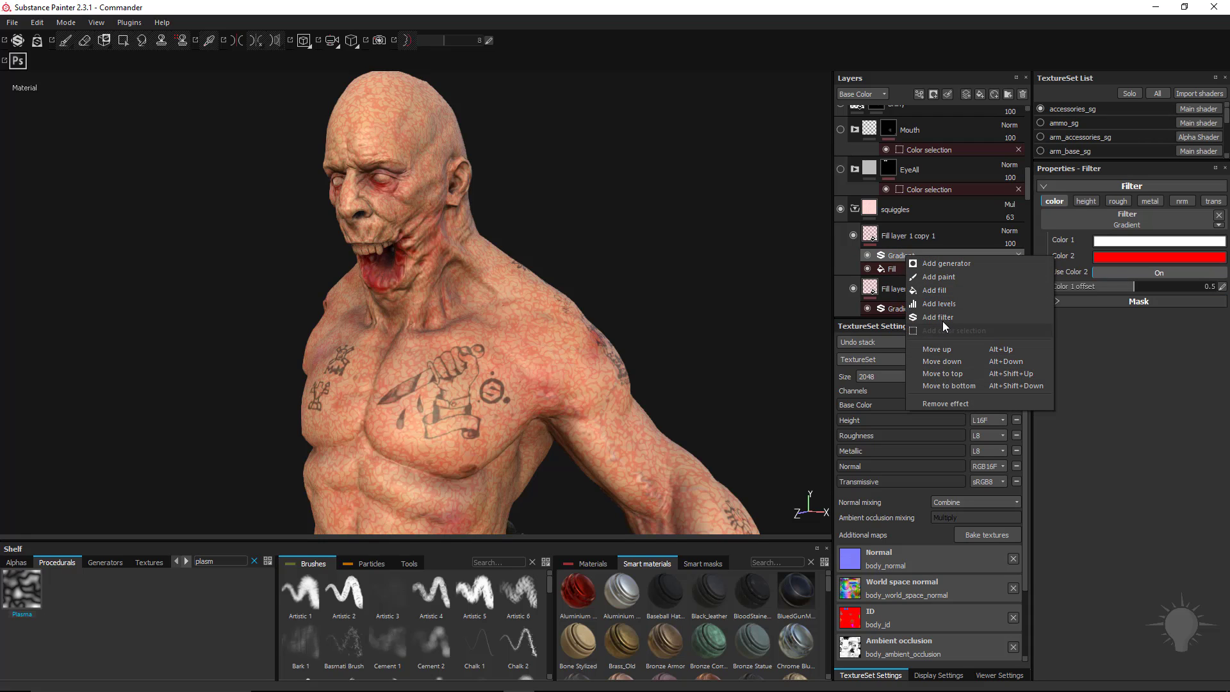
click(944, 318)
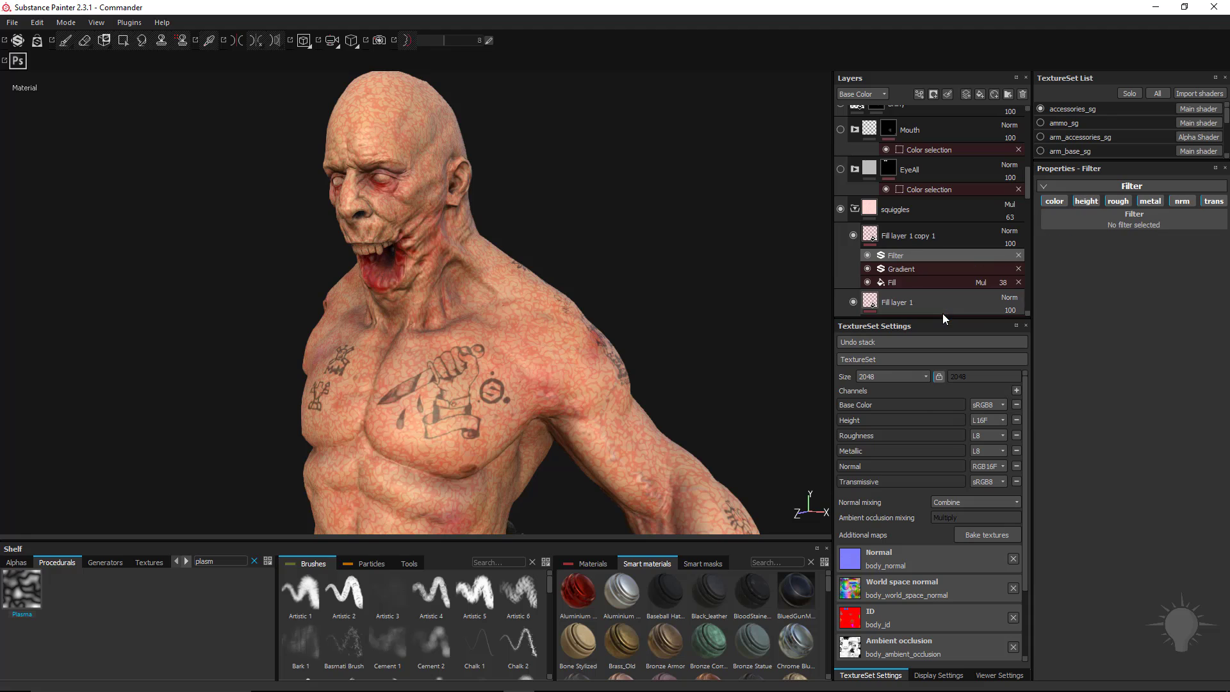
click(1131, 219)
click(1134, 372)
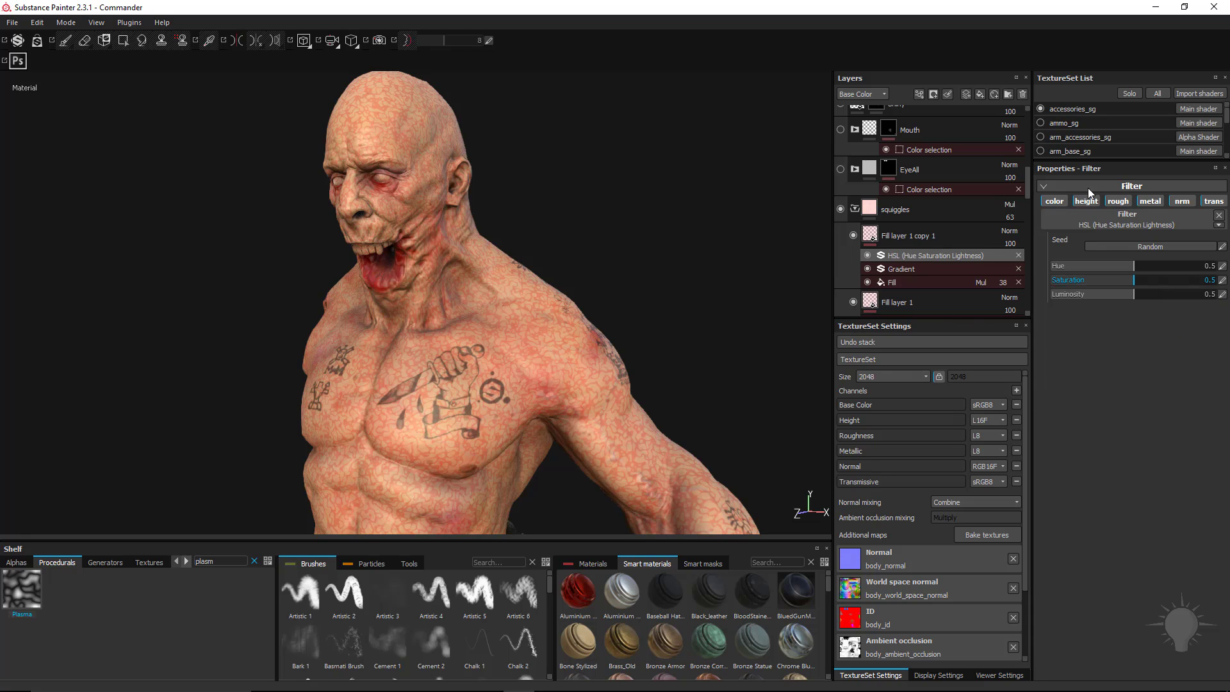
- Restrict the HSL filter to the color channel, disabling height, rough, metal, nrm and trans, and set its Hue to 0.77
click(1086, 201)
click(1118, 200)
click(1150, 200)
click(1182, 201)
click(1214, 201)
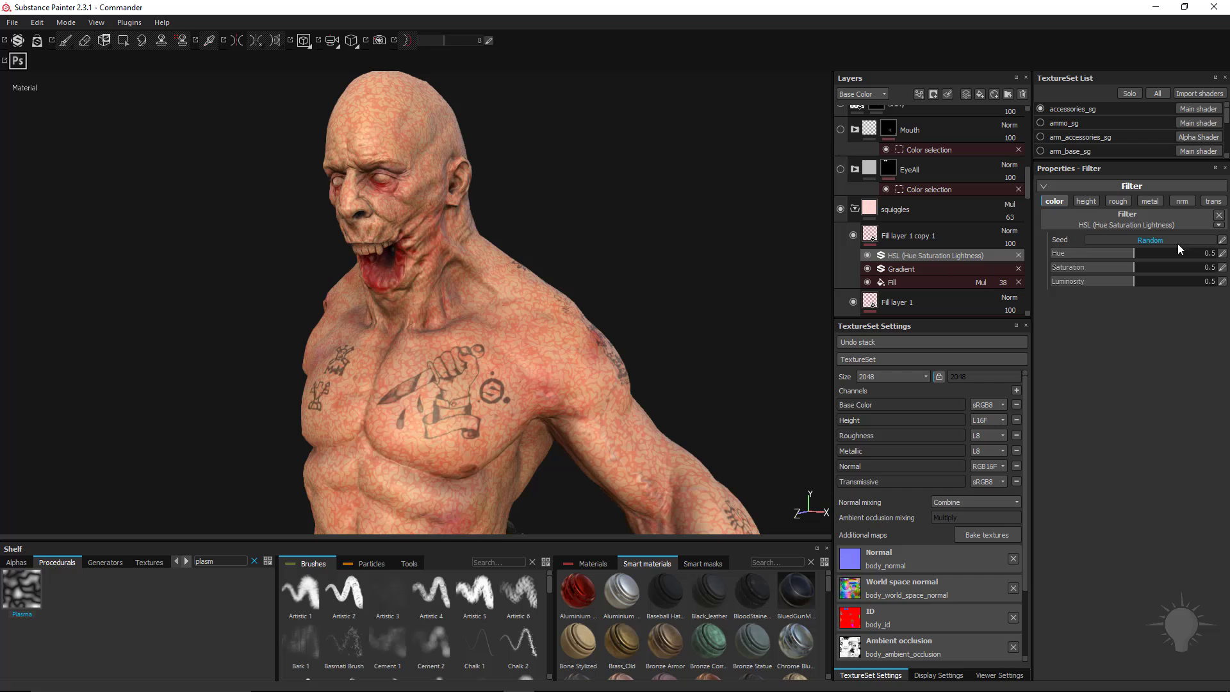
drag(1136, 254, 1178, 251)
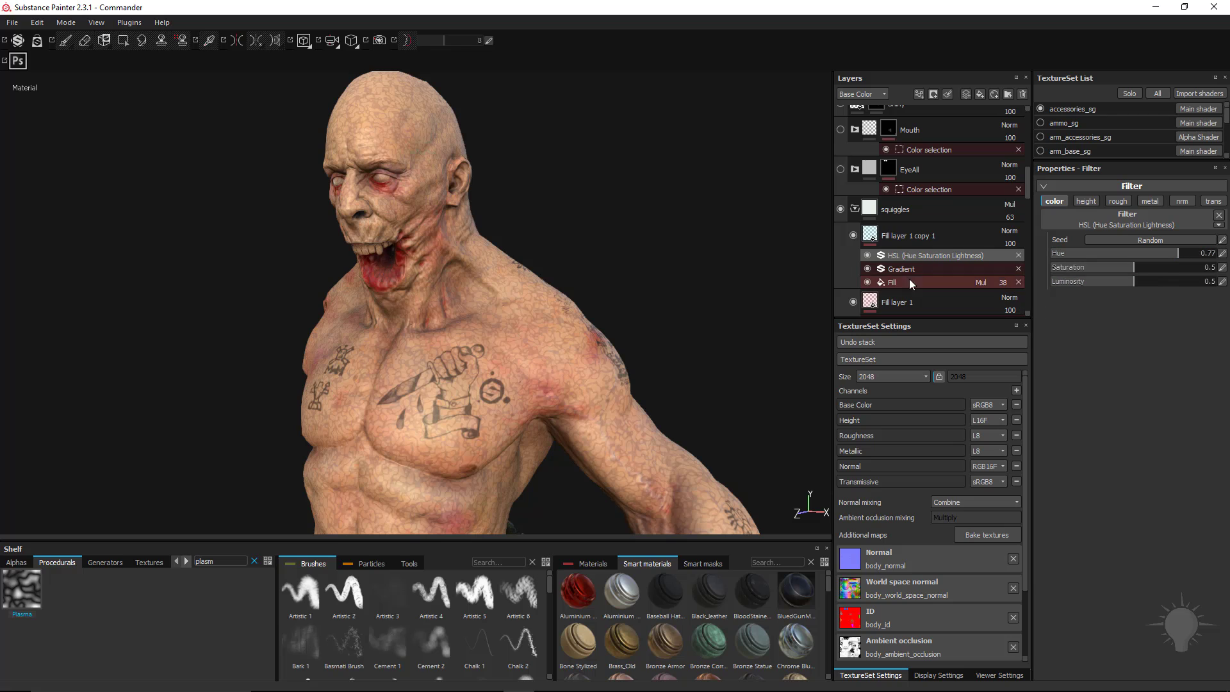
- Compare the skin with and without Fill layer 1 copy 1, and randomize the seed of its Plasma Fill effect
click(854, 235)
click(855, 236)
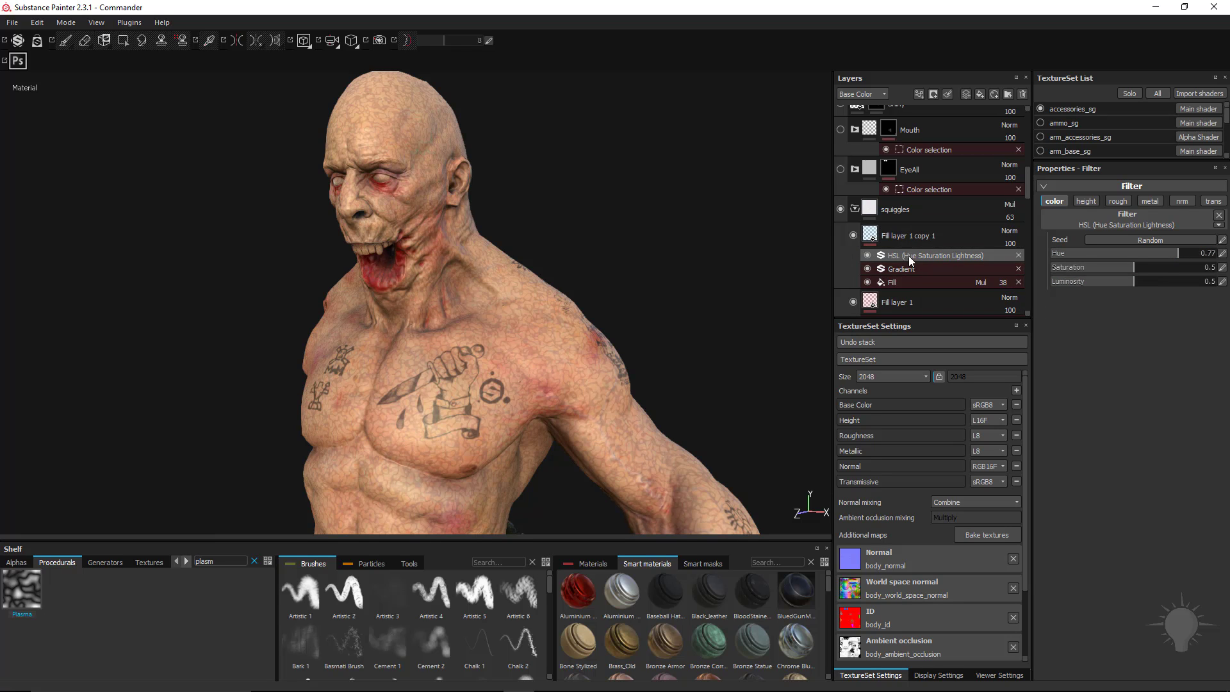
click(904, 282)
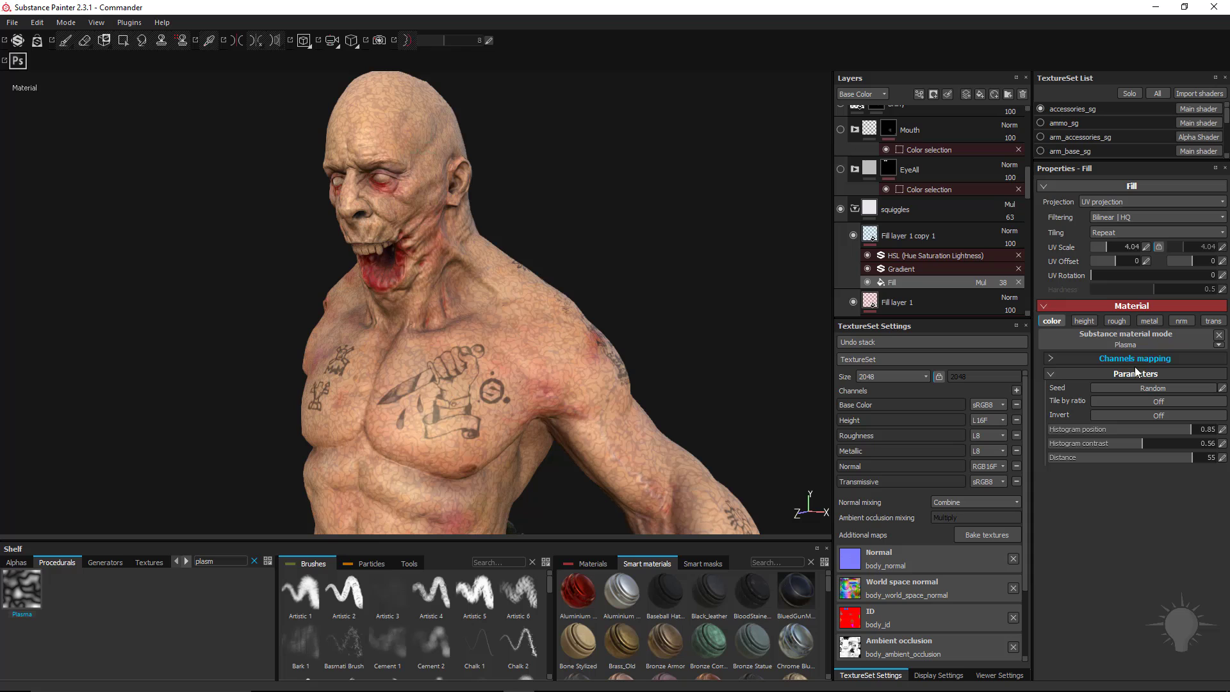
click(1131, 389)
- Hide Fill layer 1 copy 1 and Fill layer 1 in the squiggles folder, and collapse the folder
alt+drag(601, 187, 456, 326)
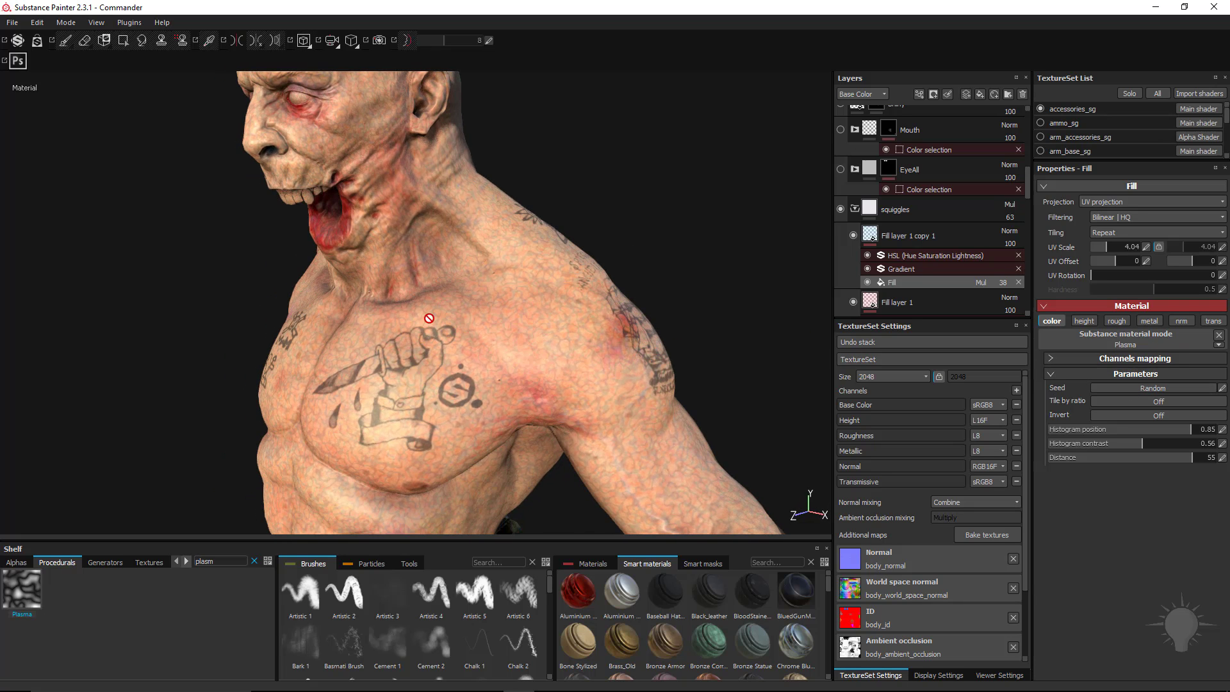
scroll(650, 380, down, 3)
alt+drag(632, 237, 575, 246)
alt+middle_drag(574, 246, 567, 110)
scroll(591, 260, down, 2)
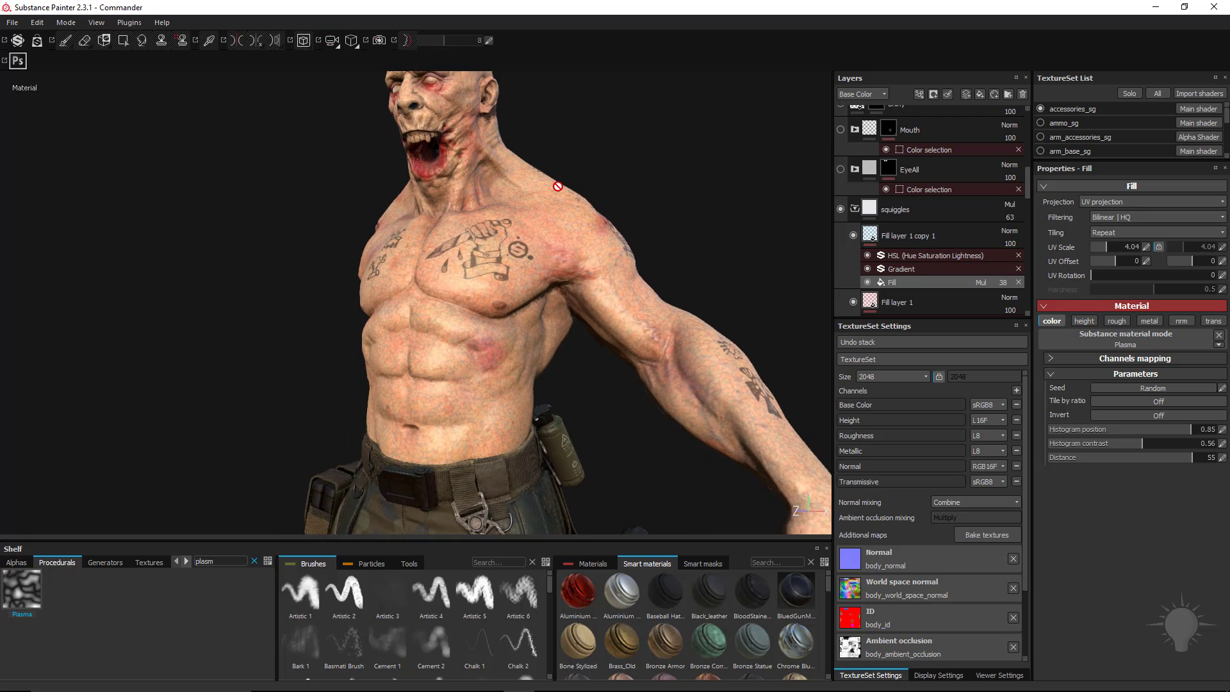
alt+middle_drag(591, 261, 598, 319)
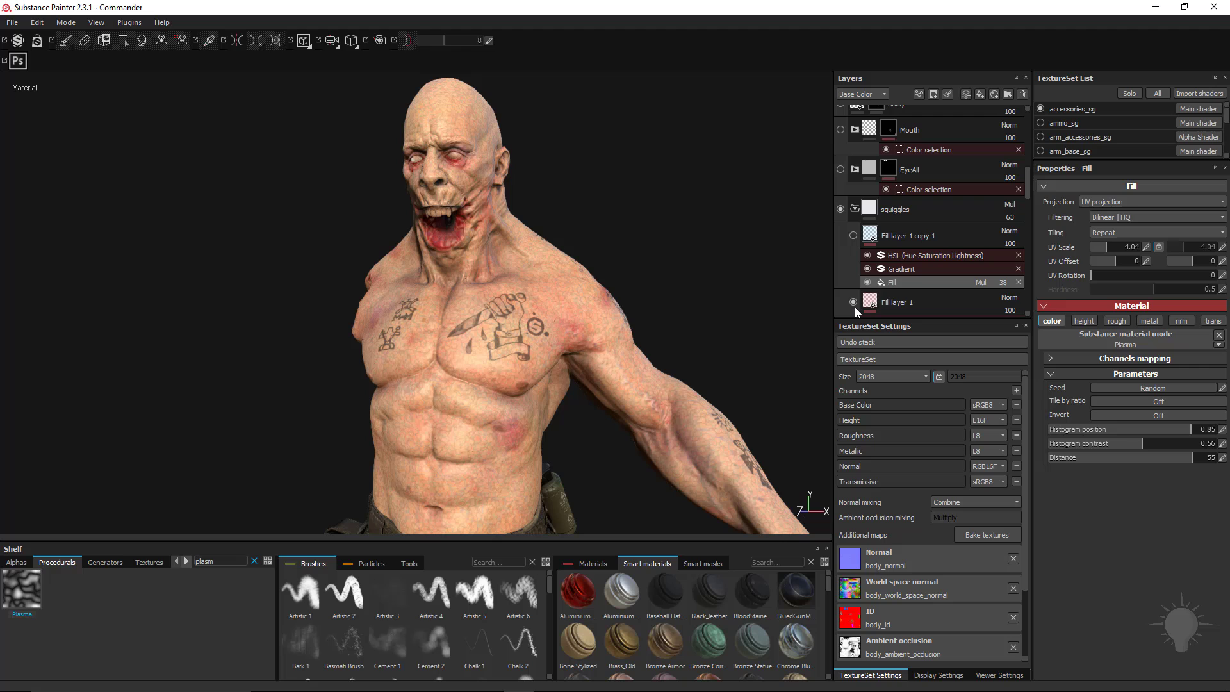
scroll(939, 277, down, 3)
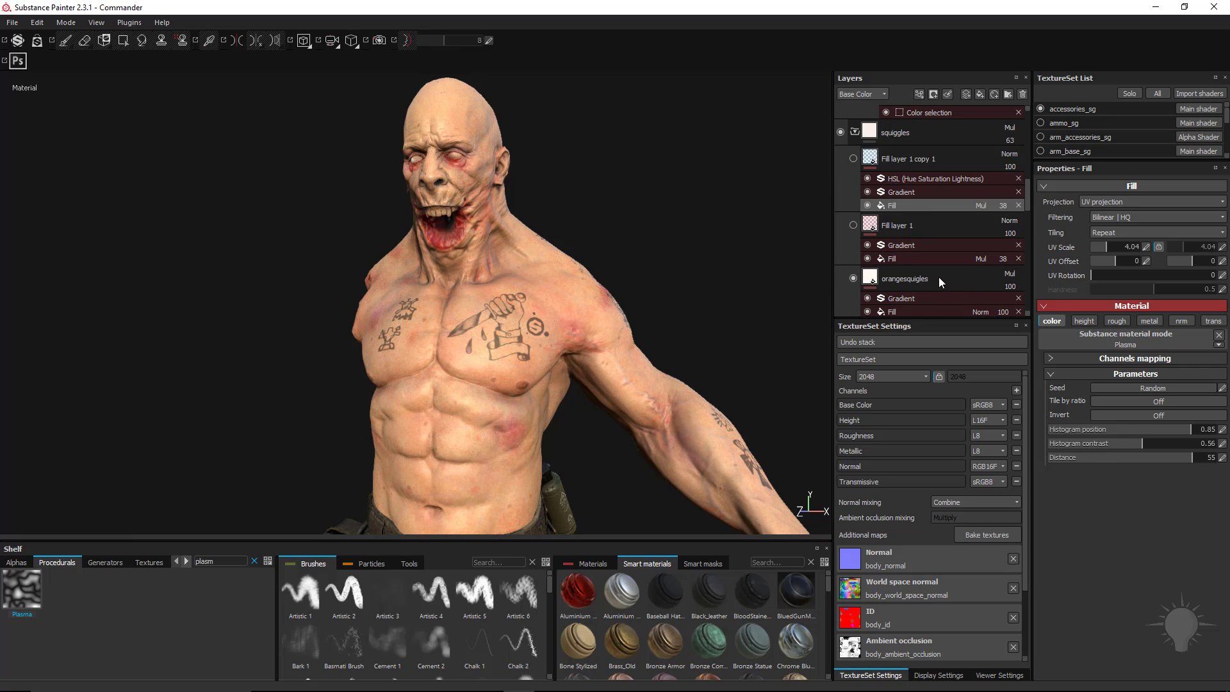
alt+drag(606, 302, 581, 290)
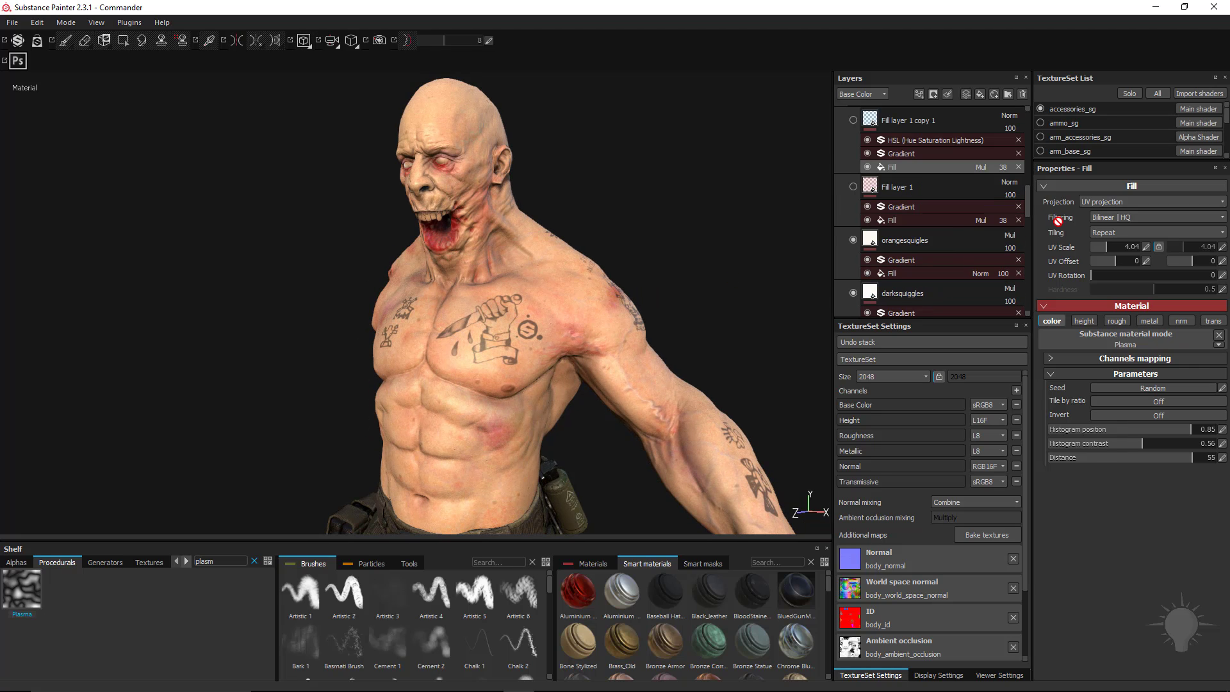
scroll(969, 188, up, 3)
click(854, 209)
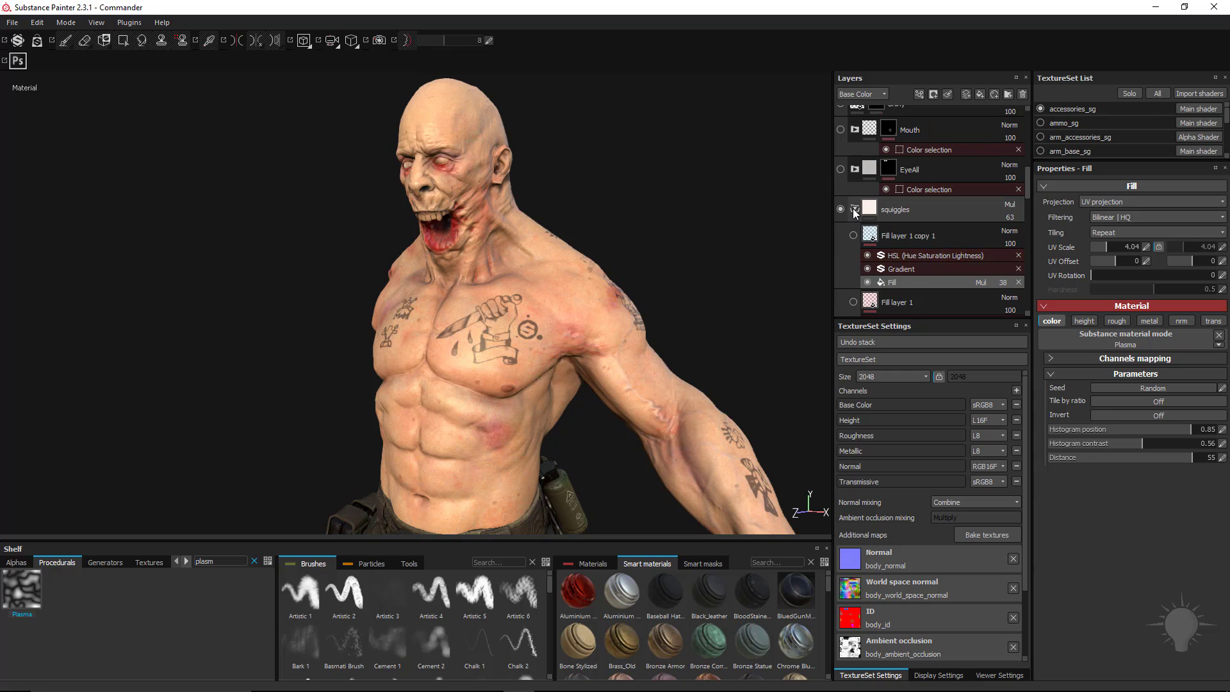
- Make the EyeAll folder visible and expand it, and inspect the character's eyes from both sides
click(855, 170)
scroll(955, 244, down, 2)
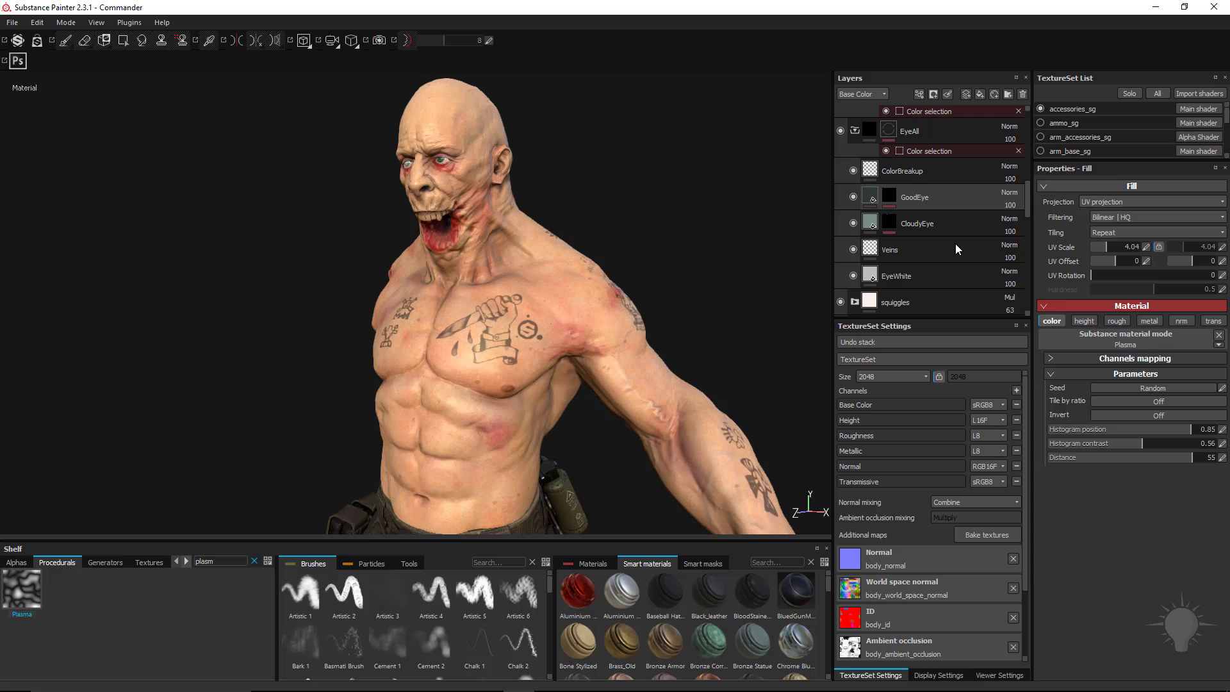
mouse_move(673, 189)
alt+mouse_down()
mouse_move(778, 190)
mouse_move(634, 182)
alt+mouse_up()
shift+right_drag(635, 182, 705, 183)
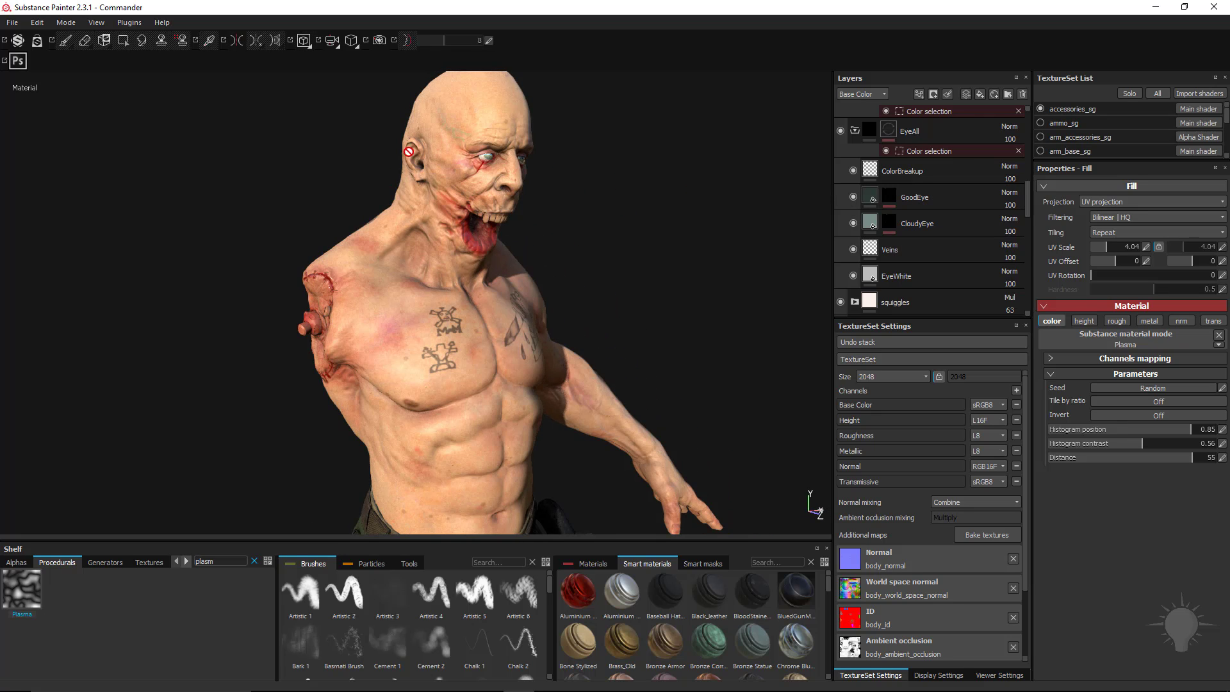
alt+drag(551, 186, 579, 180)
shift+right_drag(579, 179, 593, 177)
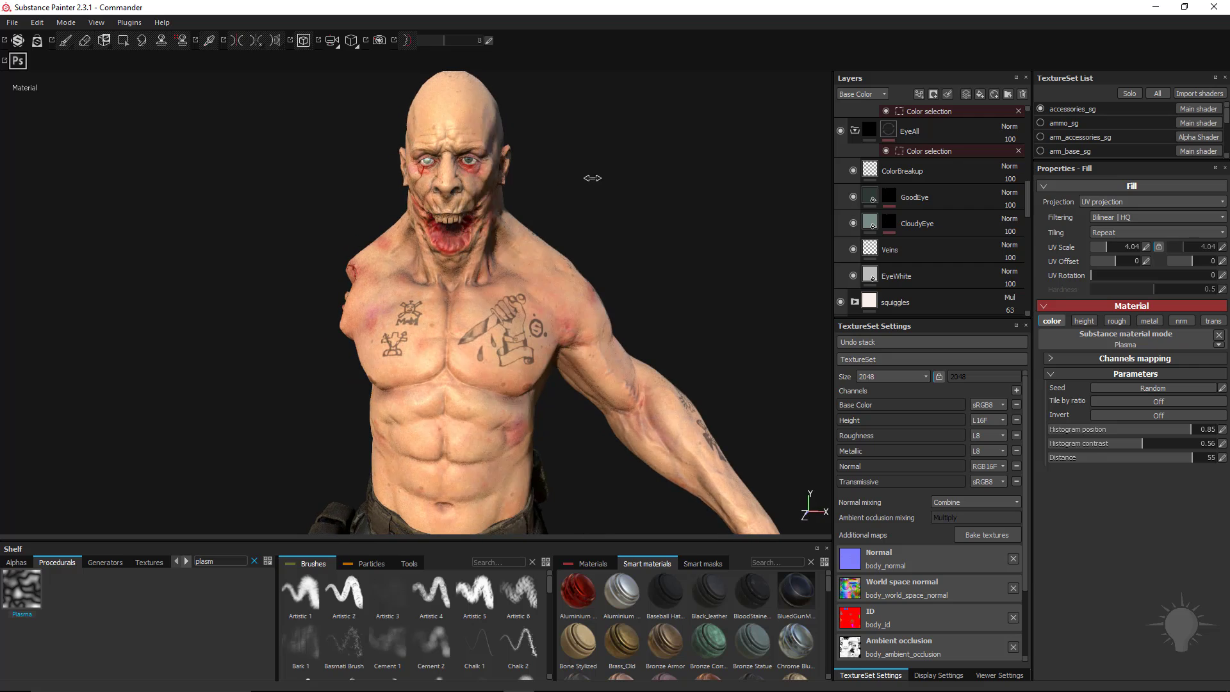
- Make the Mouth folder and the Shiny, Steel Rust and Wear, and Steel Rough layers visible
click(840, 207)
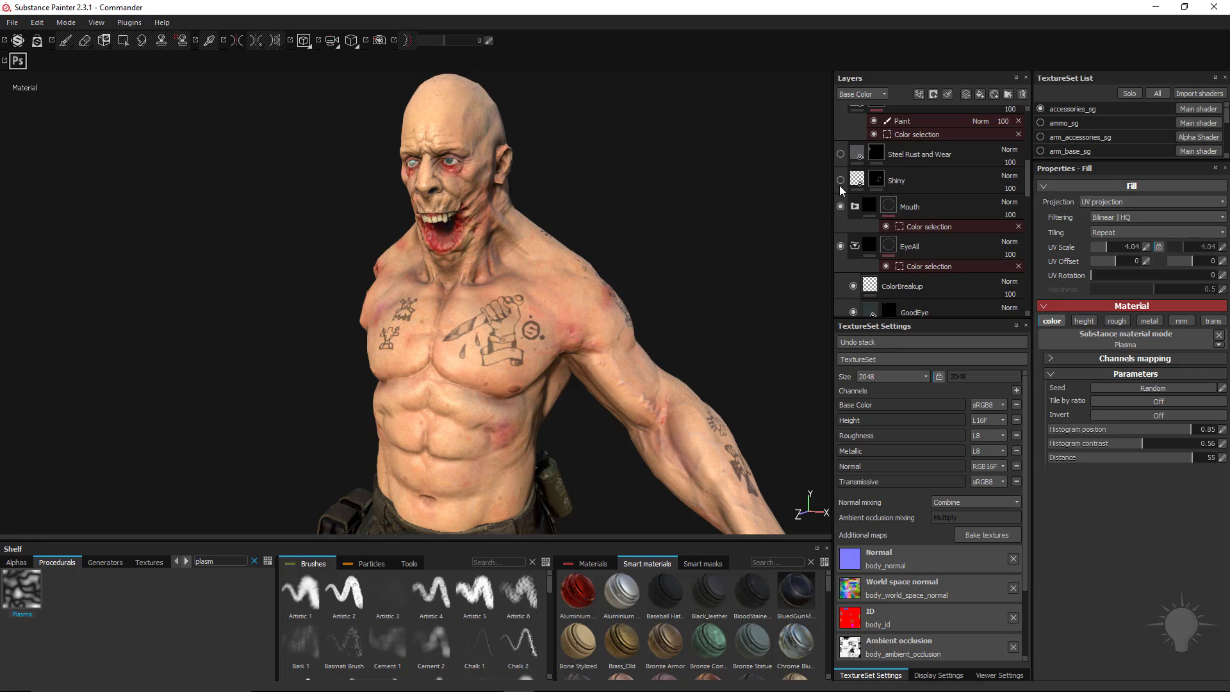
click(840, 181)
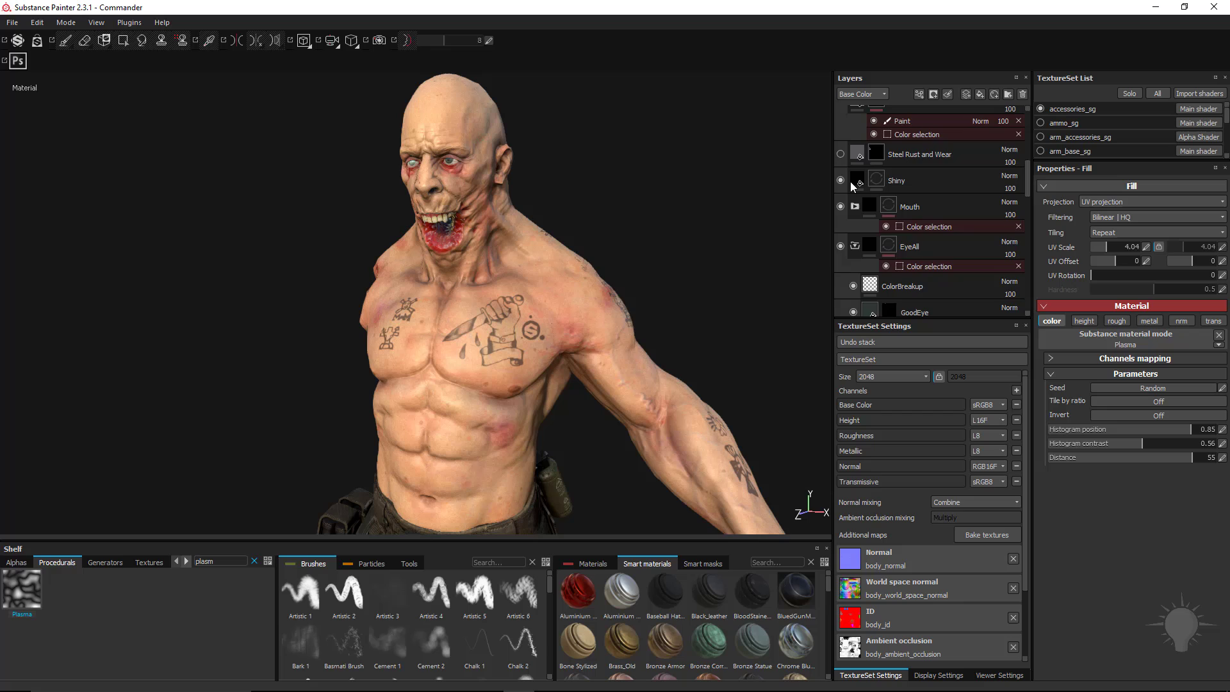
scroll(851, 182, up, 3)
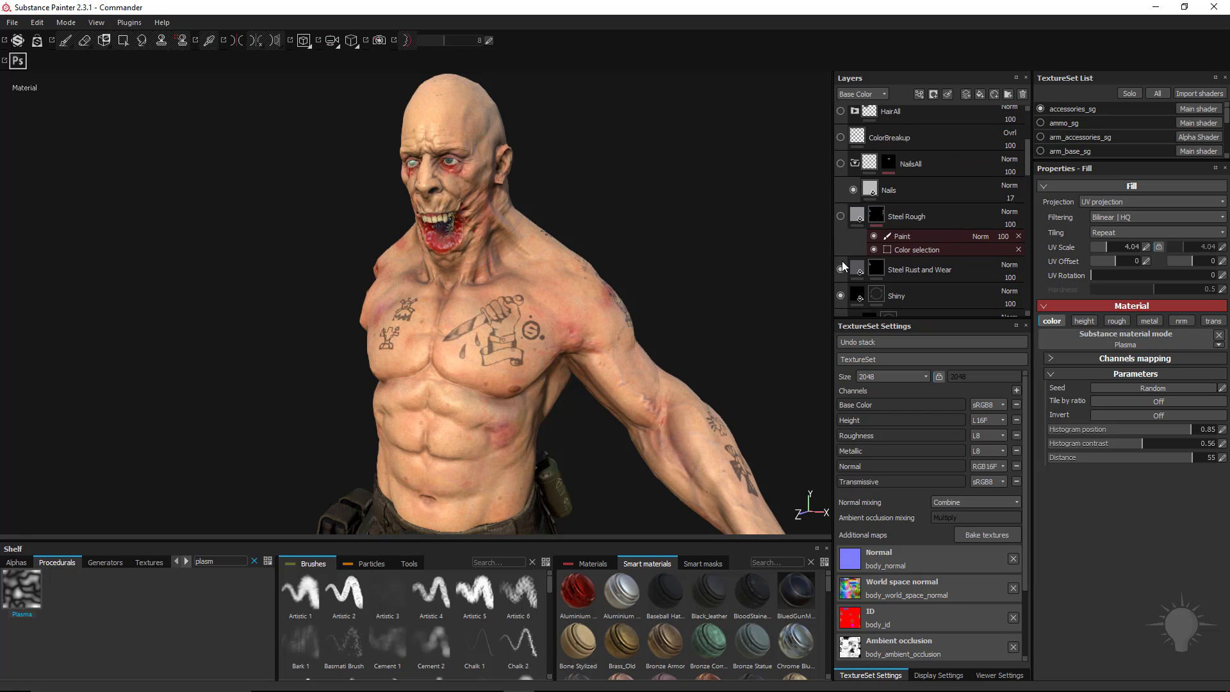
click(841, 269)
click(841, 216)
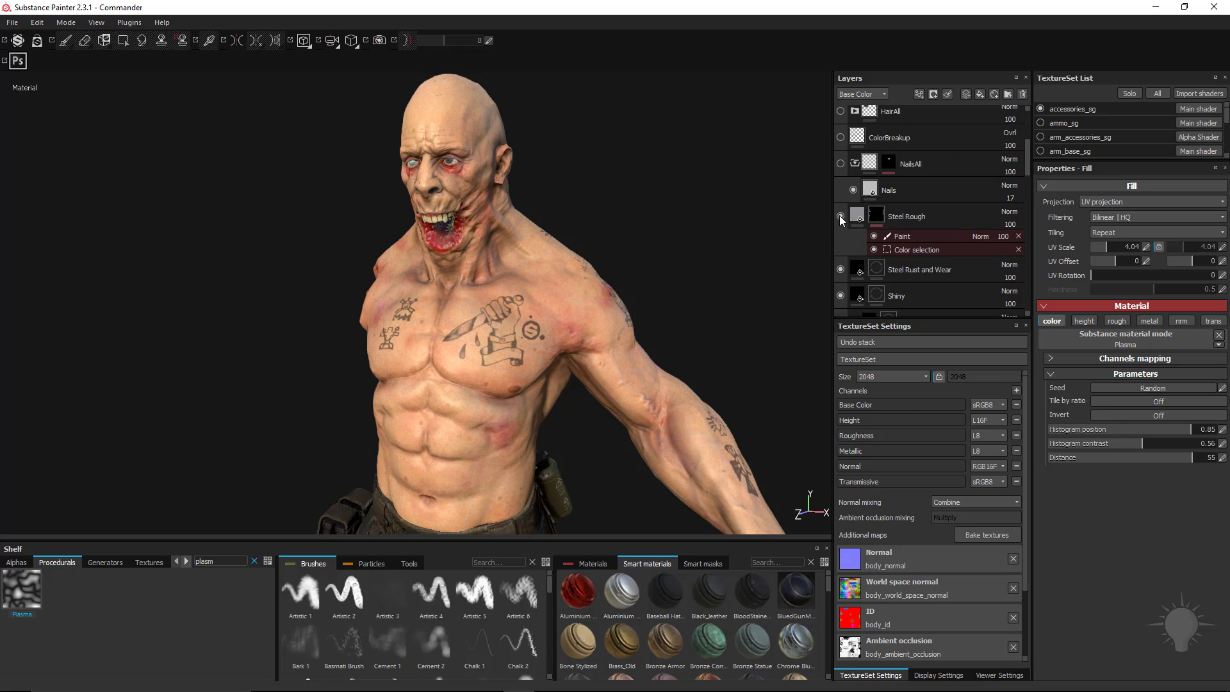
- Make the NailsAll folder and the ColorBreakup layer above it visible, checking the hand and torso
click(841, 164)
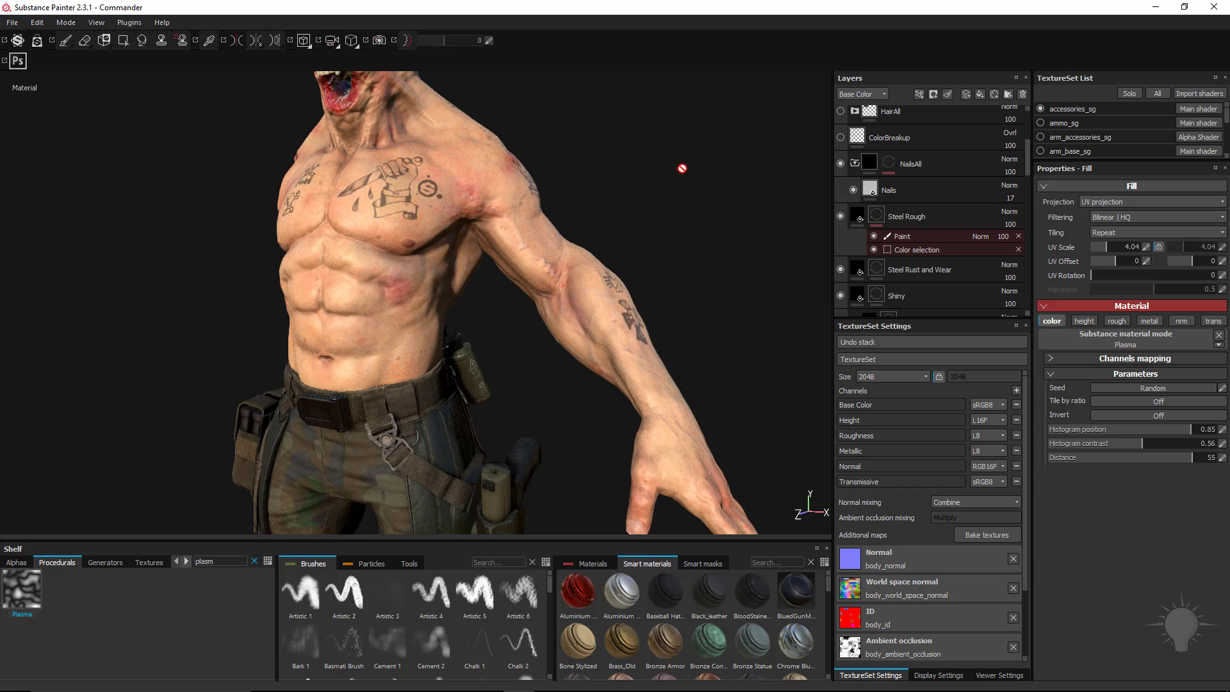
alt+drag(682, 168, 640, 194)
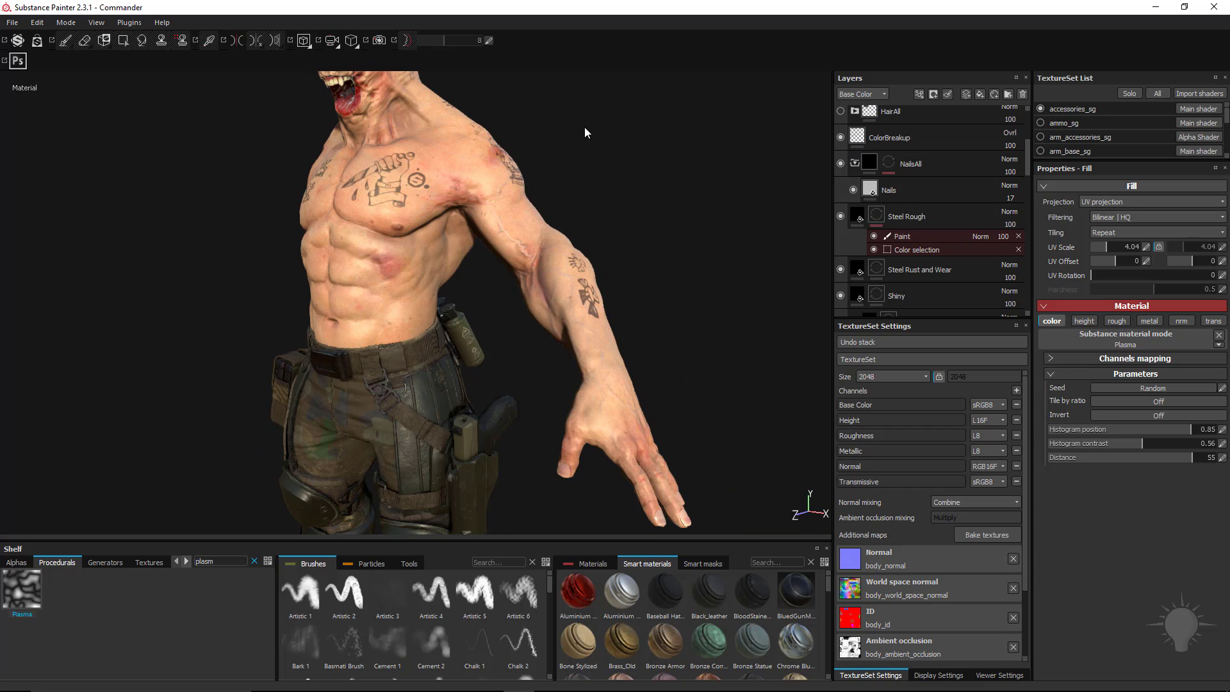
alt+middle_drag(584, 133, 739, 246)
shift+right_drag(751, 200, 756, 202)
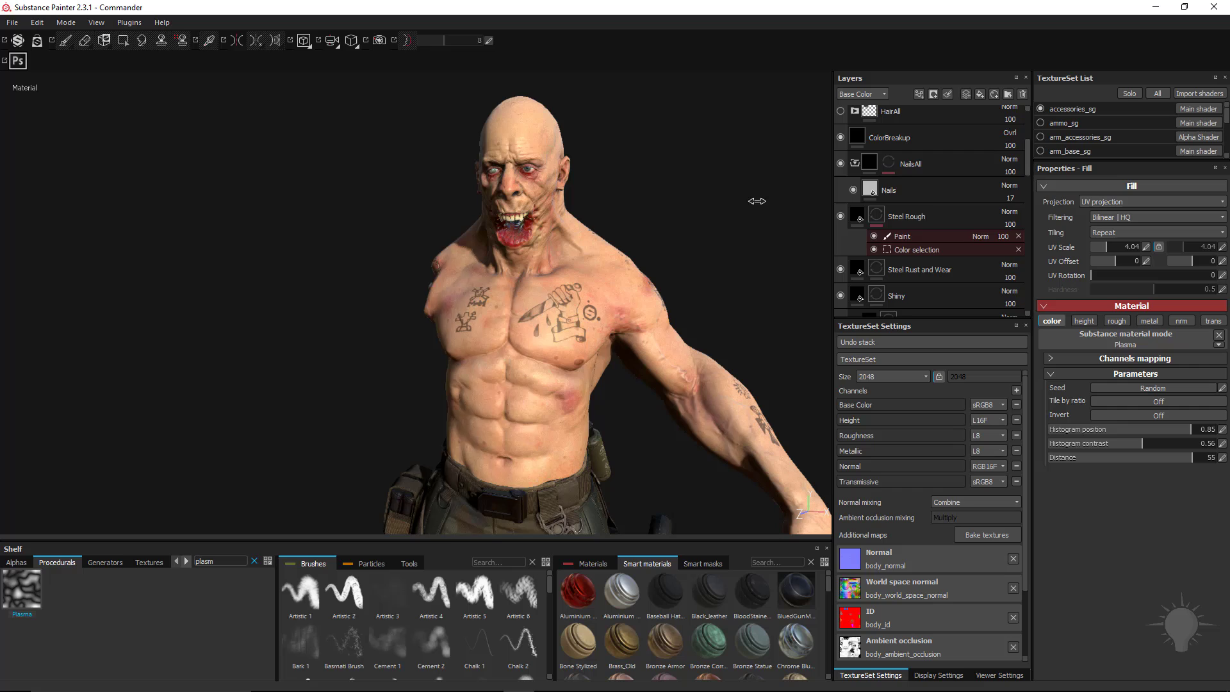
- Make the HairAll folder and the SSS layer visible, and inspect the body_thickness map in the SSS layer's Fill effect
scroll(842, 218, up, 2)
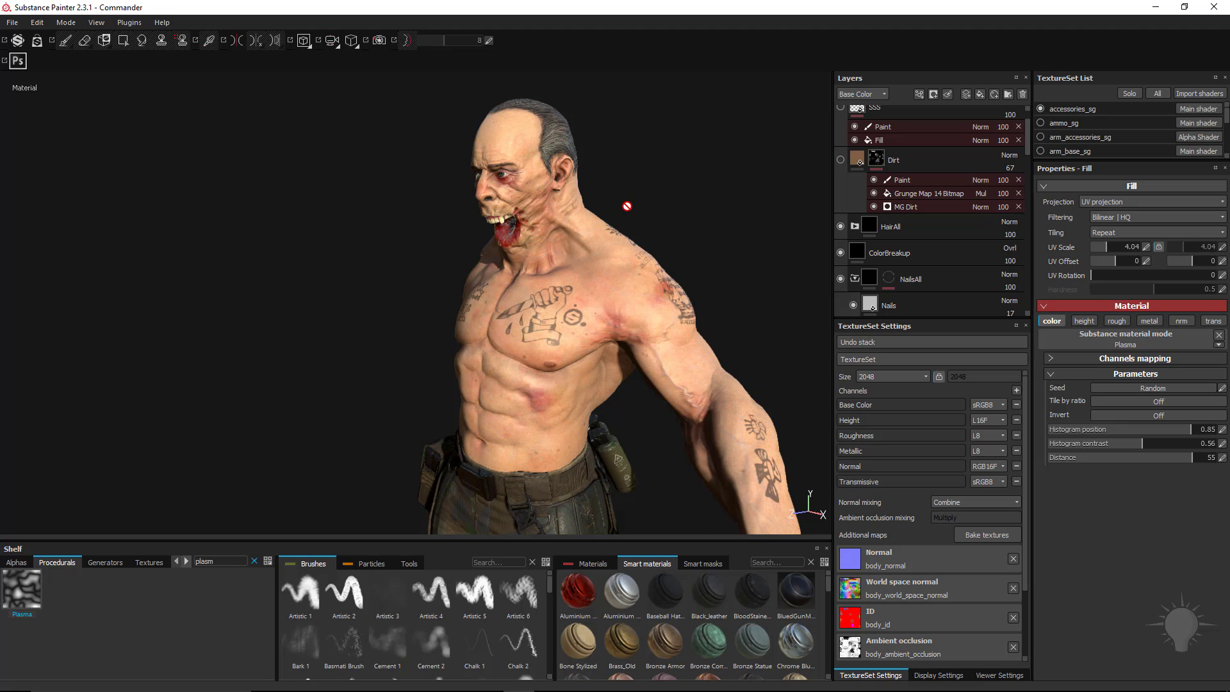
scroll(886, 150, up, 1)
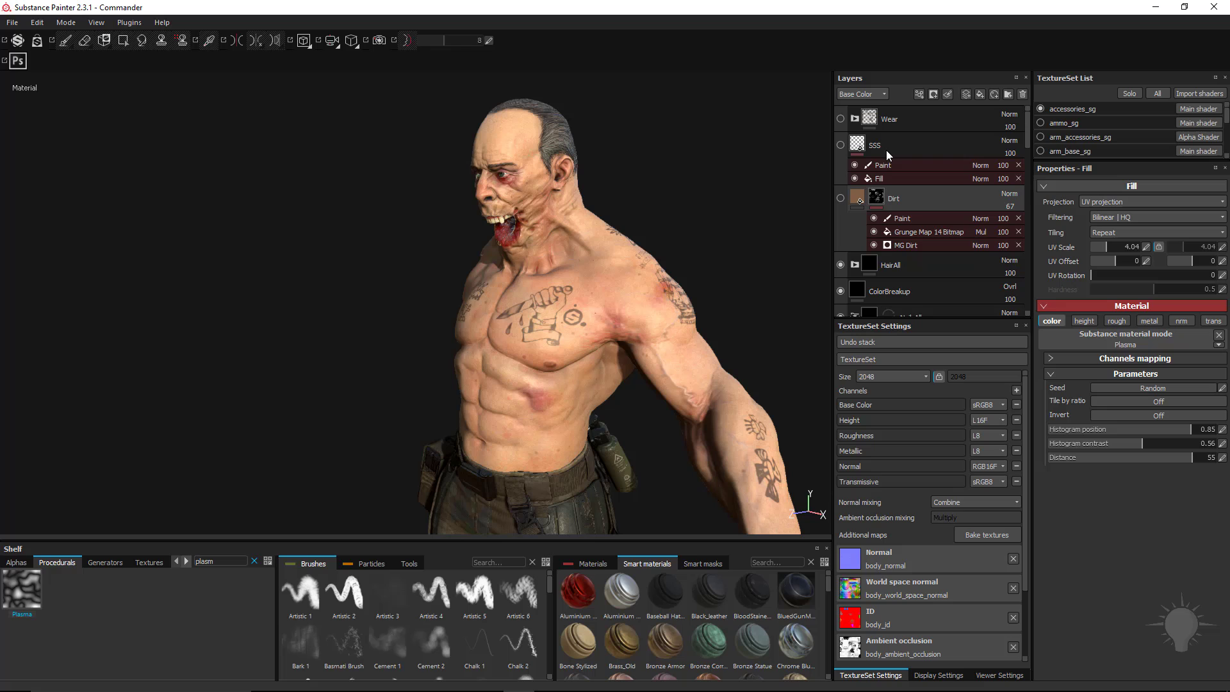
click(890, 179)
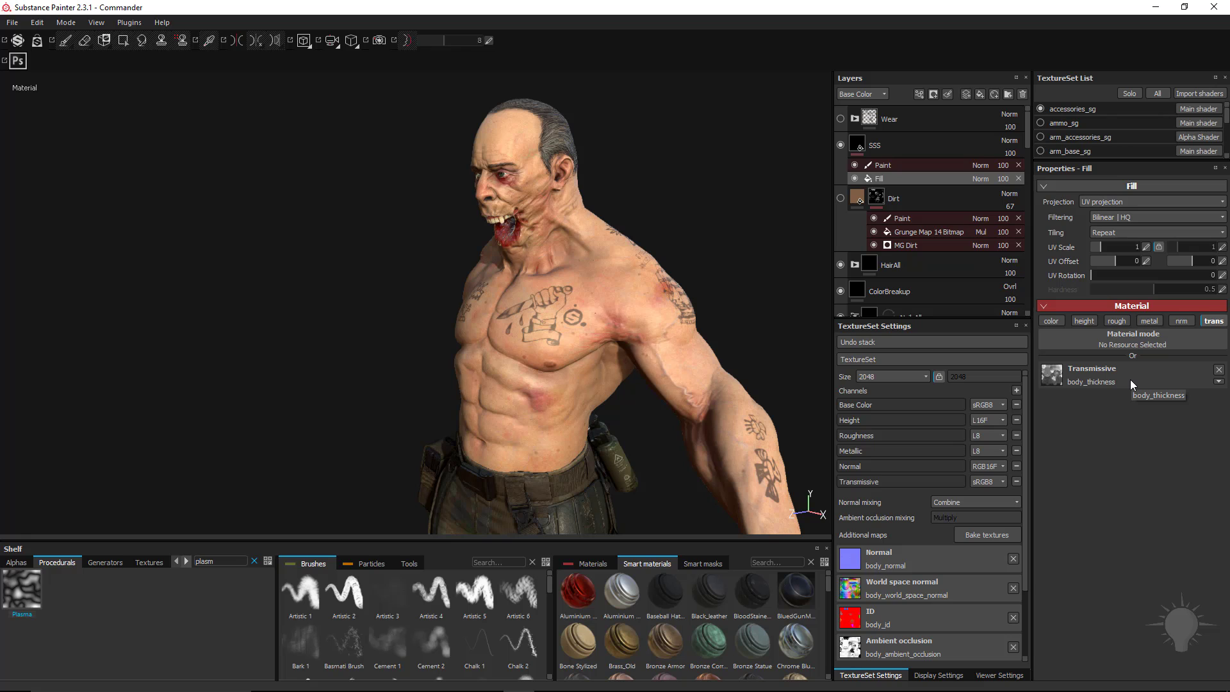
alt+drag(676, 228, 773, 201)
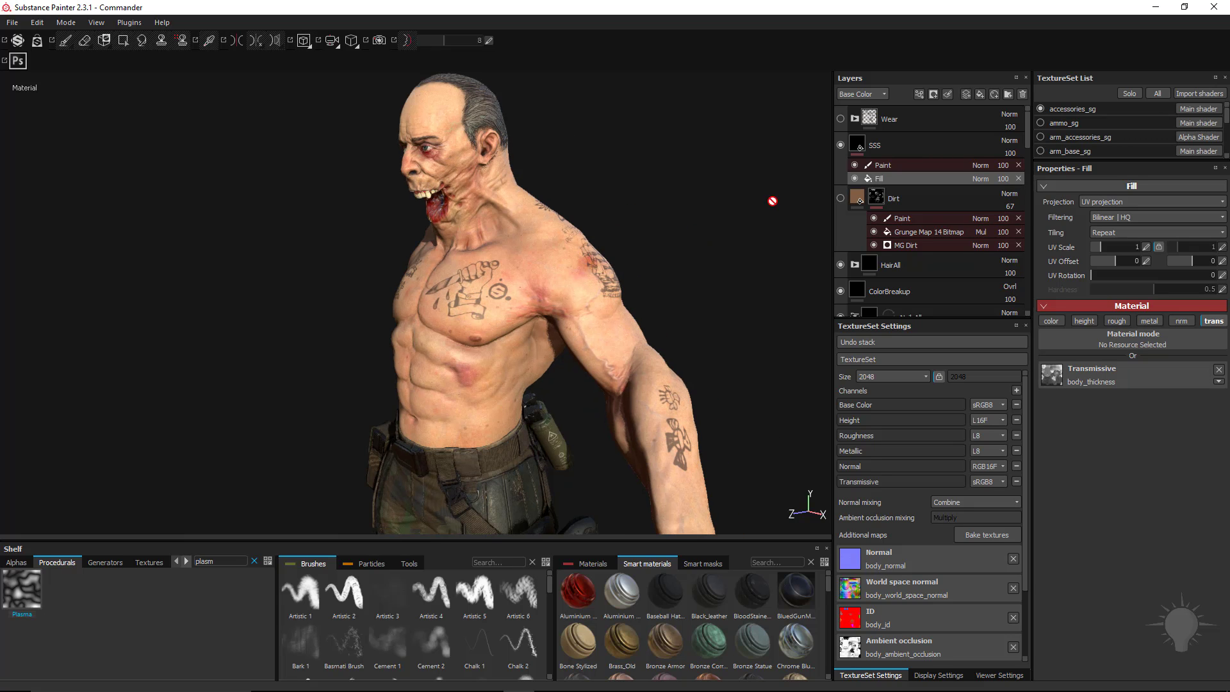
- Select the SSS layer's Paint effect and examine the texture set's channels and additional baked maps
click(914, 168)
alt+drag(660, 244, 704, 242)
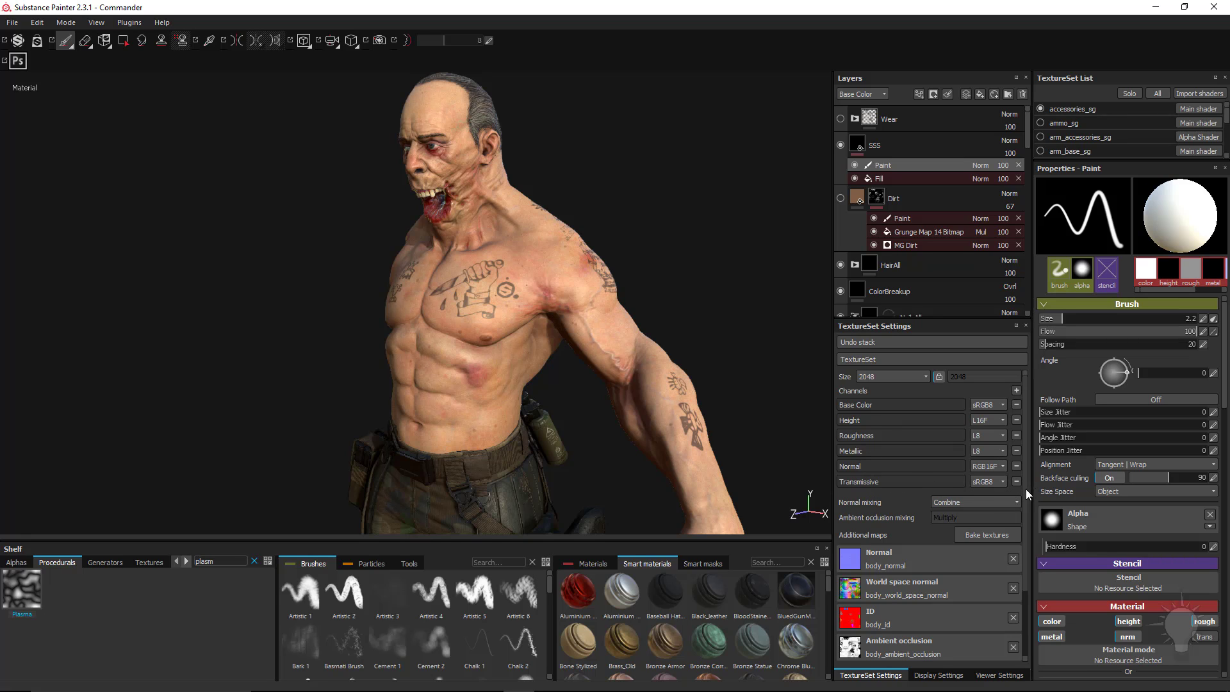
scroll(1025, 490, down, 3)
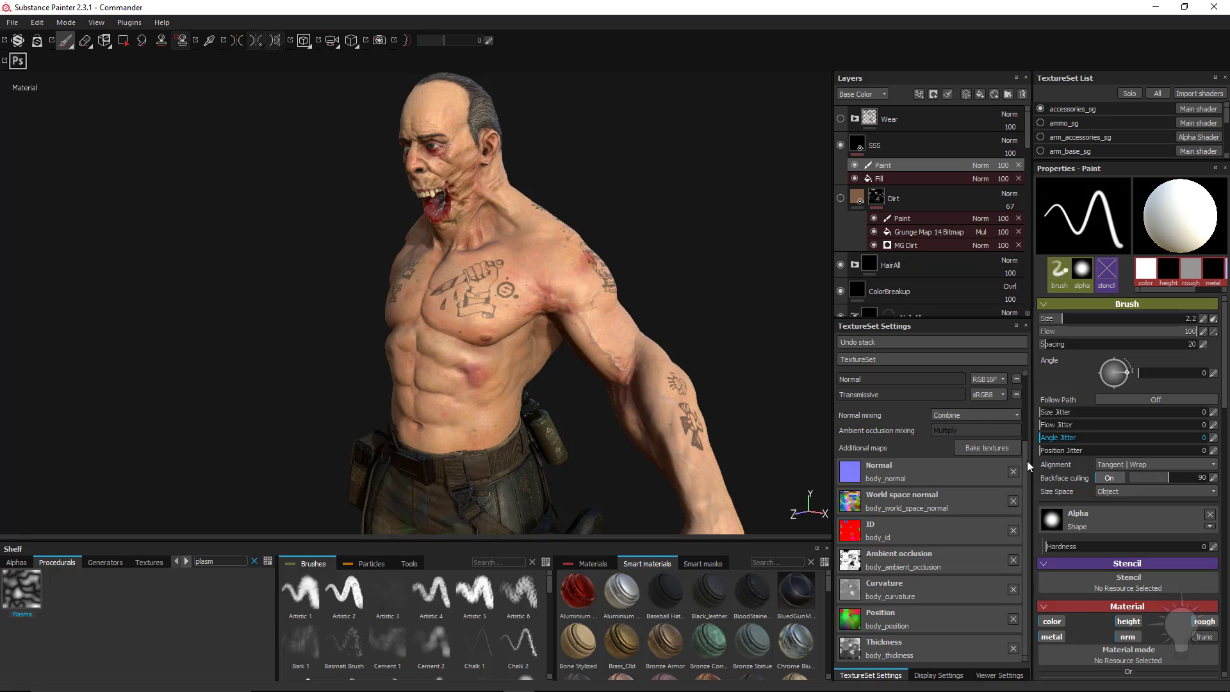
scroll(1025, 460, up, 3)
- Display the Skin Shader's parameters and rotate the environment lighting to 275
click(1008, 676)
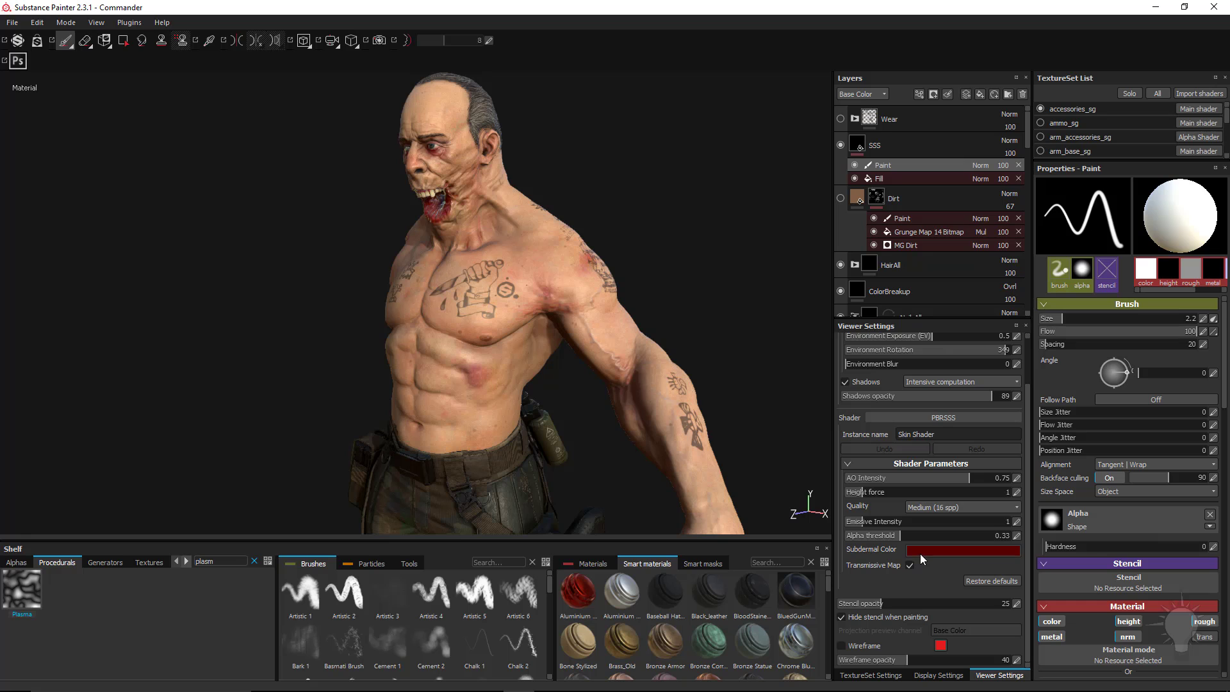
shift+right_drag(677, 239, 646, 238)
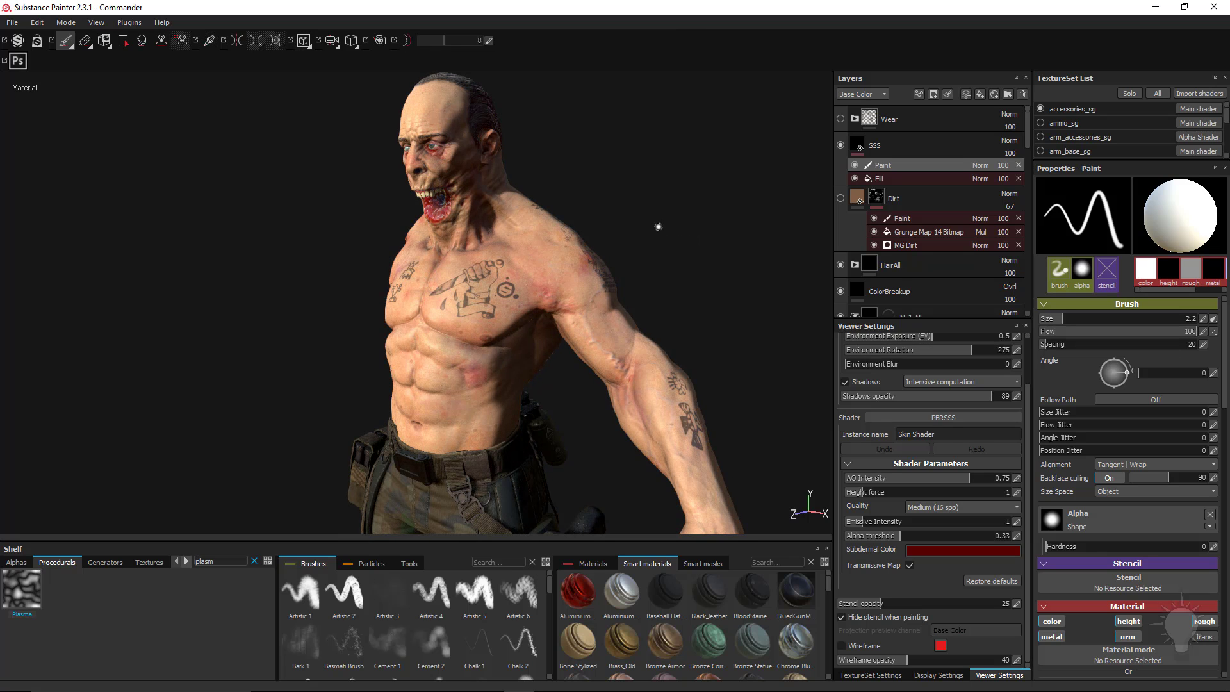
- View the Transmissive channel on its own, examine the torso, arm and hand, and return to the full material view
key(c)
key(c)
key(c)
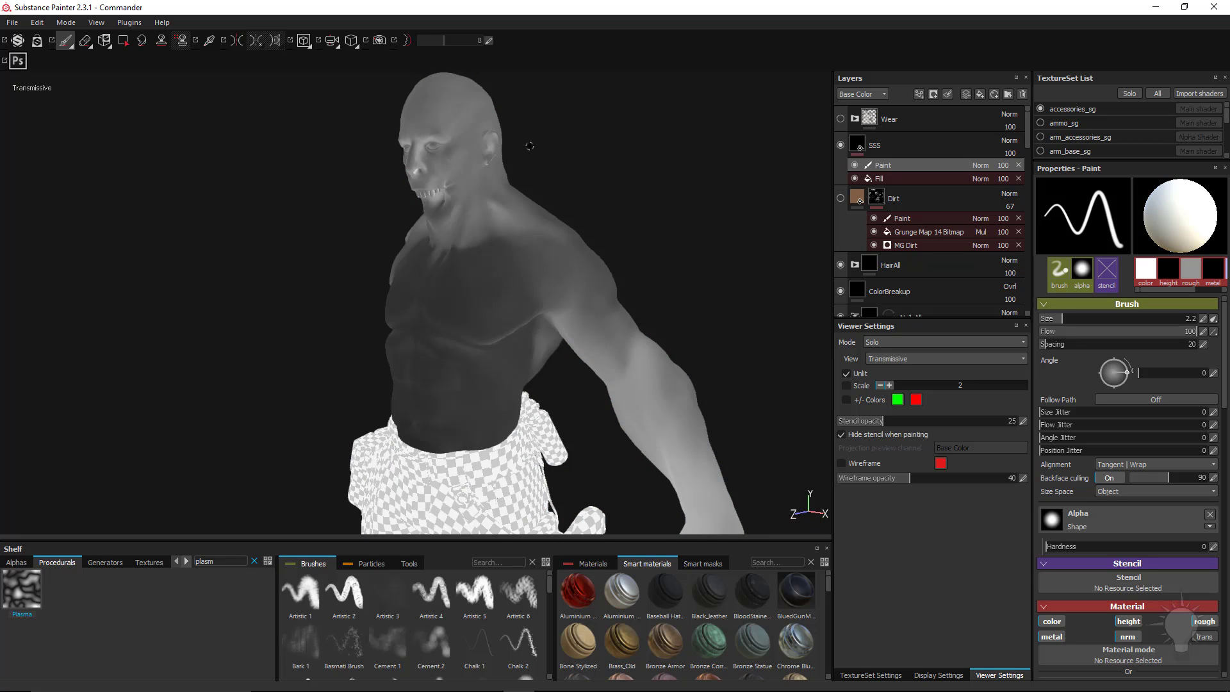
alt+drag(656, 240, 667, 212)
alt+drag(420, 250, 667, 312)
alt+middle_drag(667, 312, 606, 144)
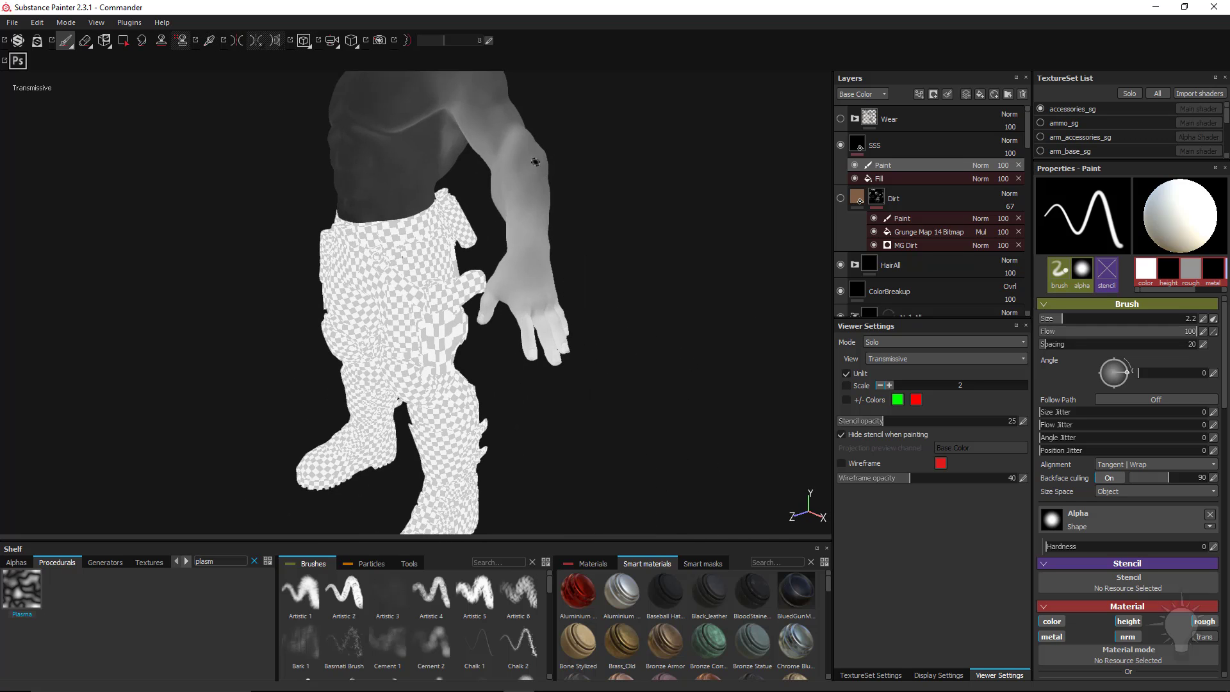
alt+middle_drag(536, 162, 630, 276)
alt+drag(630, 276, 726, 261)
alt+right_drag(726, 261, 652, 165)
alt+middle_drag(652, 165, 602, 175)
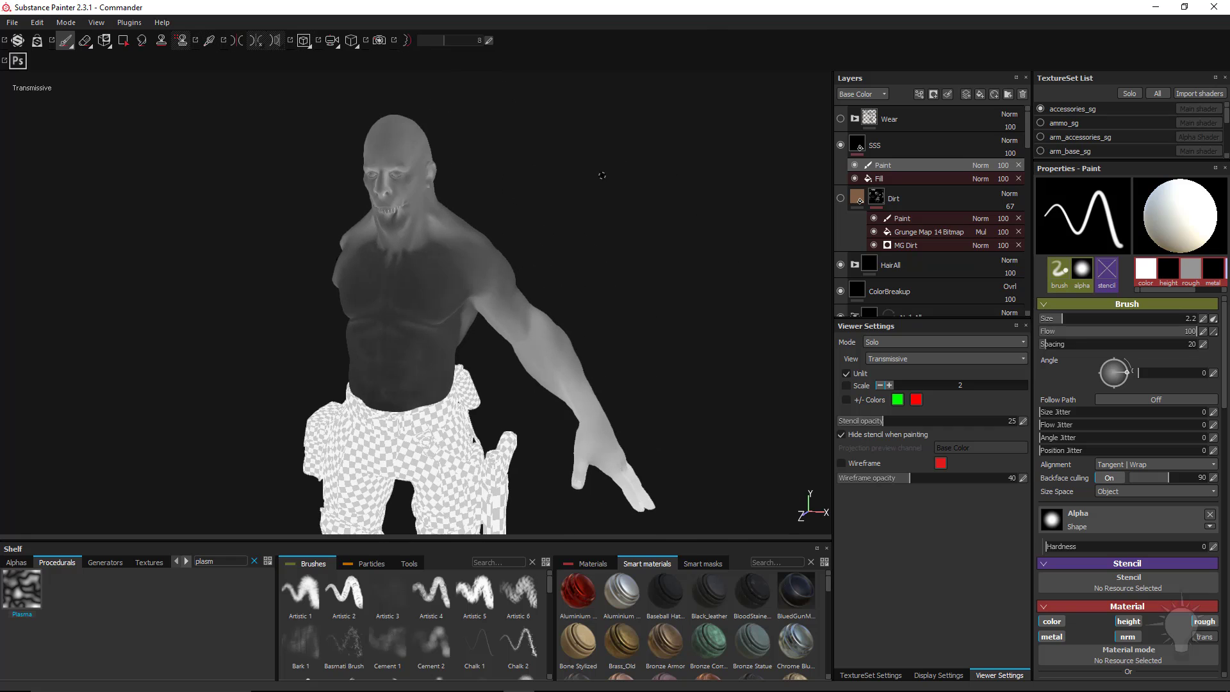
key(m)
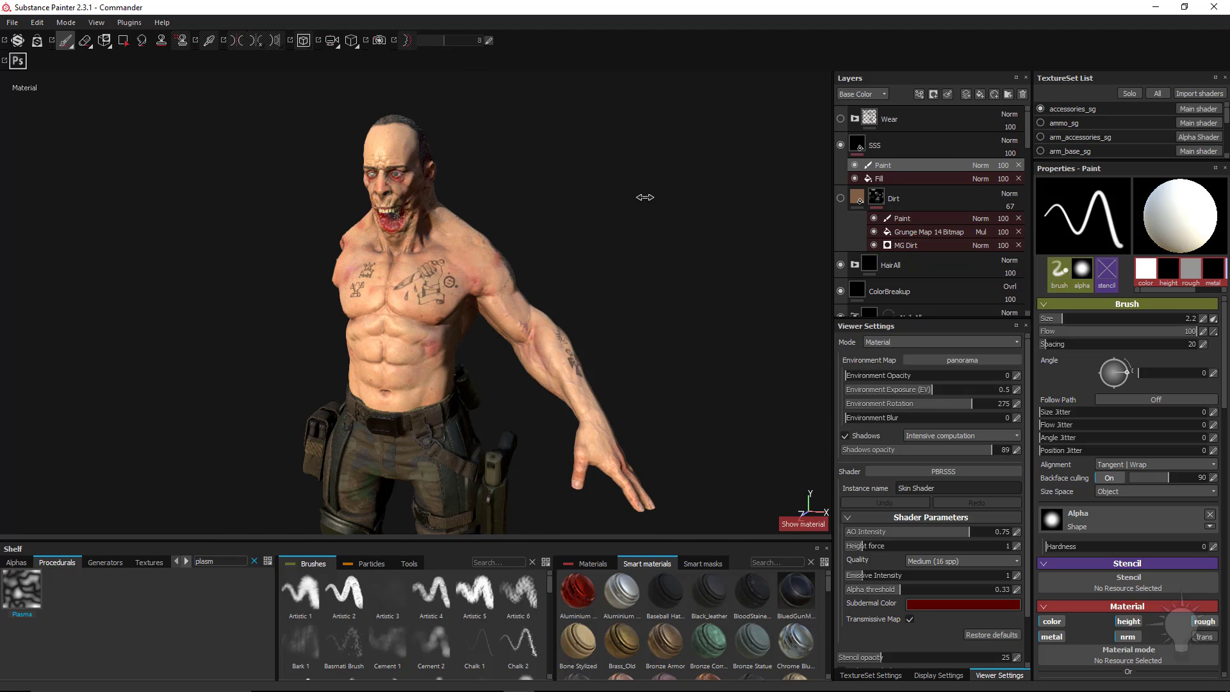
- Make the Wear folder and all texture sets visible, and rotate the environment lighting to 158
shift+right_drag(641, 193, 369, 270)
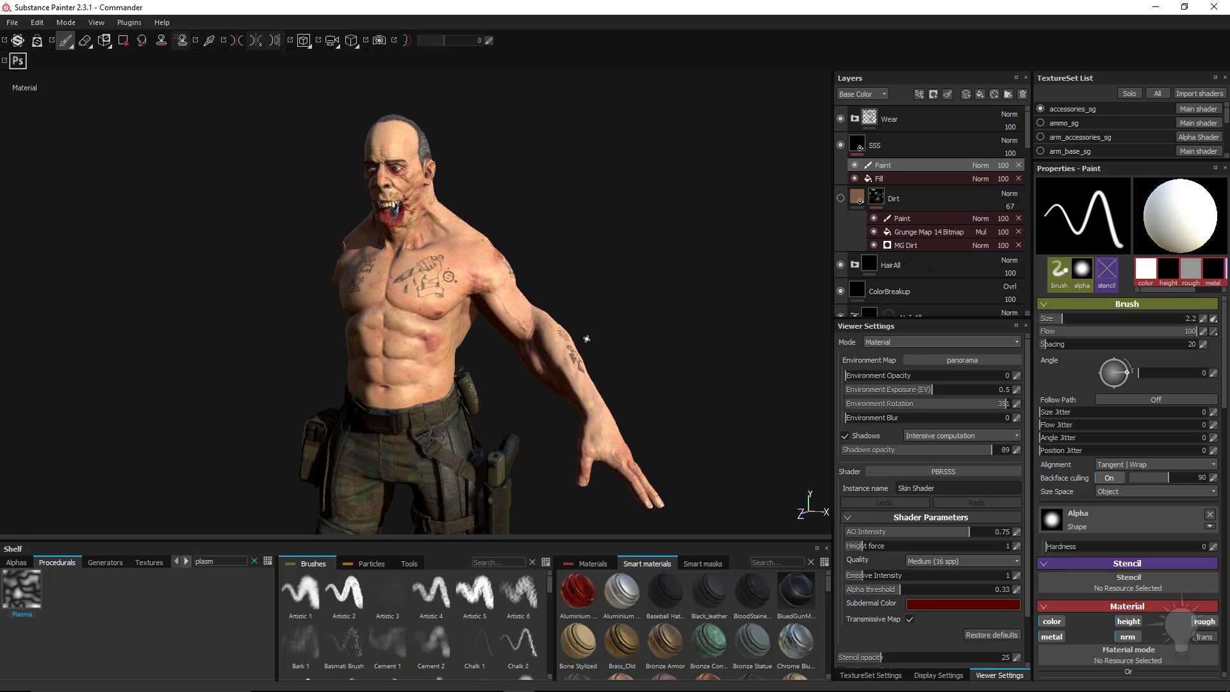
click(1157, 93)
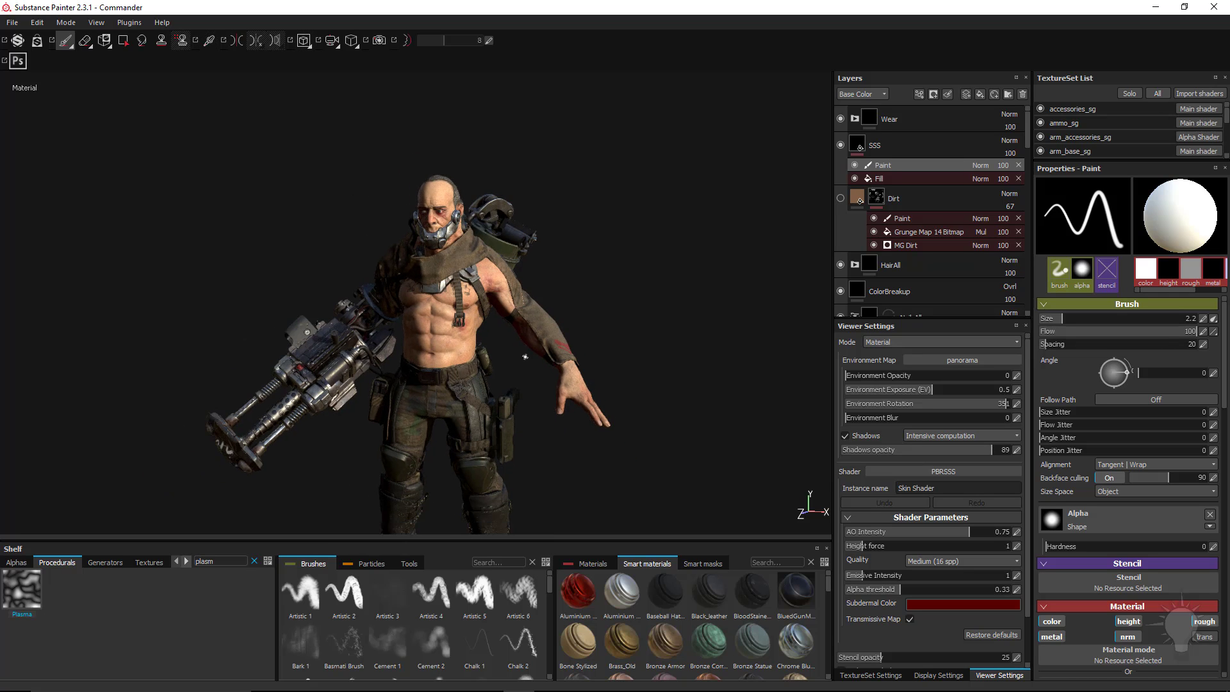
alt+drag(690, 319, 708, 308)
shift+right_drag(709, 308, 757, 307)
alt+drag(731, 294, 709, 280)
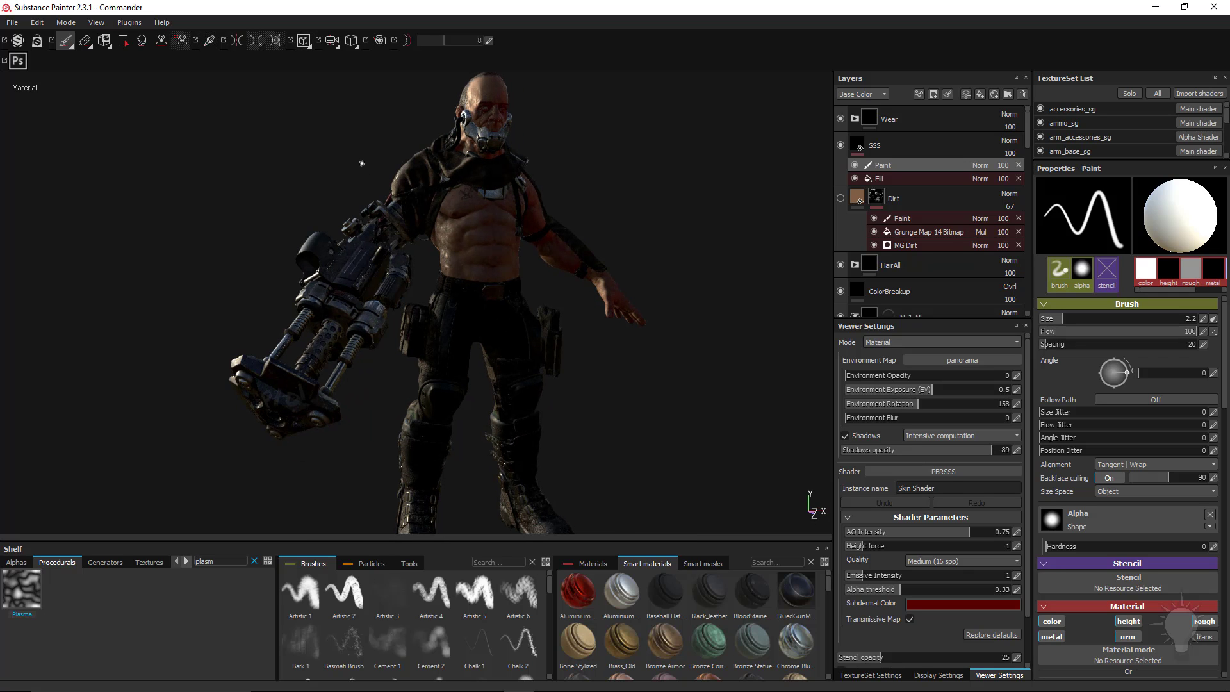
- Start the Iray render and expand the Dome parameters to review the dome and ground options
click(380, 40)
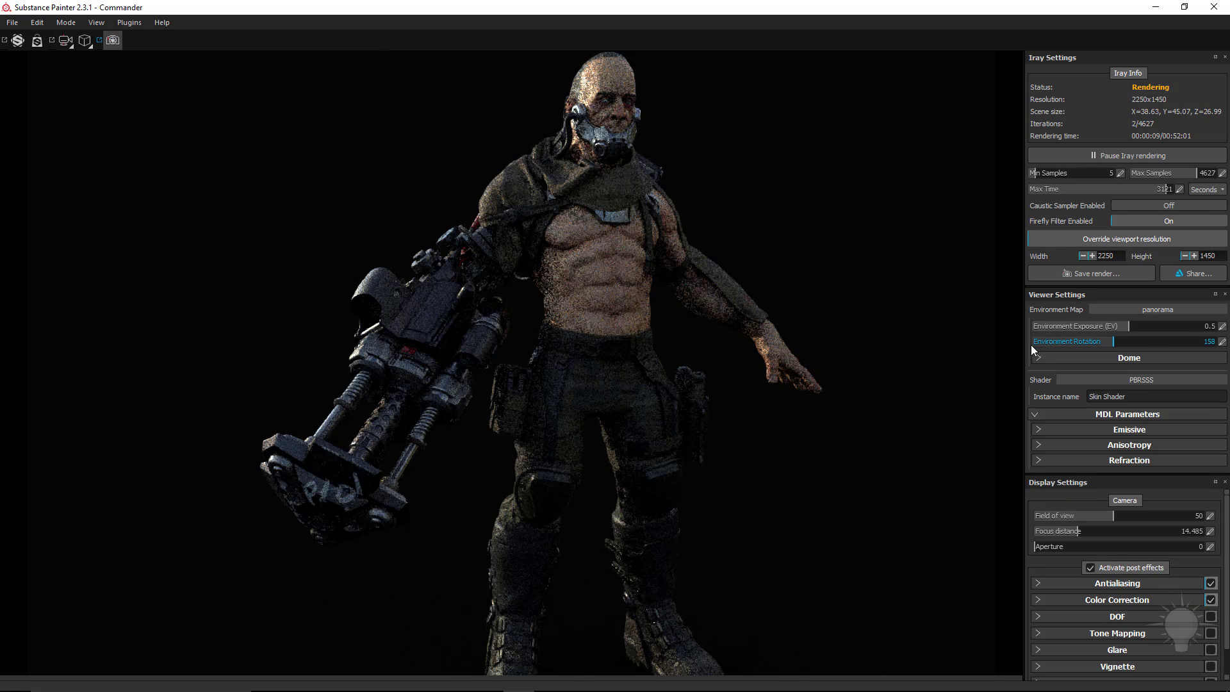
click(1039, 358)
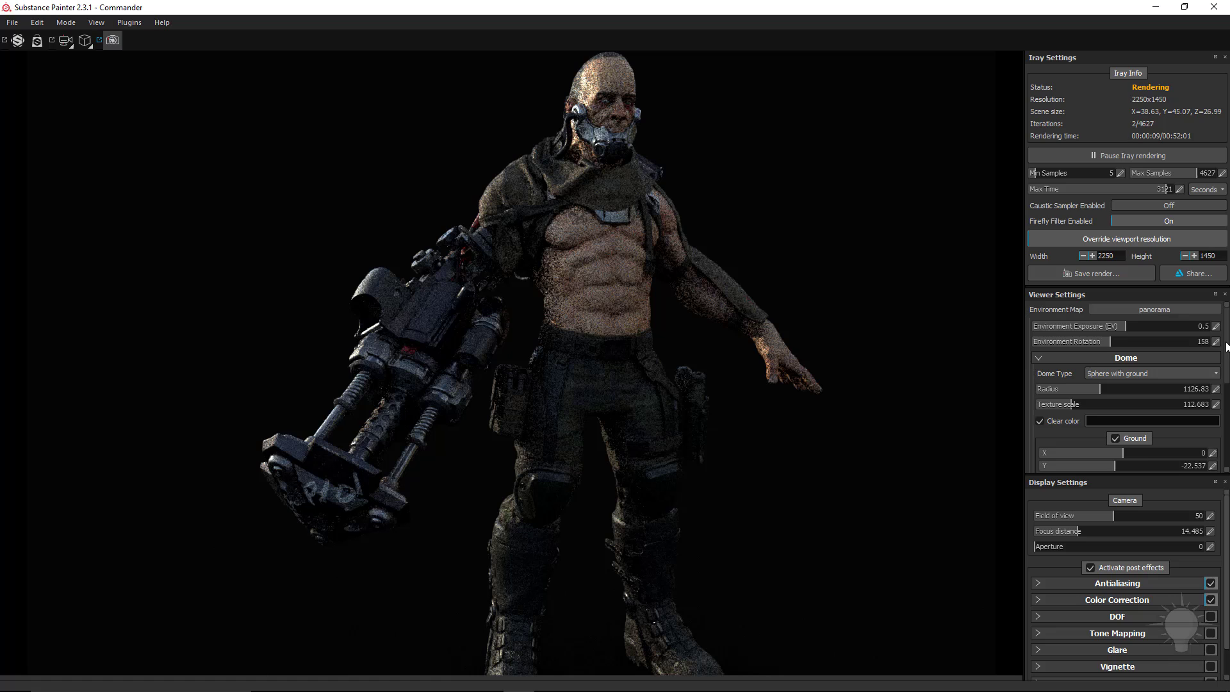
scroll(1218, 378, down, 1)
scroll(1126, 384, down, 3)
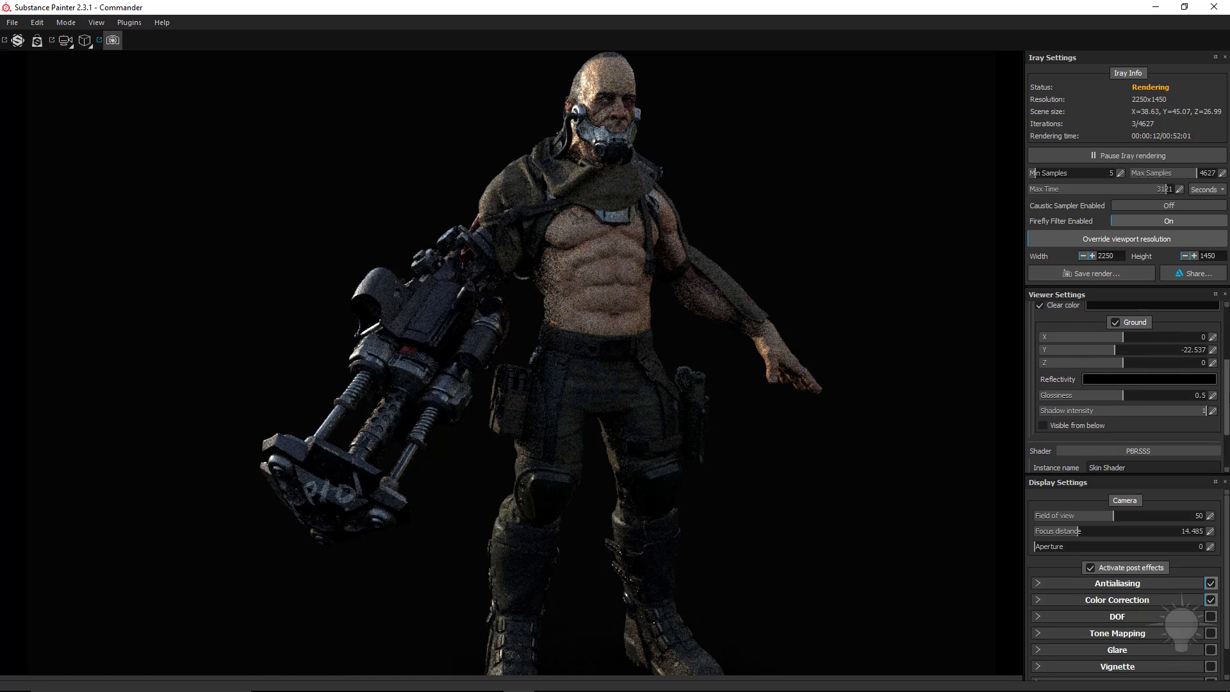
scroll(1088, 432, up, 4)
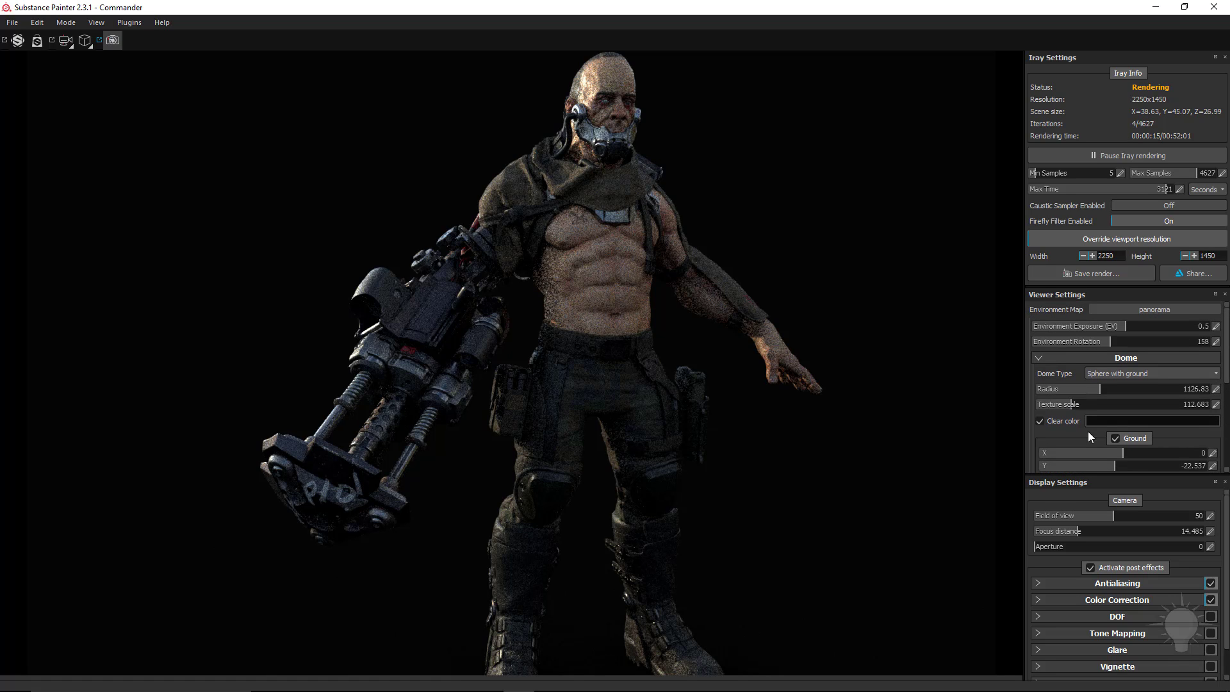
- Disable the dome's clear color and set the environment map to bonifacio_street
click(1039, 421)
click(1155, 310)
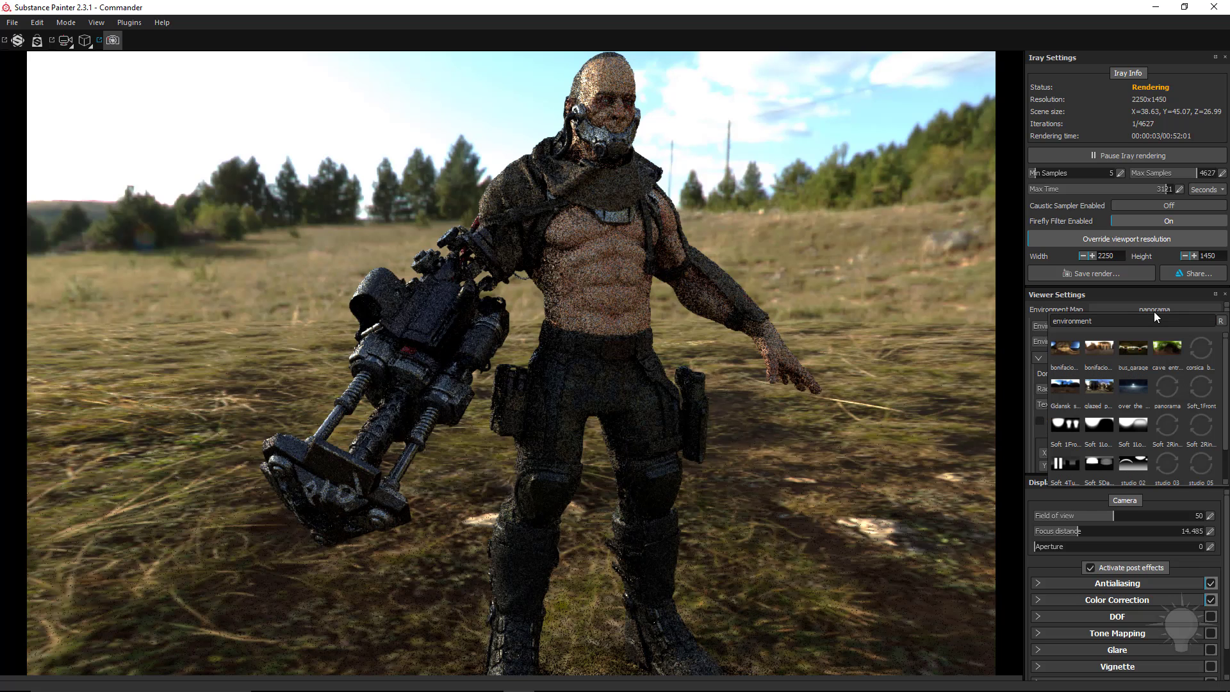
click(1100, 348)
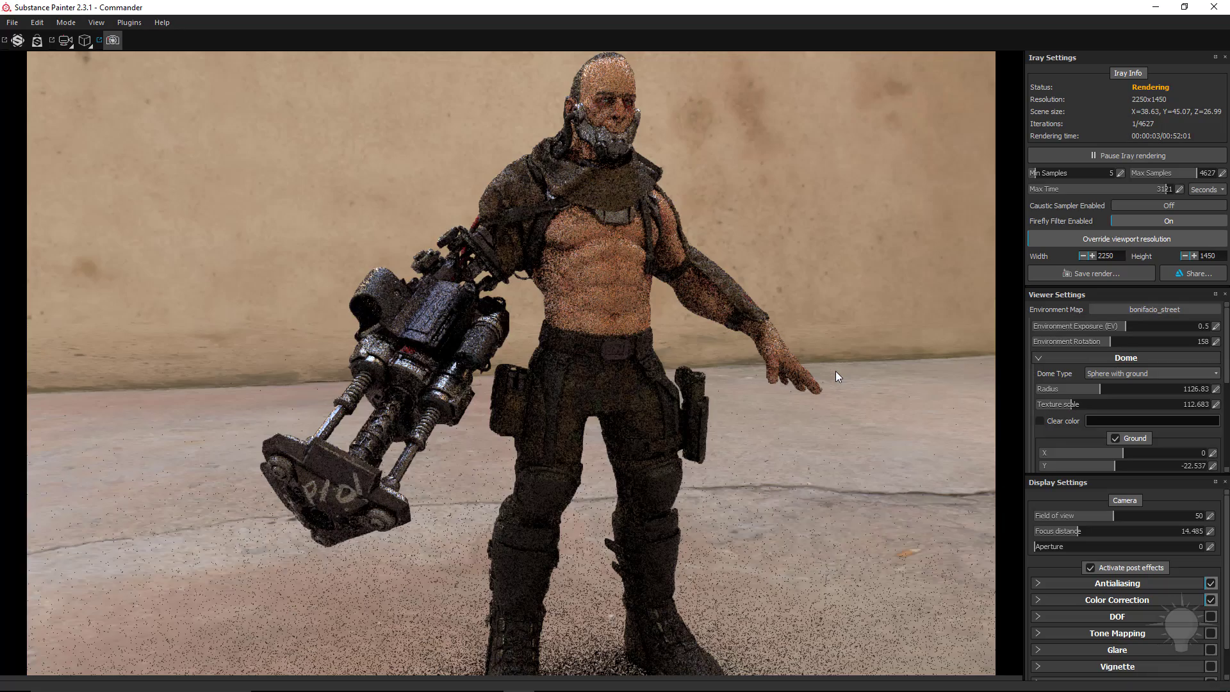
- Frame the whole character from slightly above in the render and rotate the environment to 248
alt+right_drag(886, 382, 739, 298)
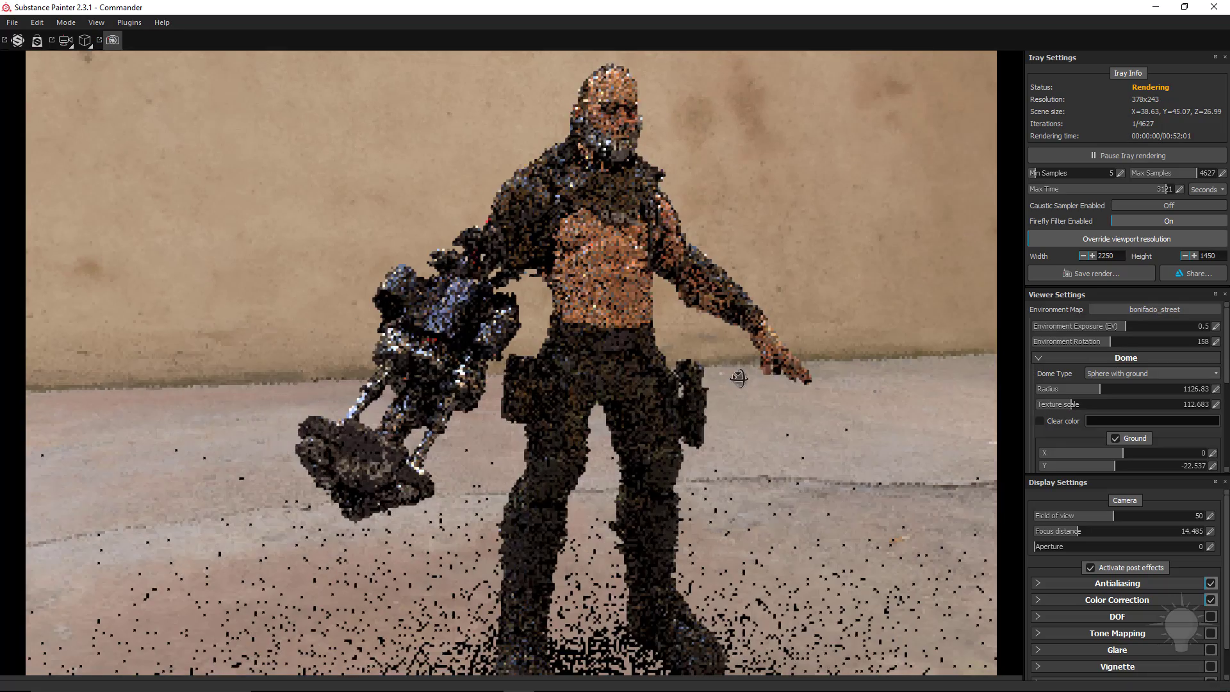
alt+drag(738, 379, 618, 394)
alt+drag(739, 414, 816, 267)
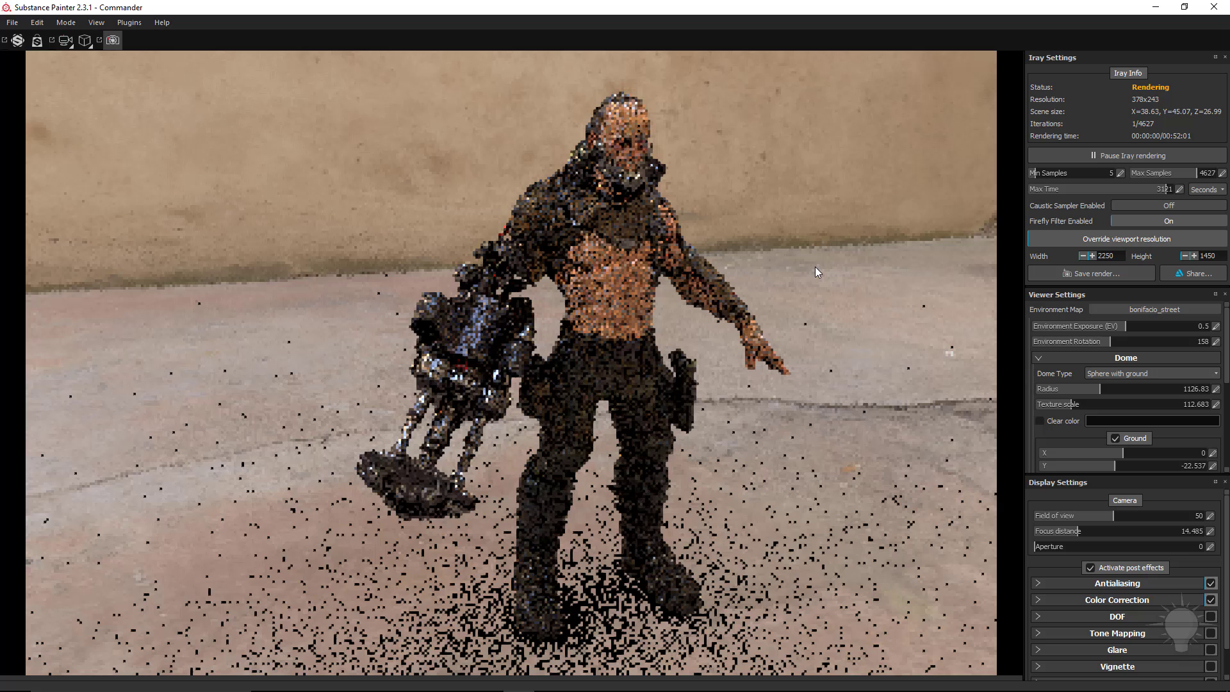
shift+right_drag(815, 267, 850, 266)
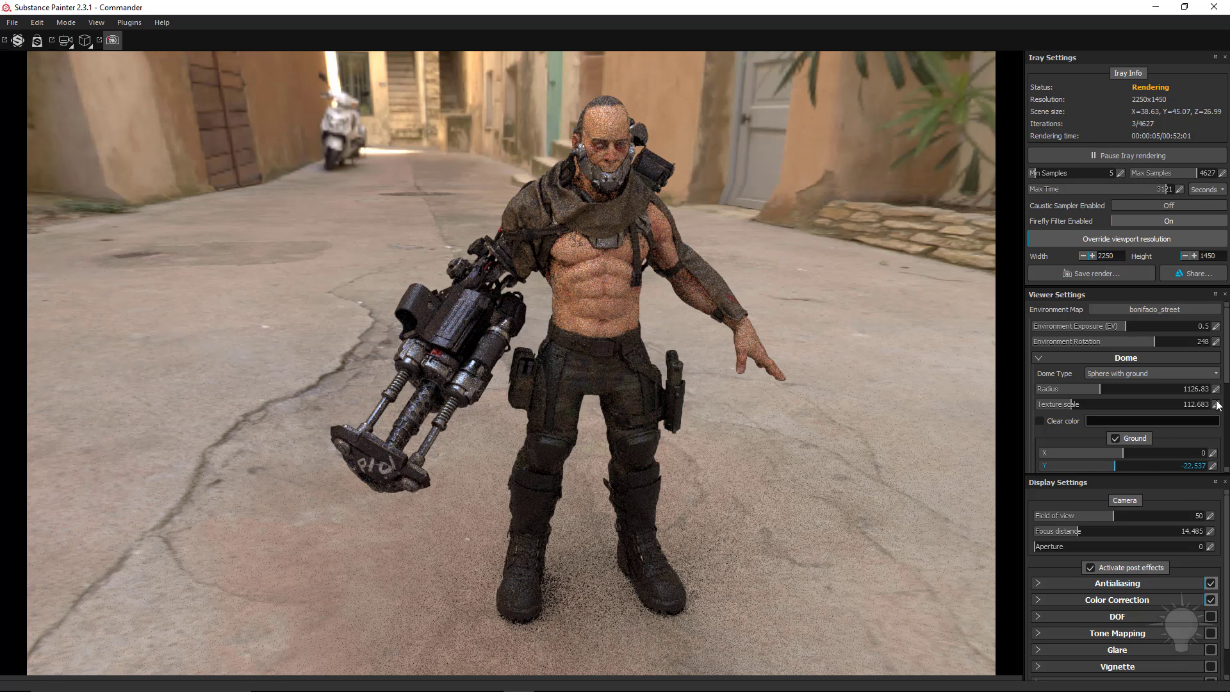
- Review the ground and MDL parameters, and reframe the render closer on the character's upper body from above
drag(1227, 363, 1227, 447)
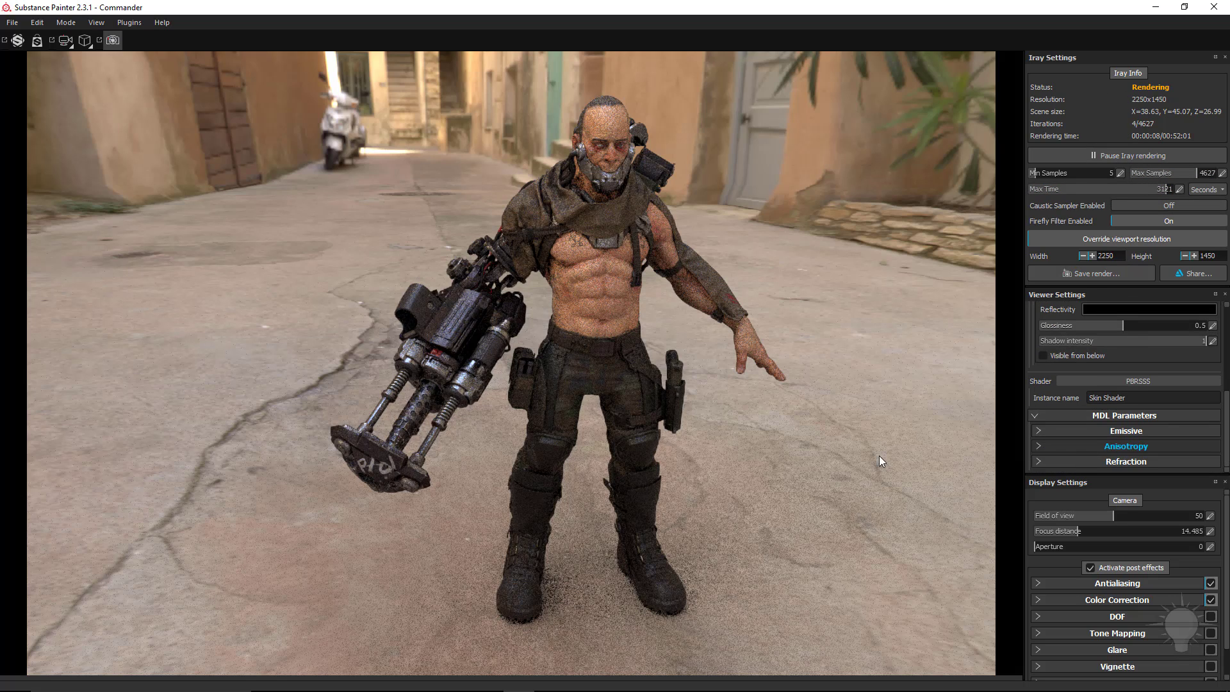
drag(1226, 567, 1227, 481)
alt+drag(737, 349, 817, 357)
alt+right_drag(817, 356, 858, 455)
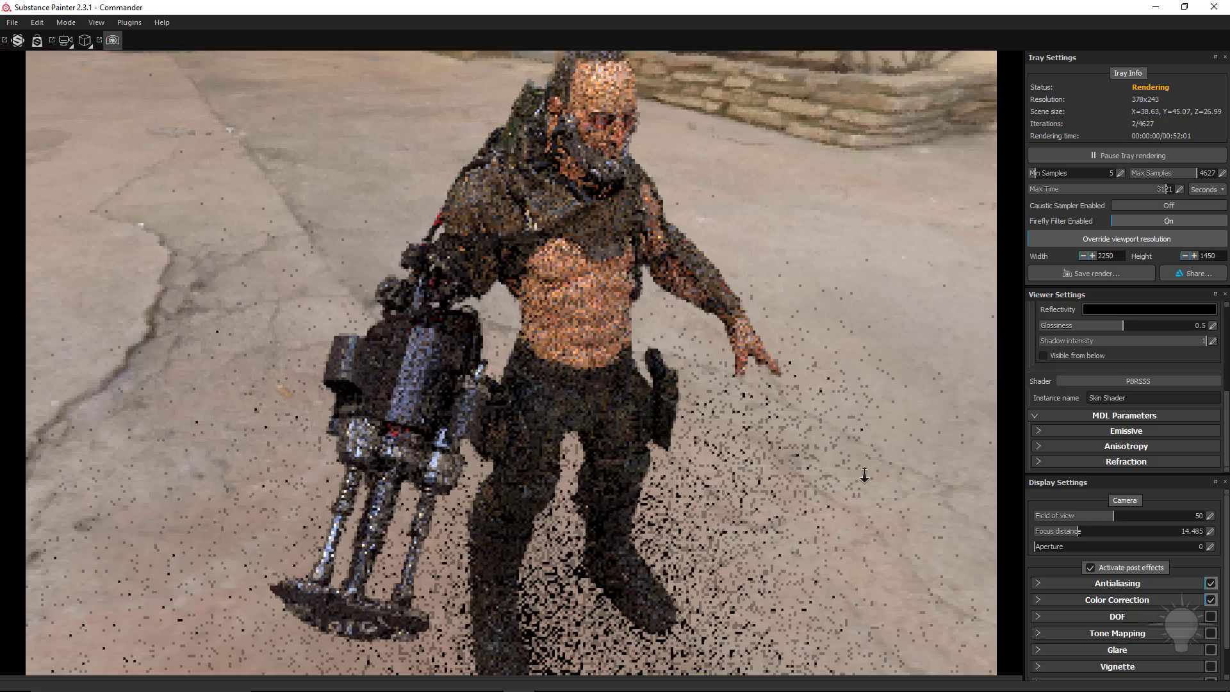
alt+middle_drag(765, 367, 820, 496)
alt+right_drag(797, 422, 844, 497)
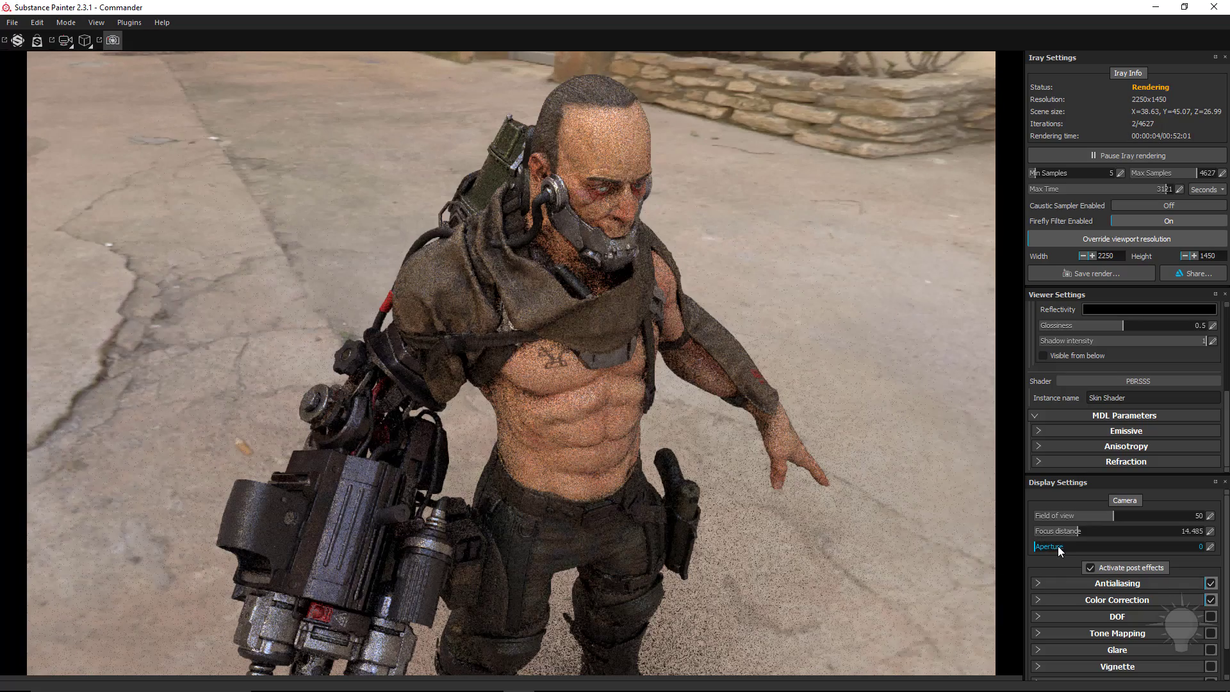
- Try a camera aperture of 0.68 focused on the character's face, and reduce the aperture to 0.14
drag(1060, 551, 1066, 550)
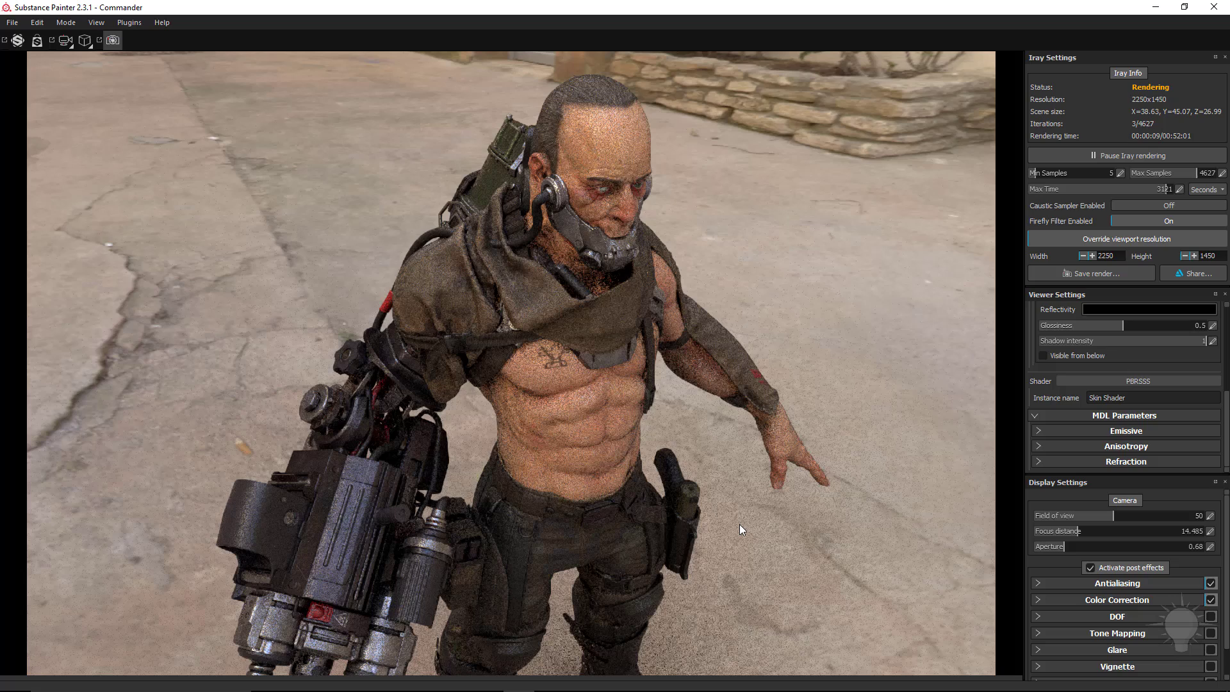
click(608, 166)
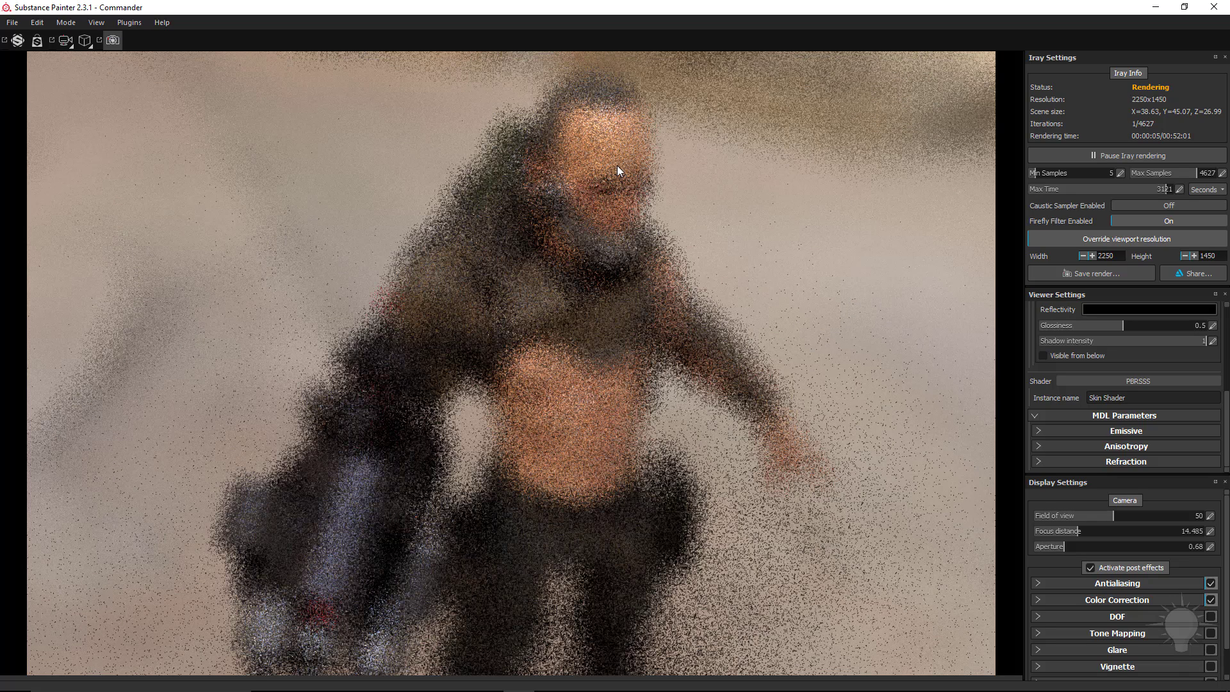
ctrl+middle_click(617, 165)
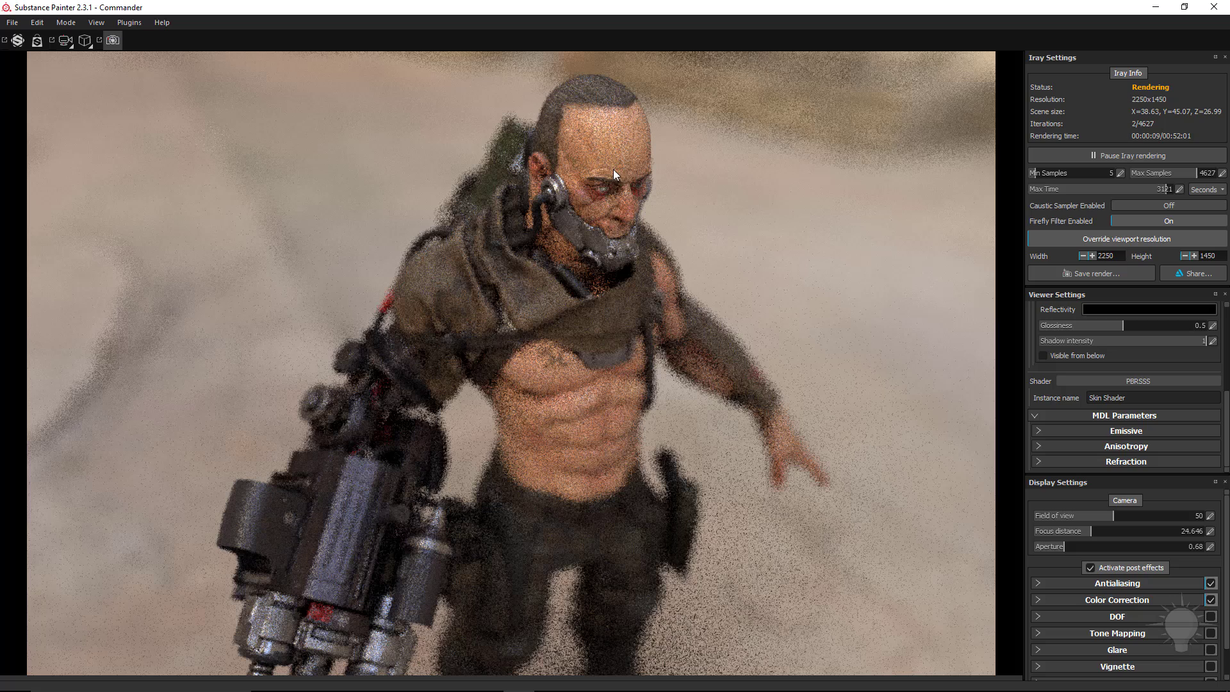
click(1055, 546)
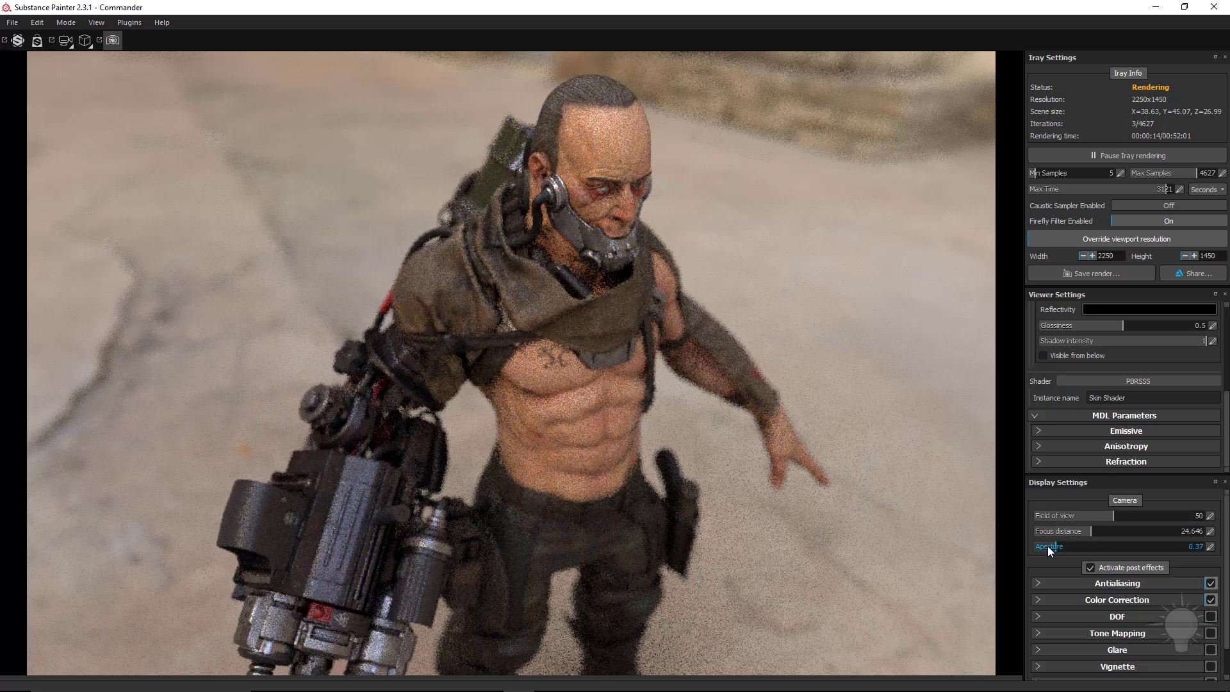
click(1049, 548)
- Try the bus_garage environment map with the rotation set to 335, and replace the map with glazed_patio
scroll(1126, 385, up, 3)
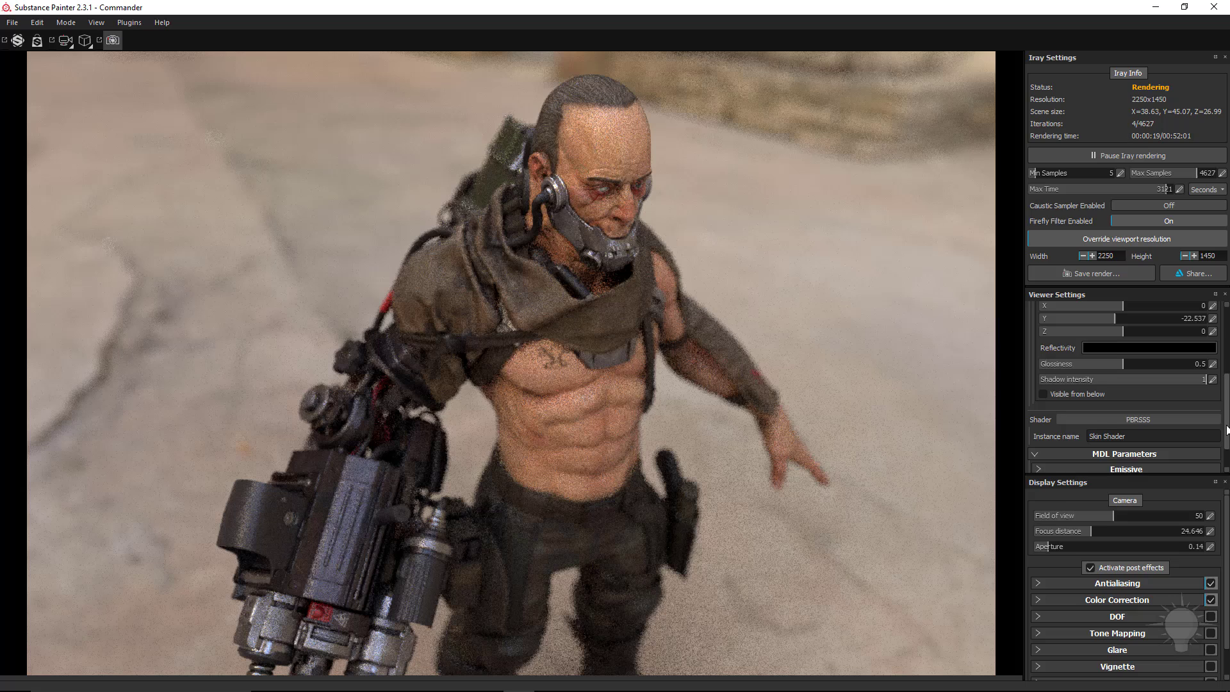
scroll(1126, 384, up, 4)
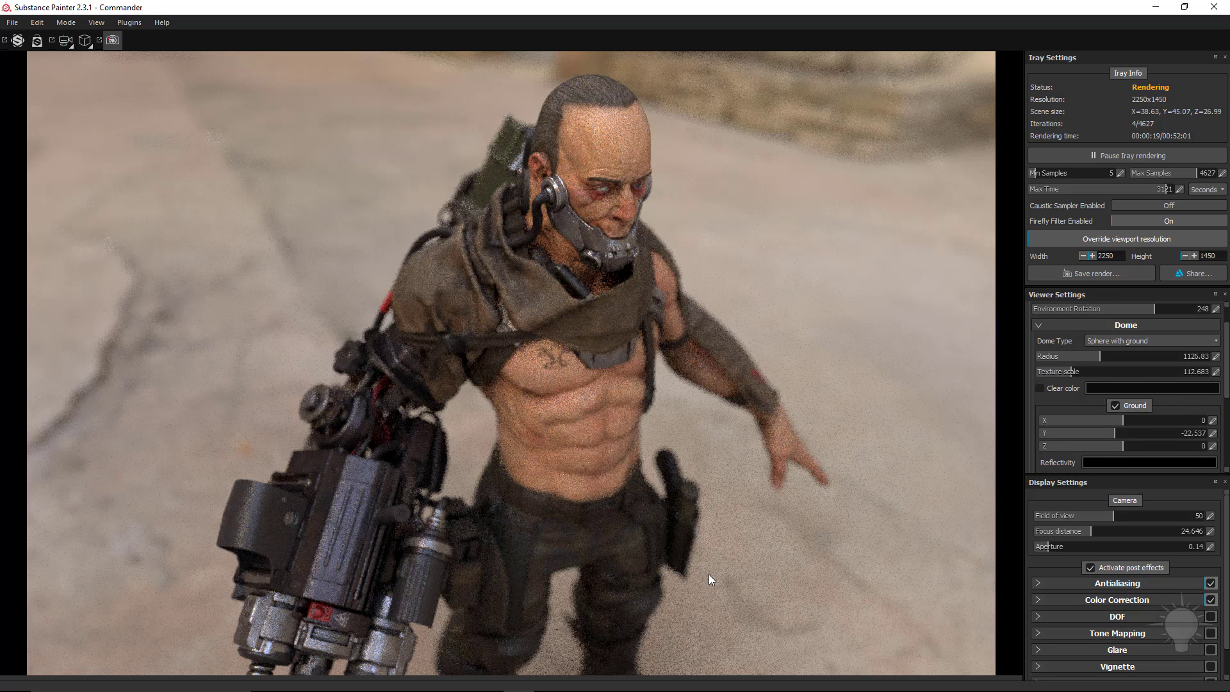
shift+right_drag(805, 255, 834, 262)
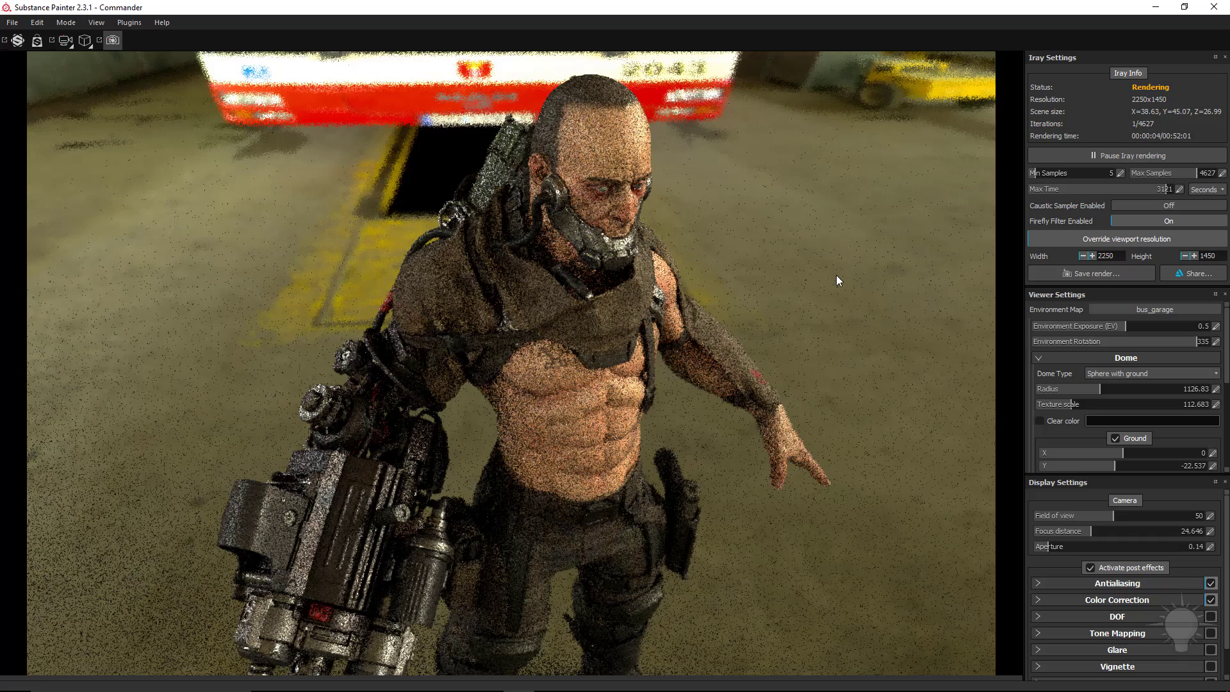
click(1157, 310)
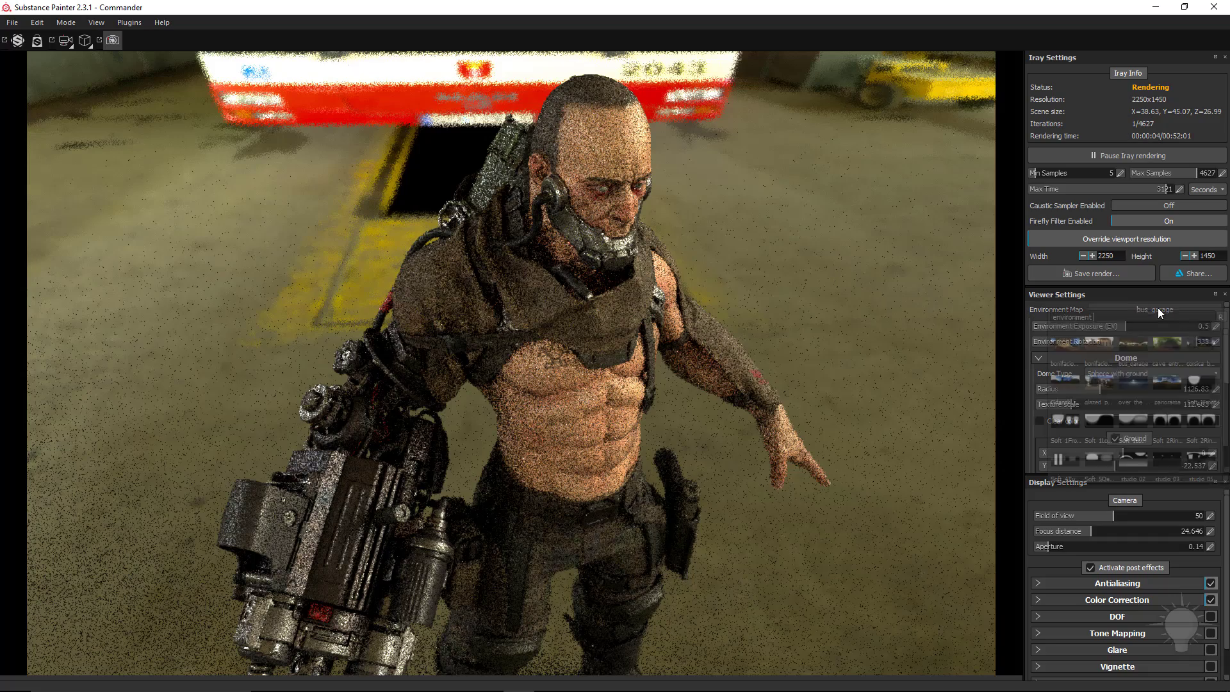
click(1106, 383)
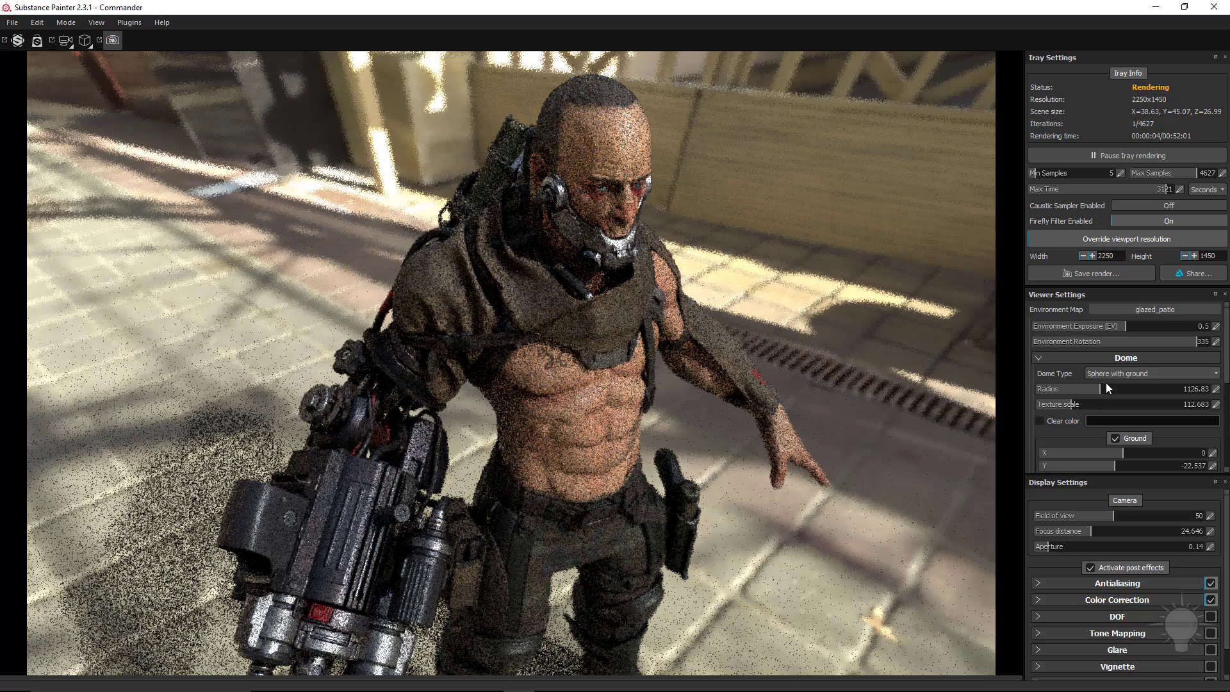
- Set the environment exposure to 1.01 and enable the dome's clear color, keeping it near black
click(1129, 325)
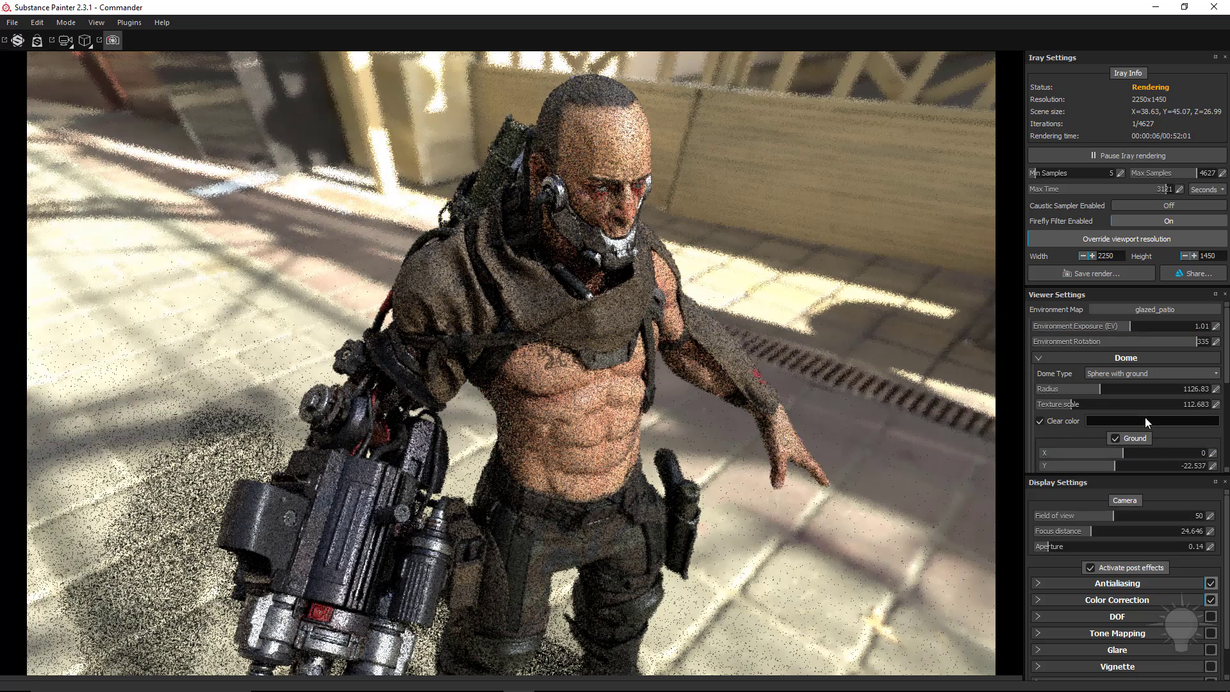
click(1147, 420)
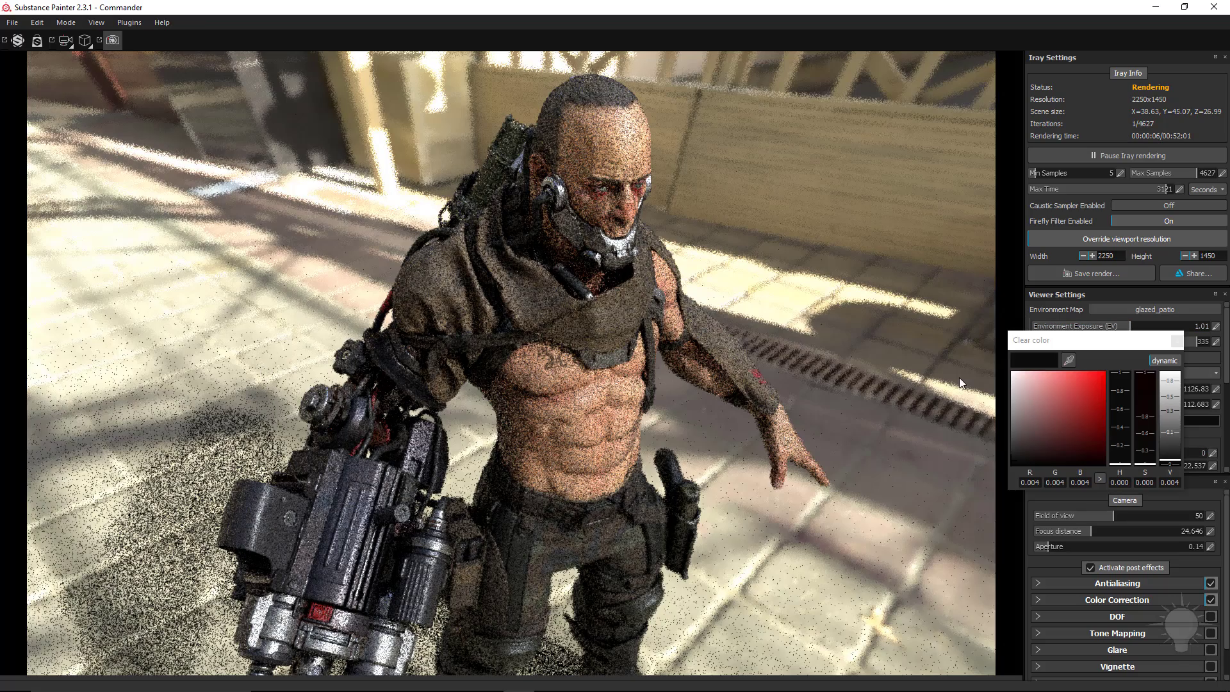
click(1177, 341)
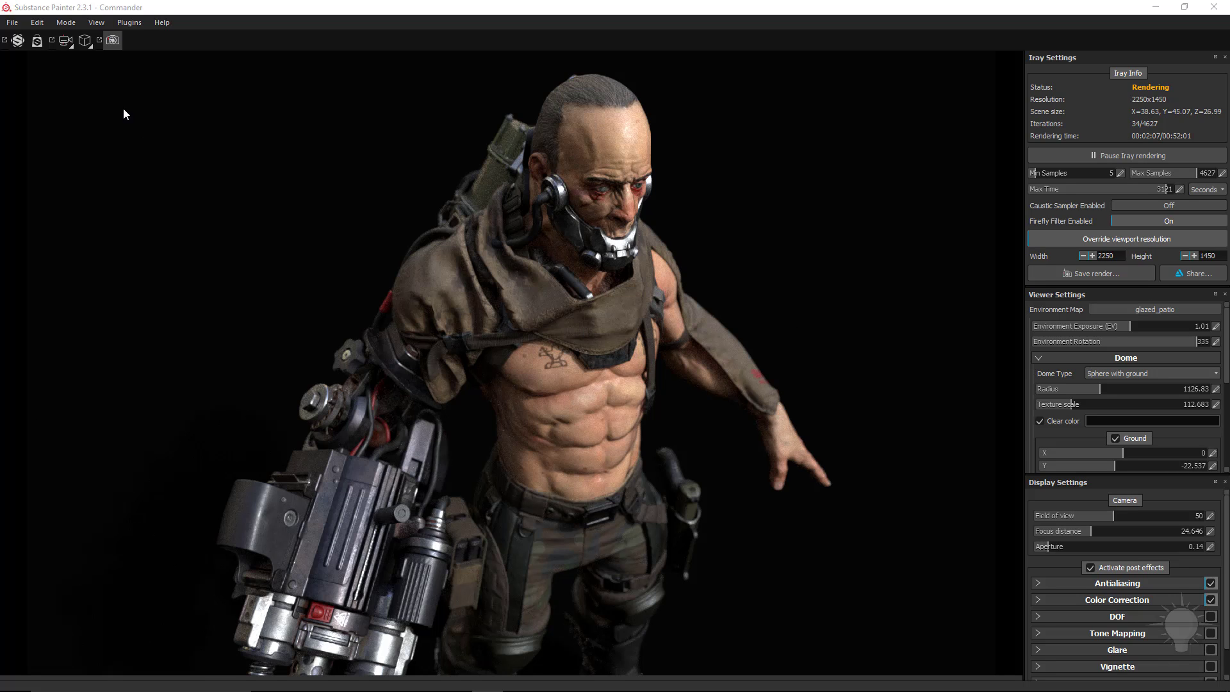
- Leave the Iray render for the painting view and inspect the character from the opposite side
click(128, 23)
click(112, 41)
click(110, 38)
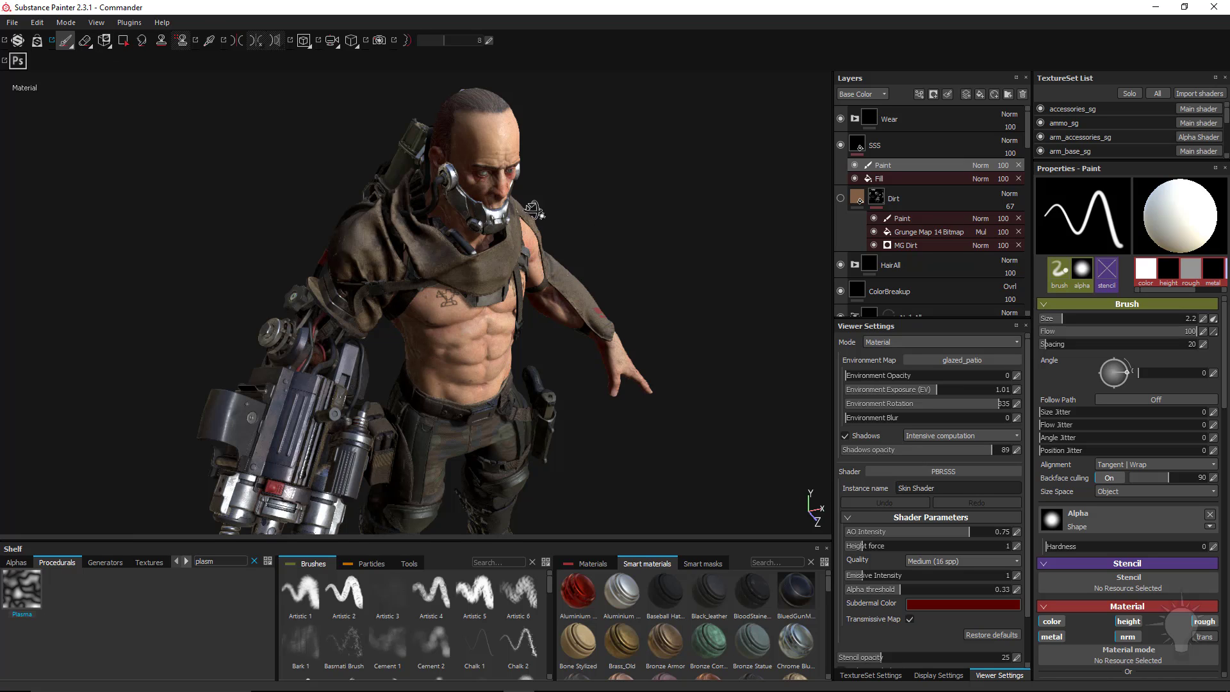
alt+drag(533, 210, 560, 215)
shift+right_drag(626, 193, 626, 193)
alt+drag(626, 192, 607, 279)
alt+middle_drag(606, 278, 626, 307)
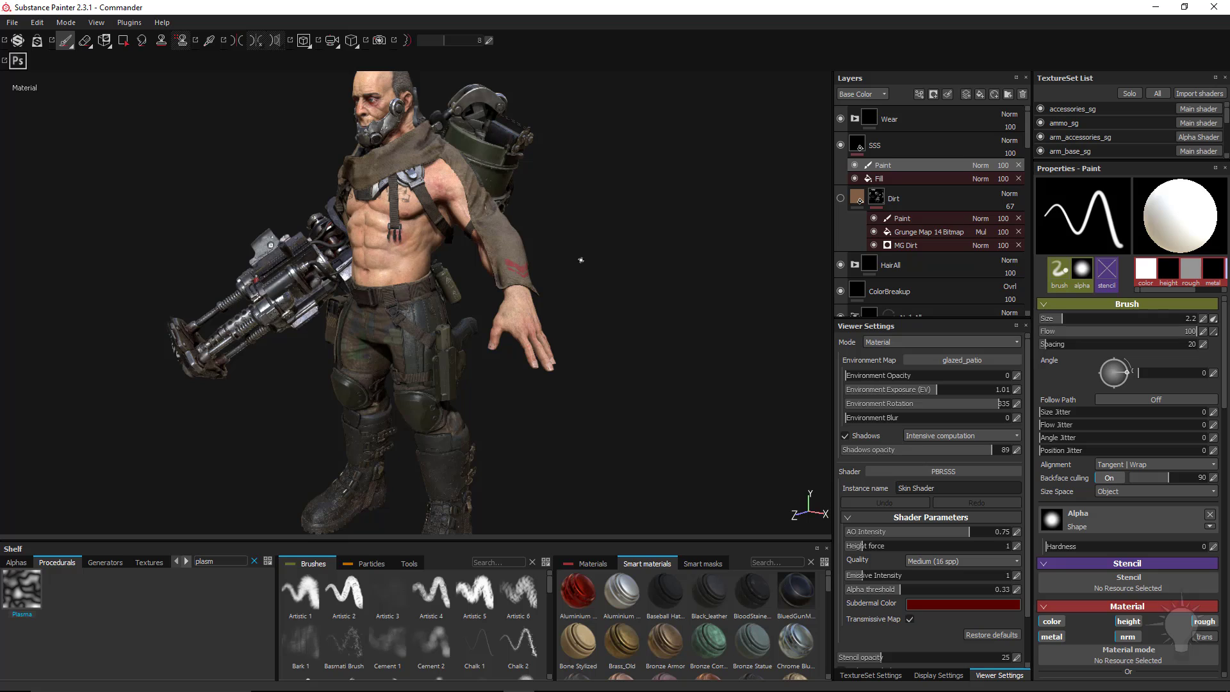
- Hide the interface panels and frame the full character in the enlarged viewport
key(Tab)
alt+drag(929, 382, 822, 326)
alt+middle_drag(738, 296, 666, 274)
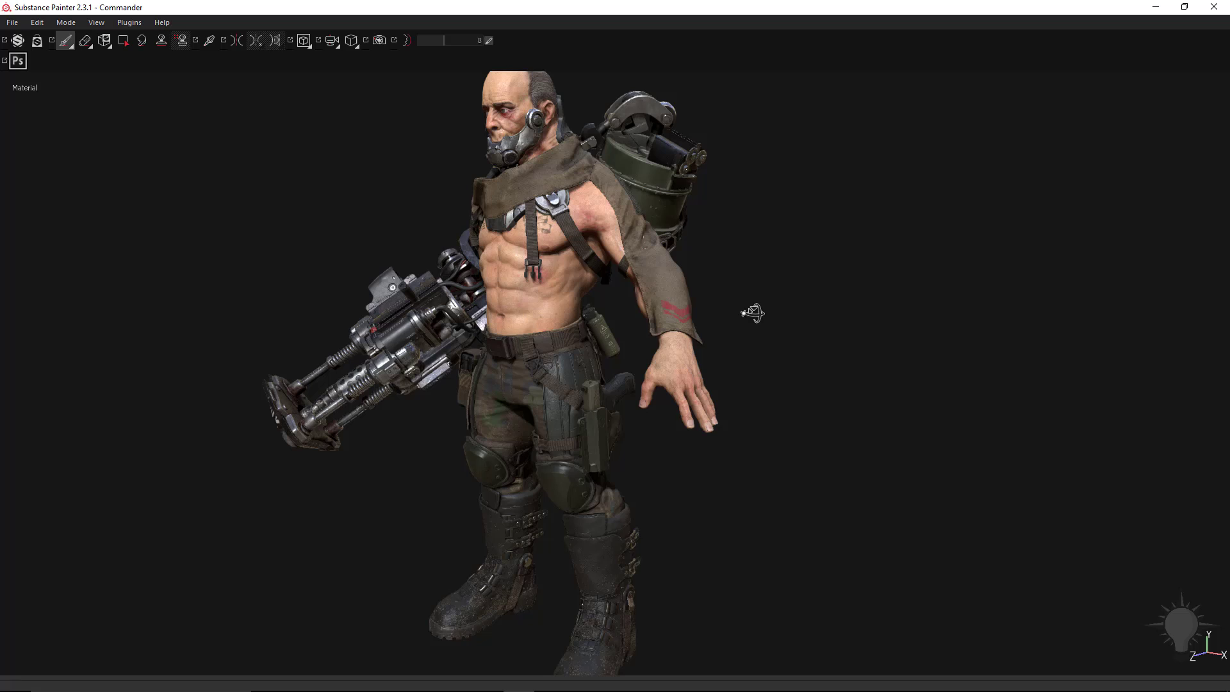
alt+right_drag(751, 312, 568, 279)
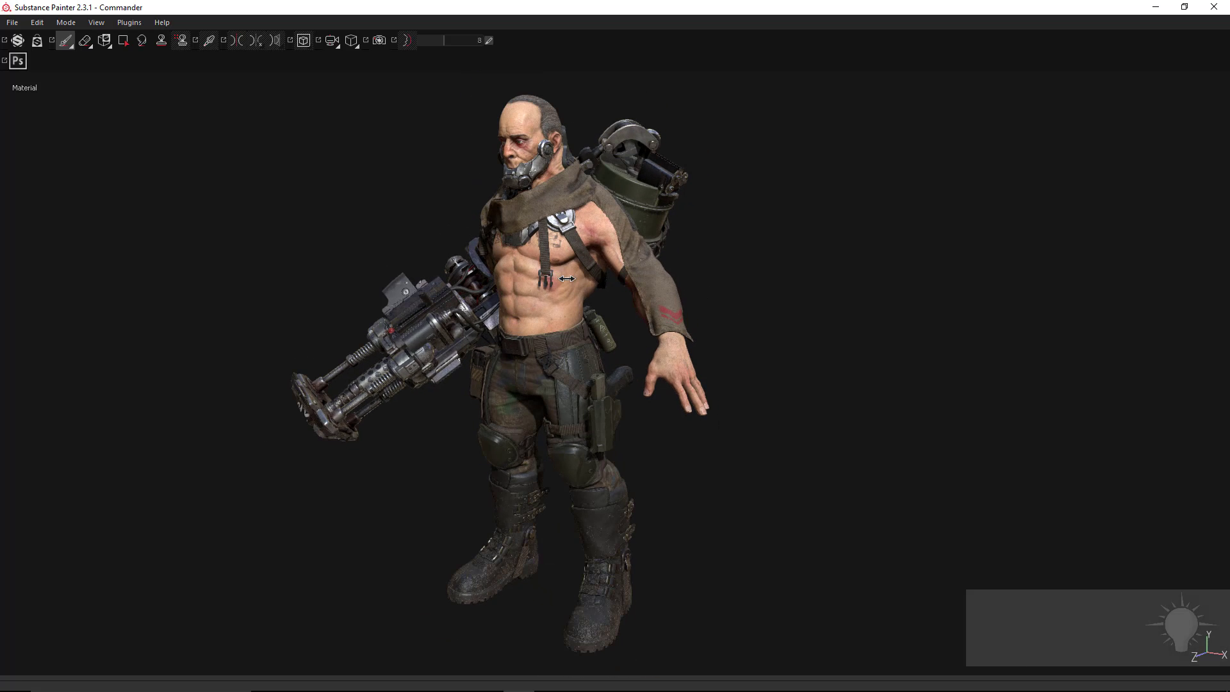
alt+drag(567, 278, 699, 319)
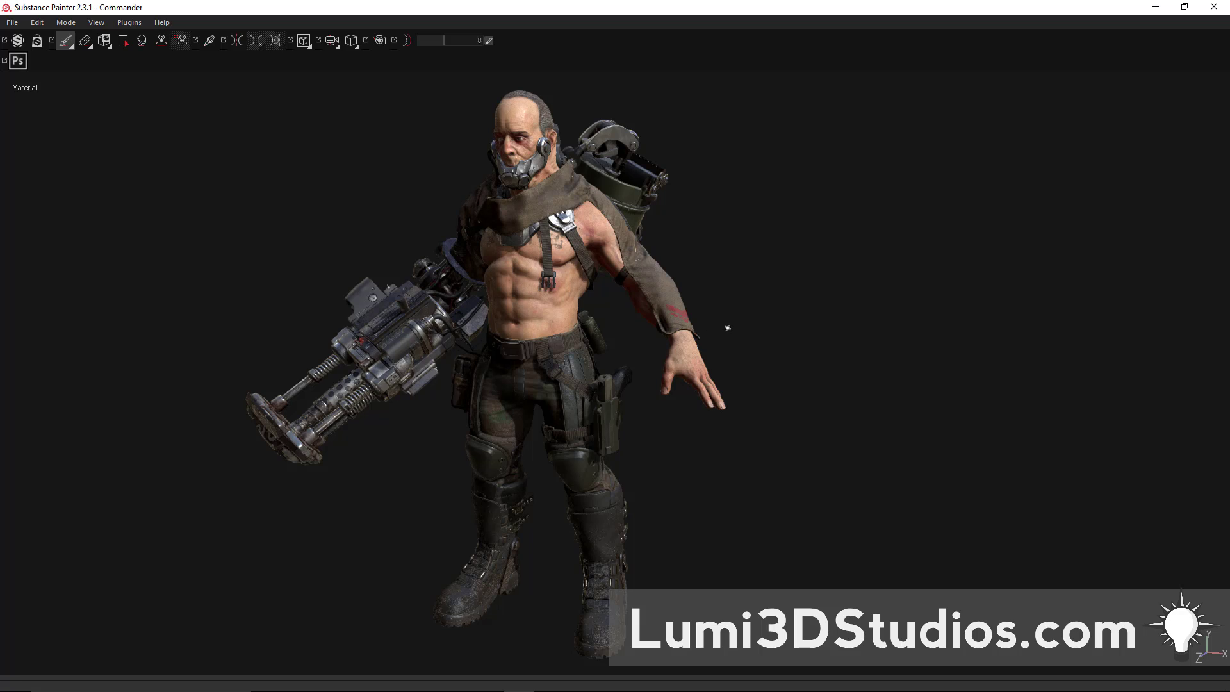